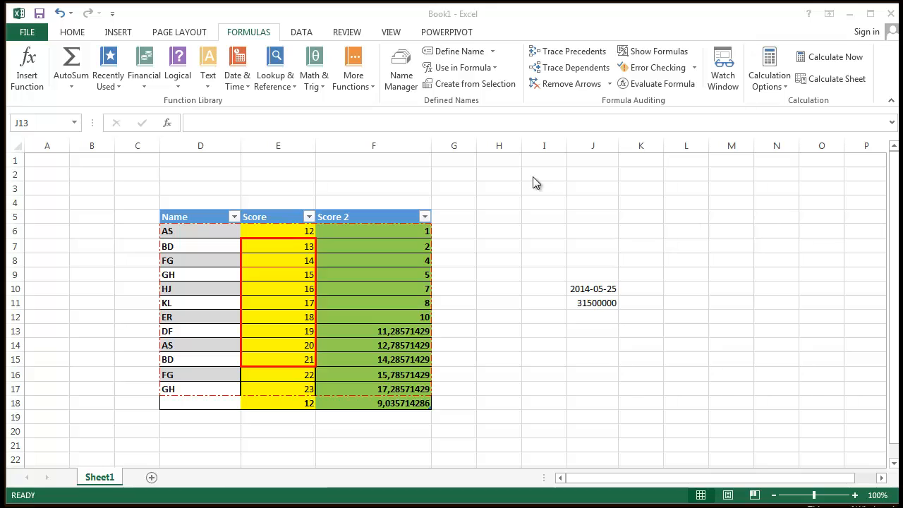
- Go to the existing named ranges Area2 and area1 to see which cells each covers
{"action": "left_click", "coordinate": [484, 275]}
{"action": "left_click", "coordinate": [73, 123]}
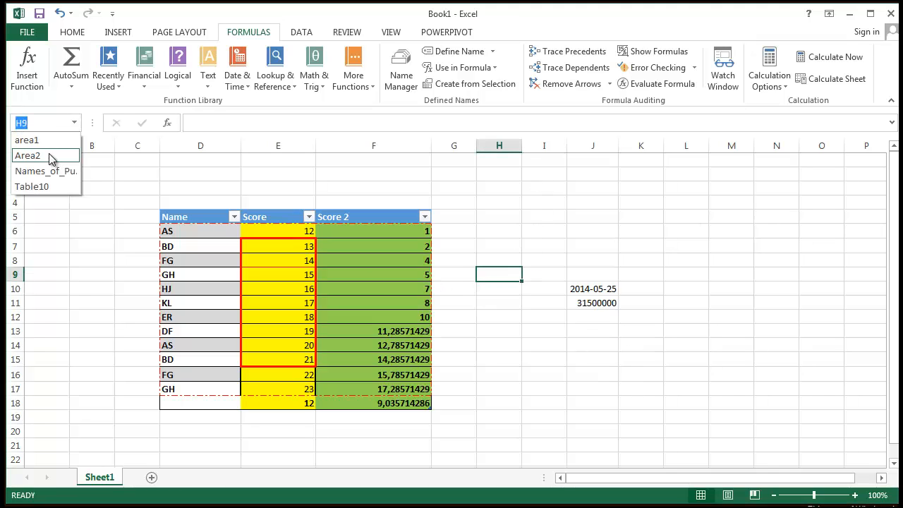
{"action": "left_click", "coordinate": [51, 158]}
{"action": "left_click", "coordinate": [73, 123]}
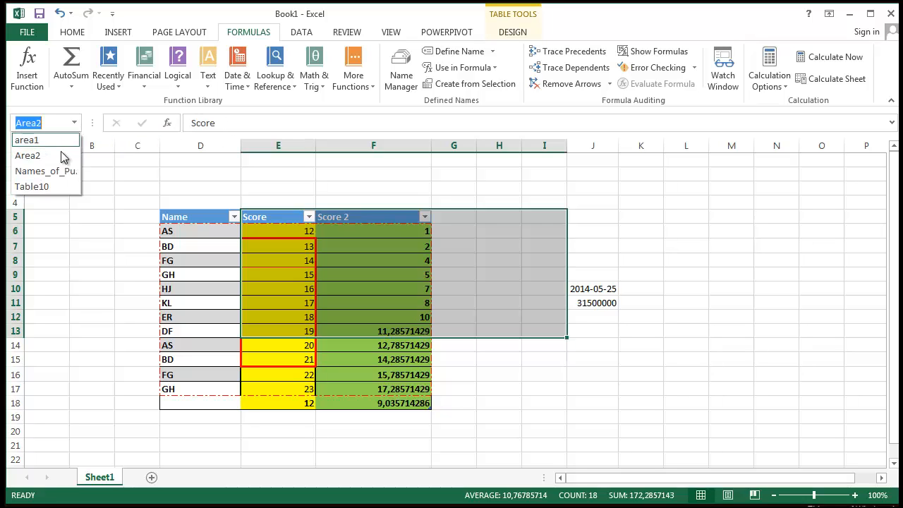
{"action": "left_click", "coordinate": [42, 140]}
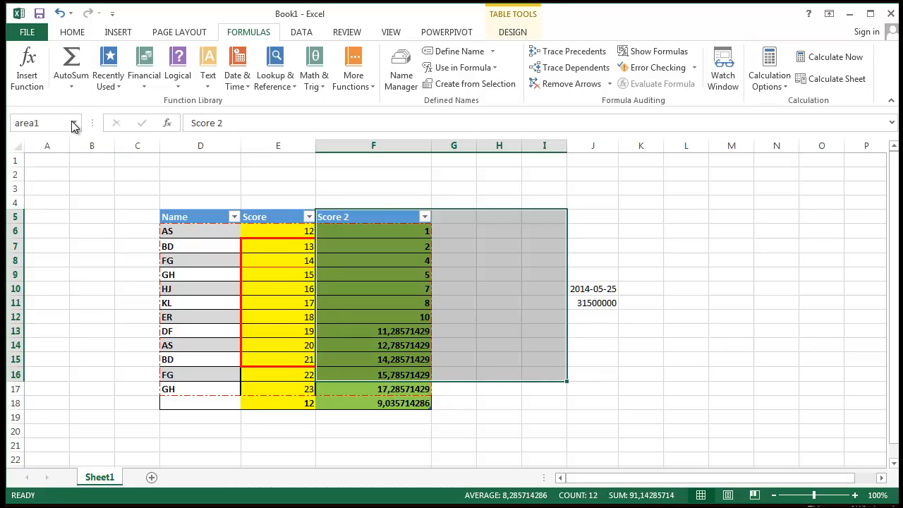
{"action": "left_click", "coordinate": [73, 123]}
{"action": "key", "text": "Escape"}
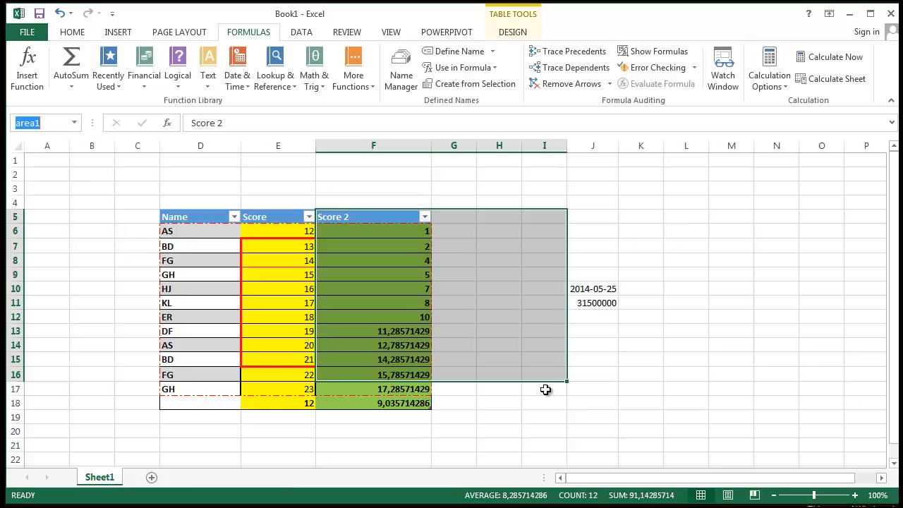
{"action": "left_click", "coordinate": [546, 390]}
- Define the name Score for the score values in cells E6:E17
{"action": "left_click_drag", "start_coordinate": [282, 230], "coordinate": [269, 393]}
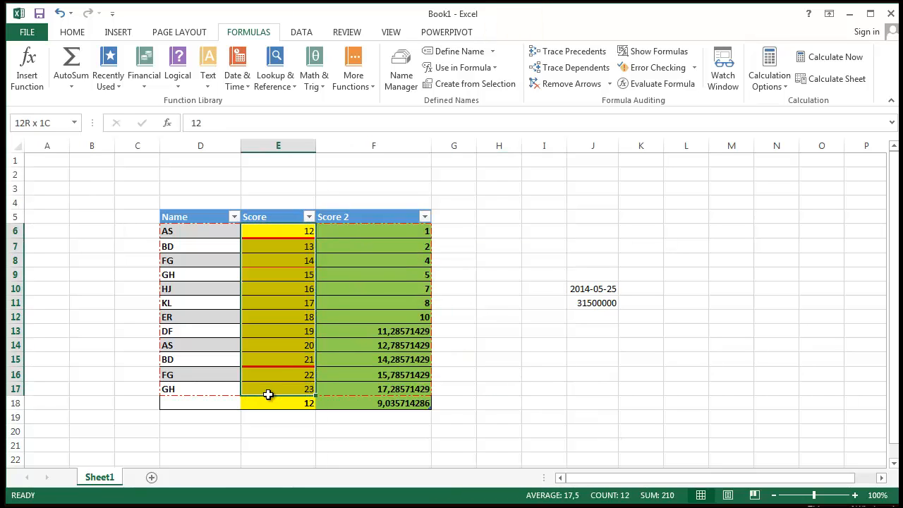
{"action": "left_click", "coordinate": [45, 123]}
{"action": "type", "text": "S"}
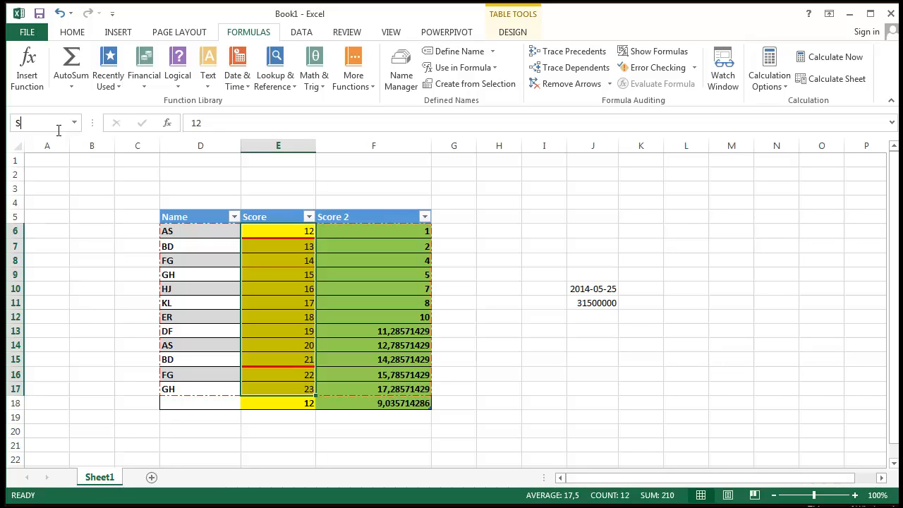
{"action": "type", "text": "core"}
{"action": "key", "text": "Escape"}
- Go to the named range Score to check which cells it covers, and deselect it
{"action": "left_click", "coordinate": [91, 189]}
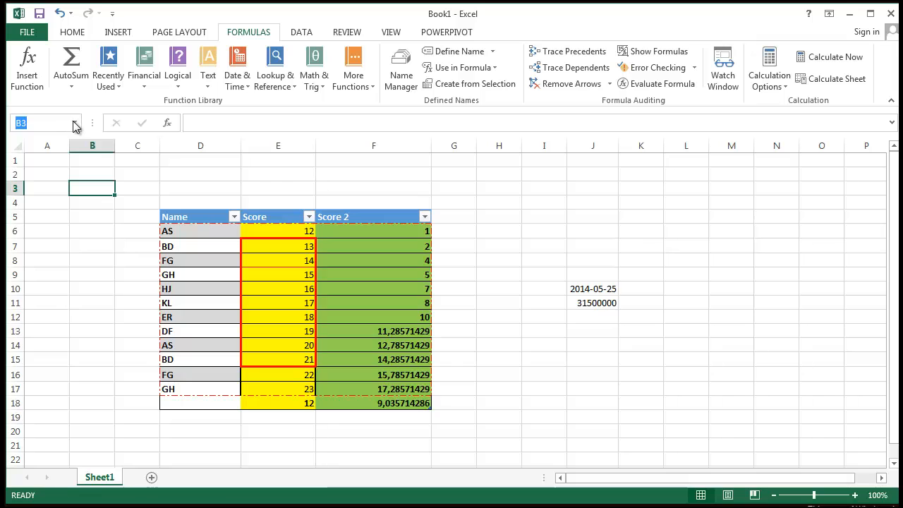
{"action": "left_click", "coordinate": [74, 123]}
{"action": "left_click", "coordinate": [42, 186]}
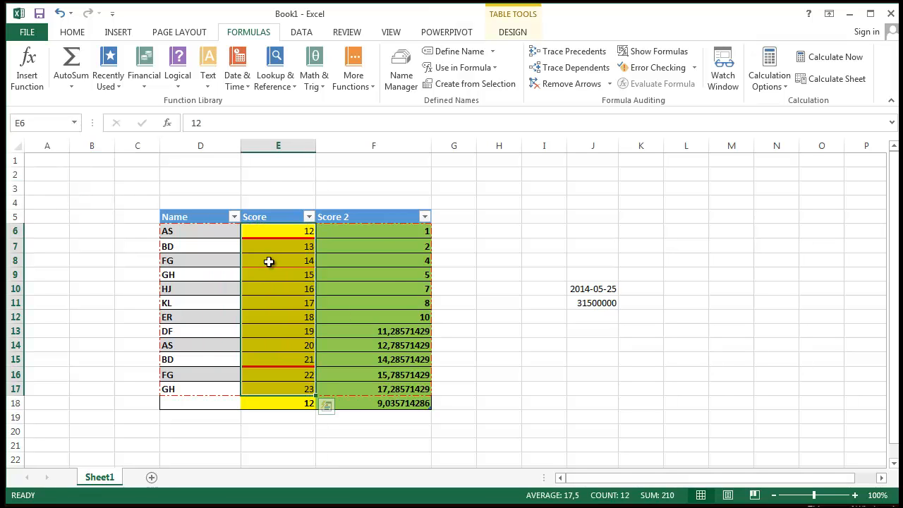
{"action": "left_click", "coordinate": [727, 389]}
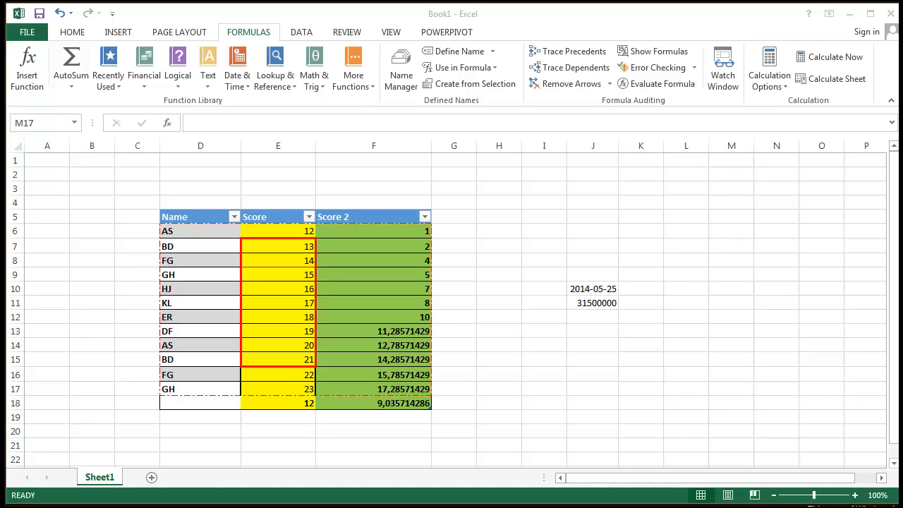
{"action": "left_click", "coordinate": [632, 273]}
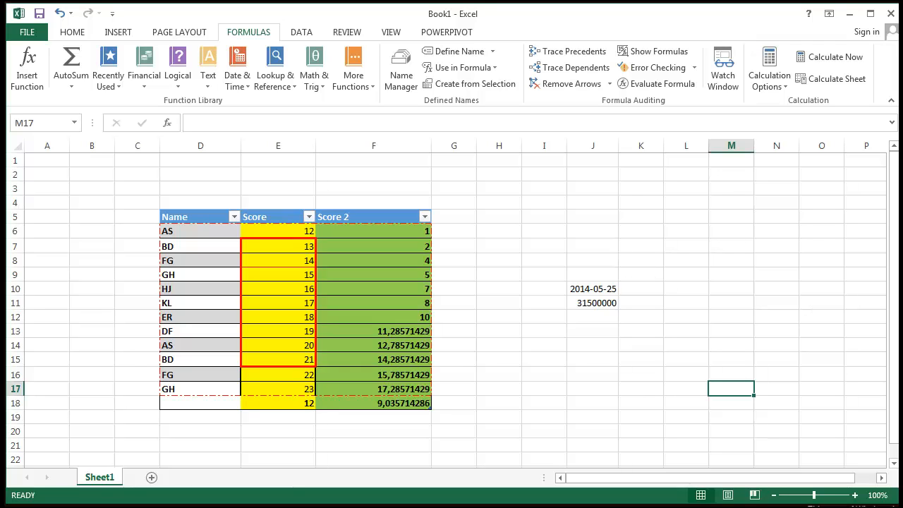
{"action": "left_click", "coordinate": [518, 277]}
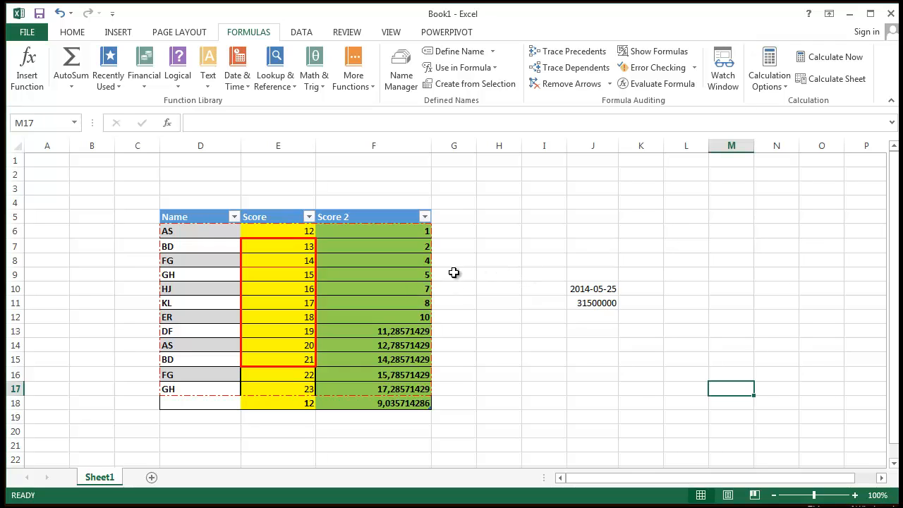
- Search the function library for "sum" and insert the SUM function in cell G4
{"action": "left_click", "coordinate": [465, 207]}
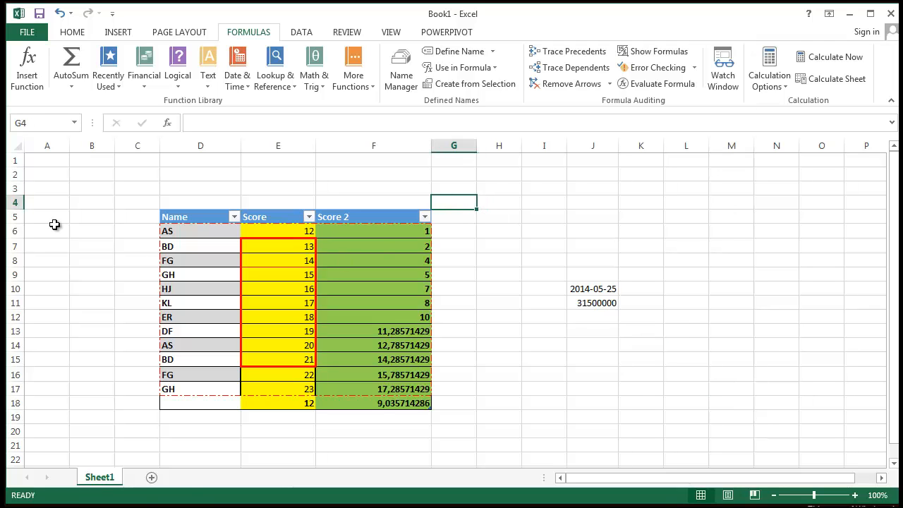
{"action": "left_click", "coordinate": [31, 77]}
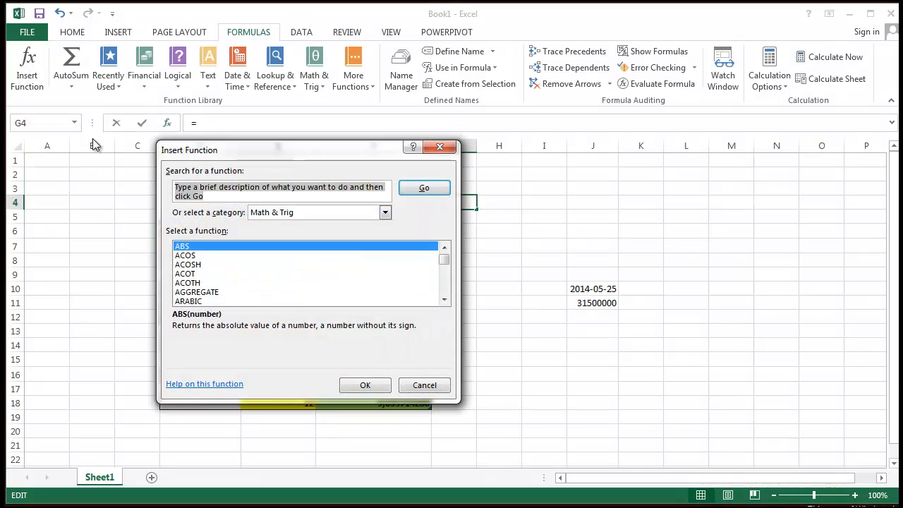
{"action": "left_click_drag", "start_coordinate": [266, 148], "coordinate": [582, 139]}
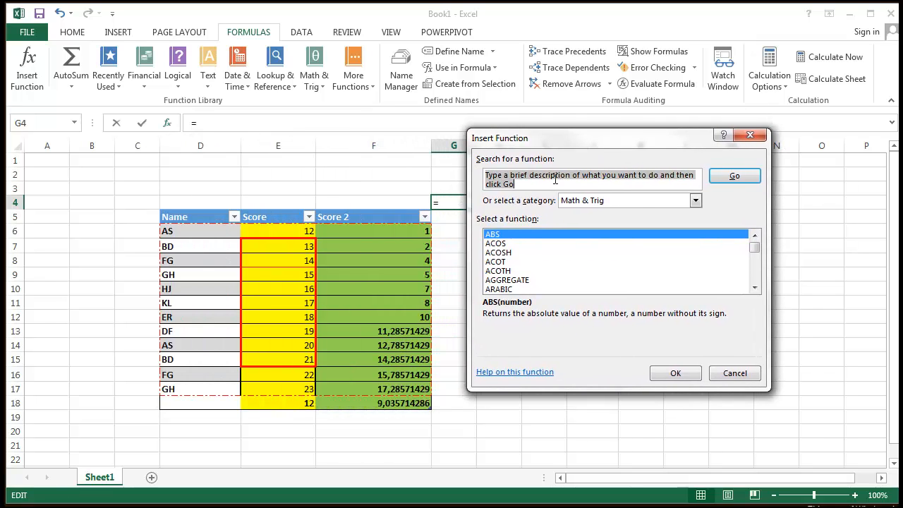
{"action": "left_click", "coordinate": [550, 183]}
{"action": "left_click_drag", "start_coordinate": [550, 182], "coordinate": [484, 160]}
{"action": "type", "text": "sum"}
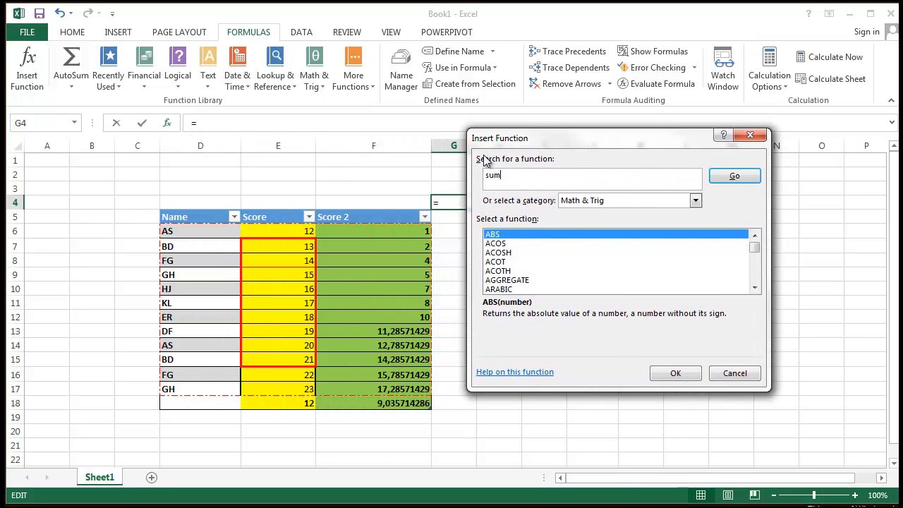
{"action": "left_click", "coordinate": [734, 178]}
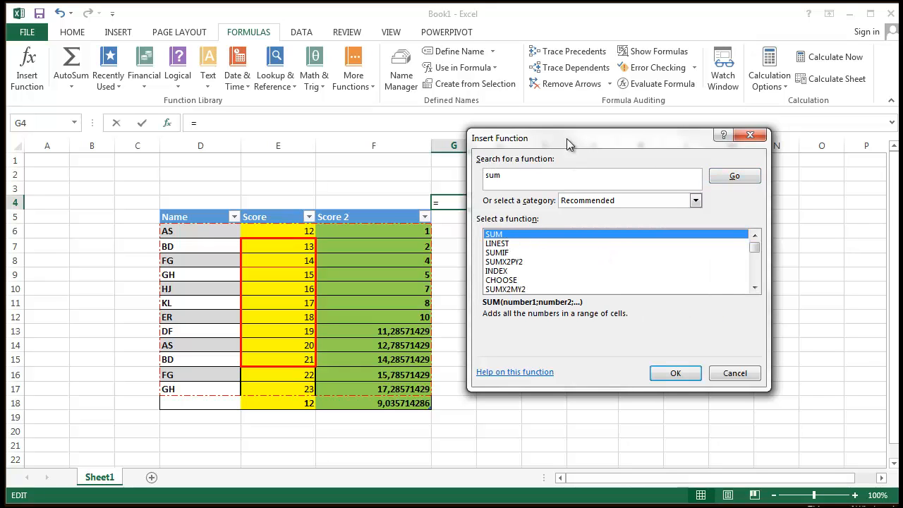
{"action": "left_click_drag", "start_coordinate": [566, 138], "coordinate": [600, 148]}
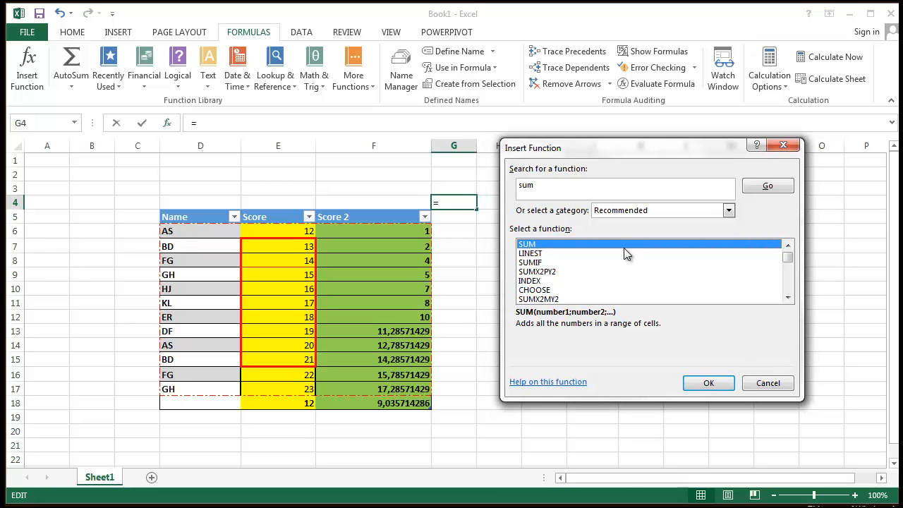
{"action": "left_click", "coordinate": [698, 386]}
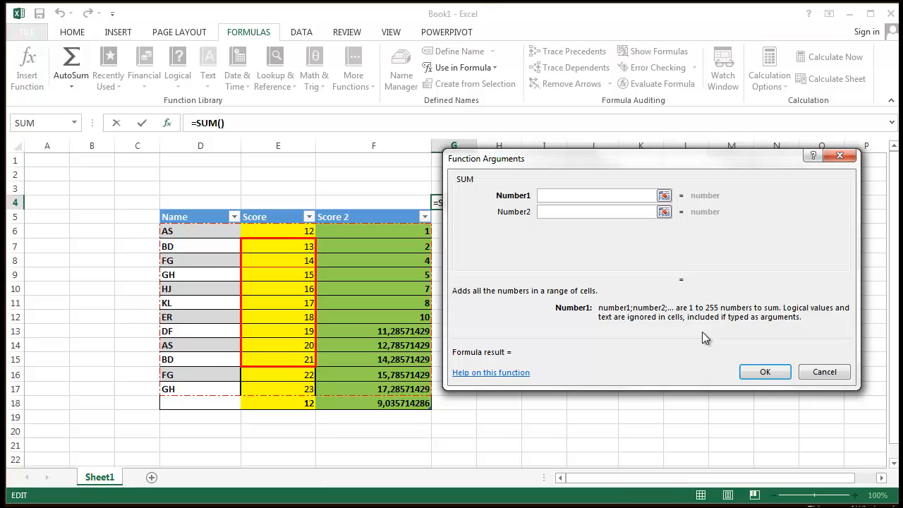
- Set the SUM function's first argument to 10 and its second argument to the named range score
{"action": "left_click_drag", "start_coordinate": [704, 160], "coordinate": [709, 238]}
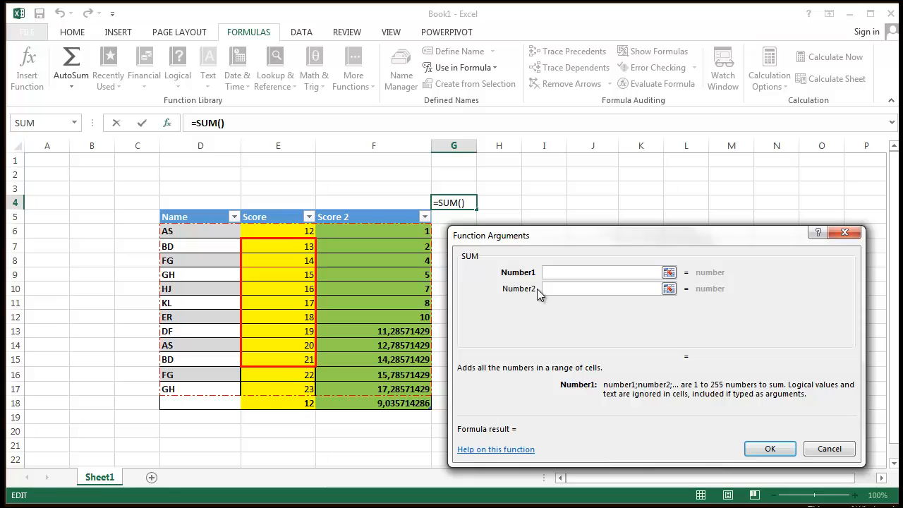
{"action": "type", "text": "10"}
{"action": "left_click", "coordinate": [568, 285]}
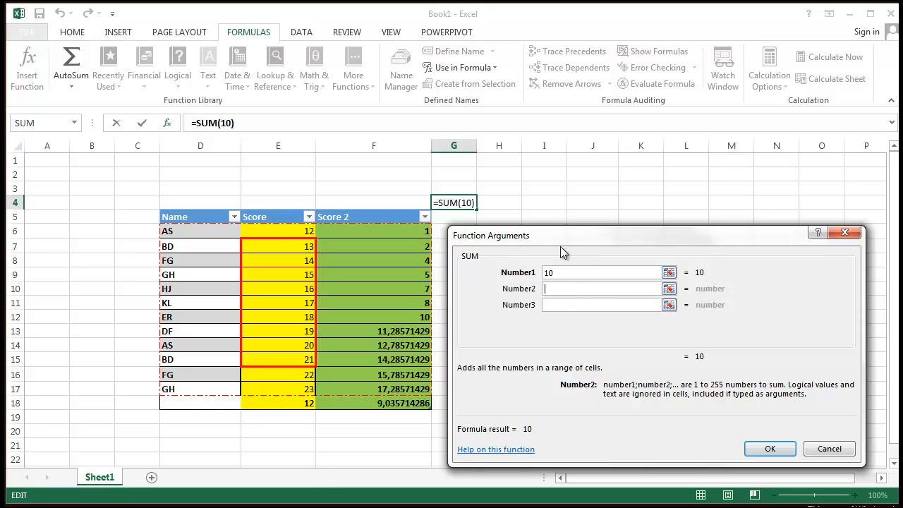
{"action": "left_click_drag", "start_coordinate": [565, 237], "coordinate": [572, 216]}
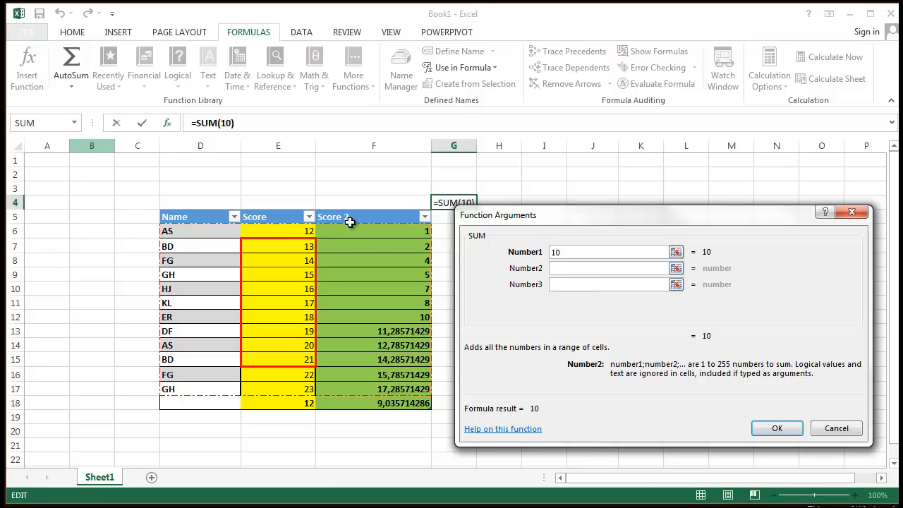
{"action": "type", "text": "score"}
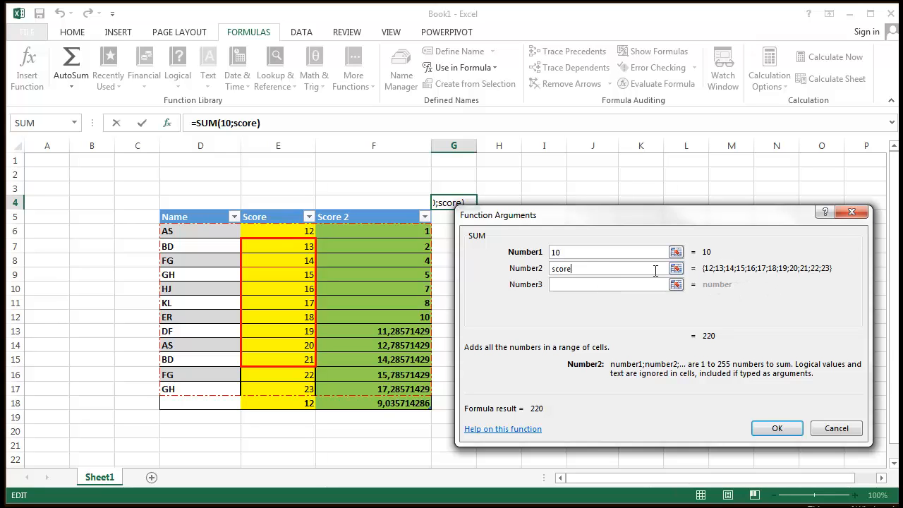
{"action": "double_click", "coordinate": [568, 269]}
{"action": "key", "text": "Delete"}
{"action": "left_click", "coordinate": [586, 269]}
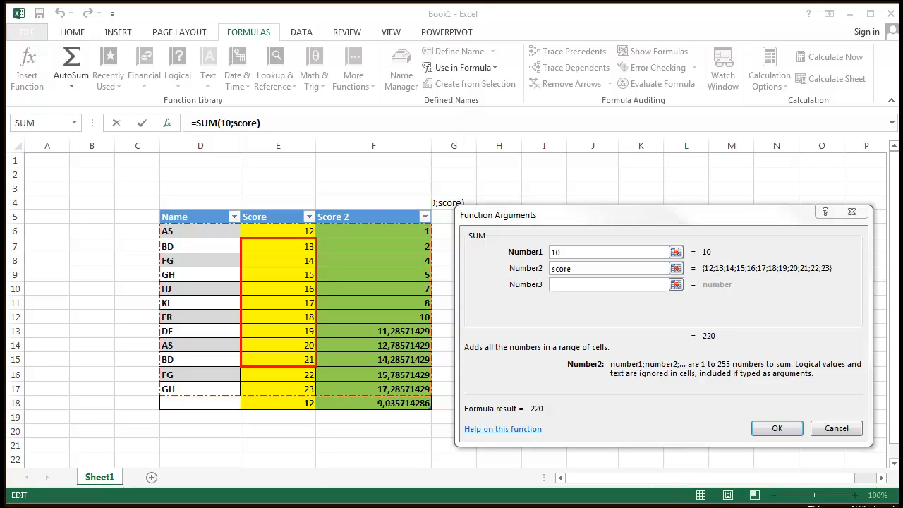
- Set the third SUM argument to the Score 2 cells F6:F12
{"action": "left_click_drag", "start_coordinate": [684, 213], "coordinate": [675, 158]}
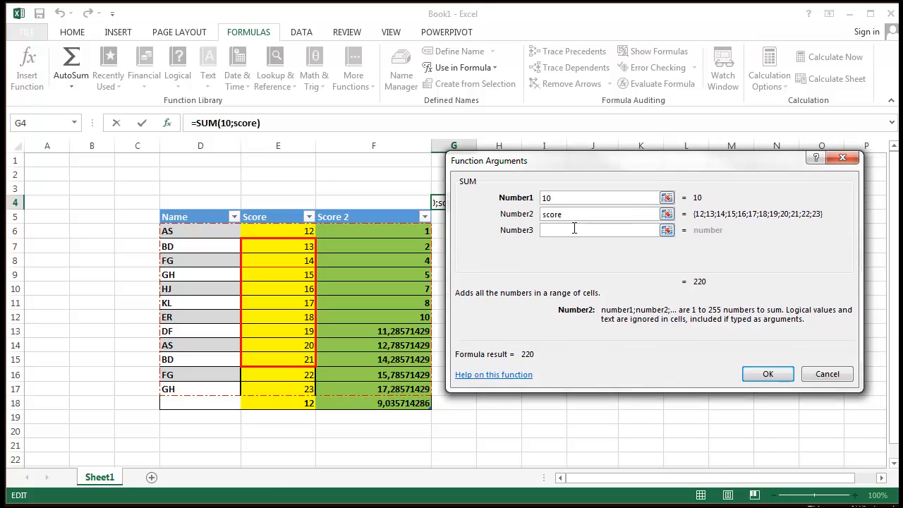
{"action": "left_click", "coordinate": [574, 227]}
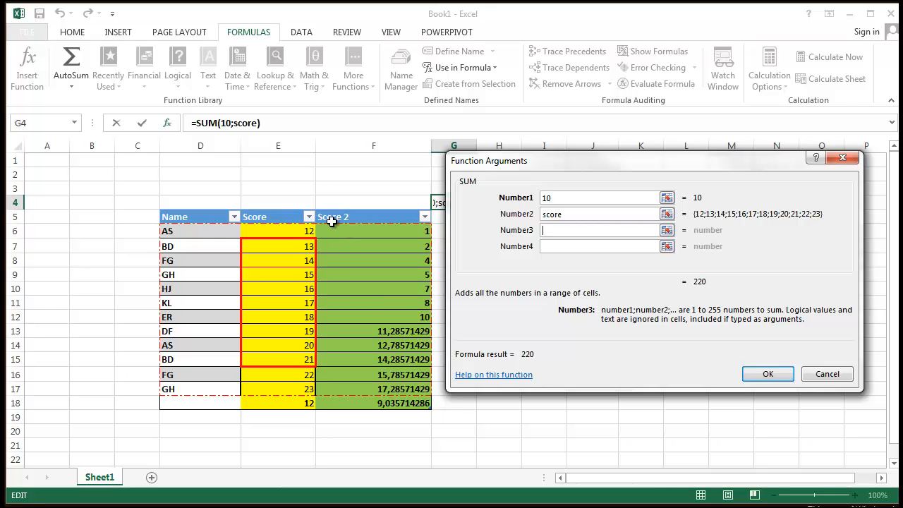
{"action": "left_click", "coordinate": [419, 232]}
{"action": "left_click_drag", "start_coordinate": [419, 232], "coordinate": [418, 316]}
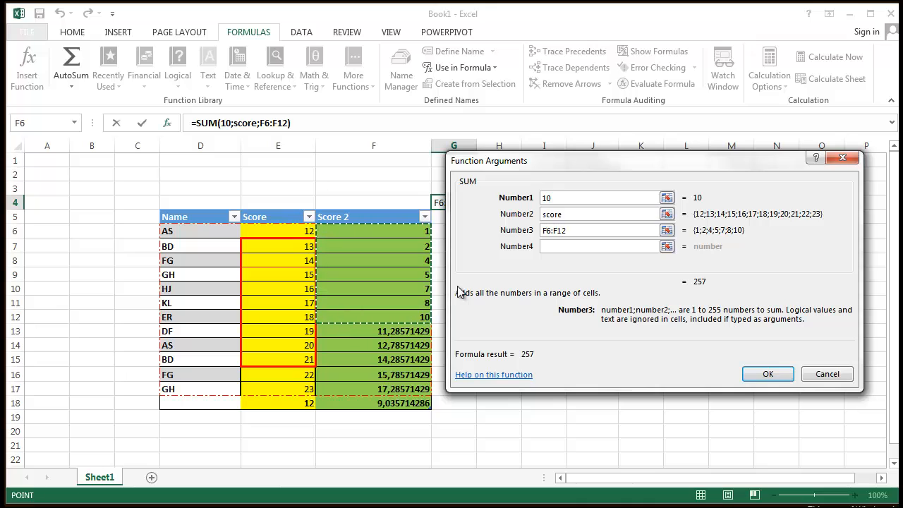
- Set the fourth SUM argument to the Name cells D6:D12 and complete the formula
{"action": "left_click", "coordinate": [565, 247]}
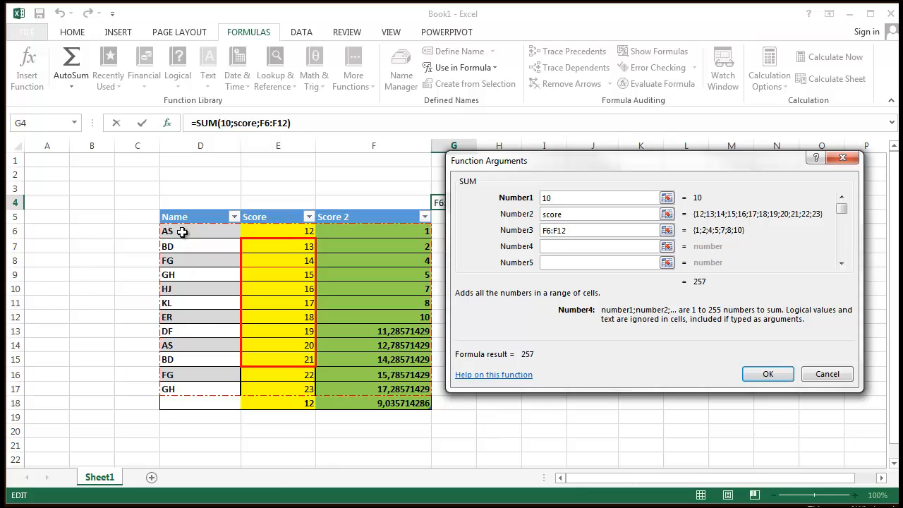
{"action": "left_click_drag", "start_coordinate": [182, 231], "coordinate": [186, 322]}
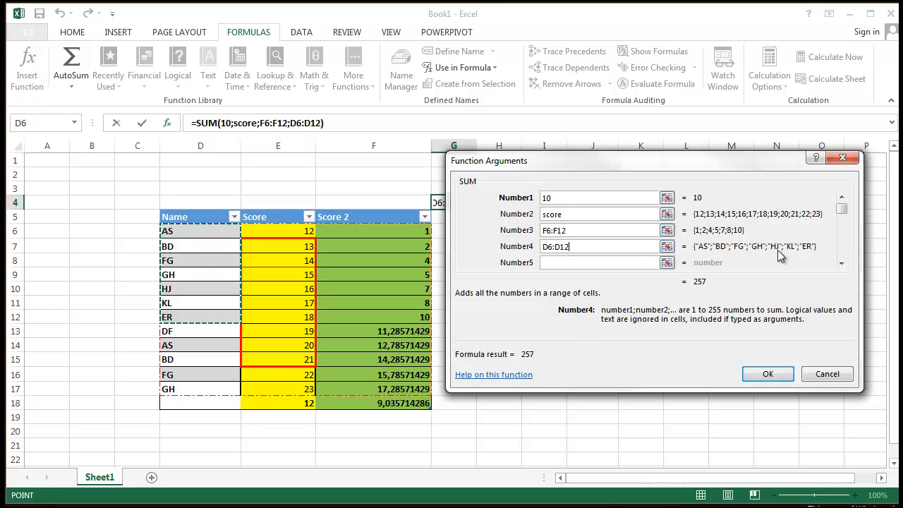
{"action": "left_click", "coordinate": [768, 380]}
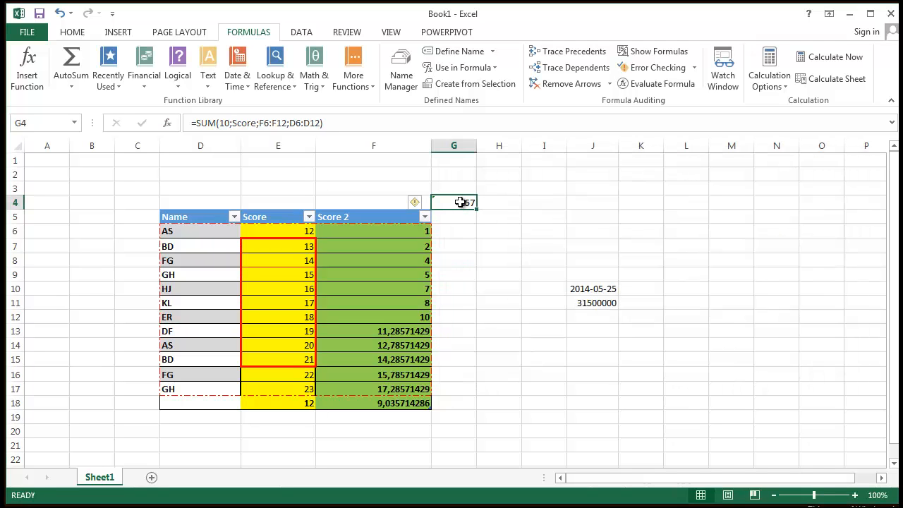
- Open the formula in G4 to examine the ranges it references in the table
{"action": "double_click", "coordinate": [453, 204]}
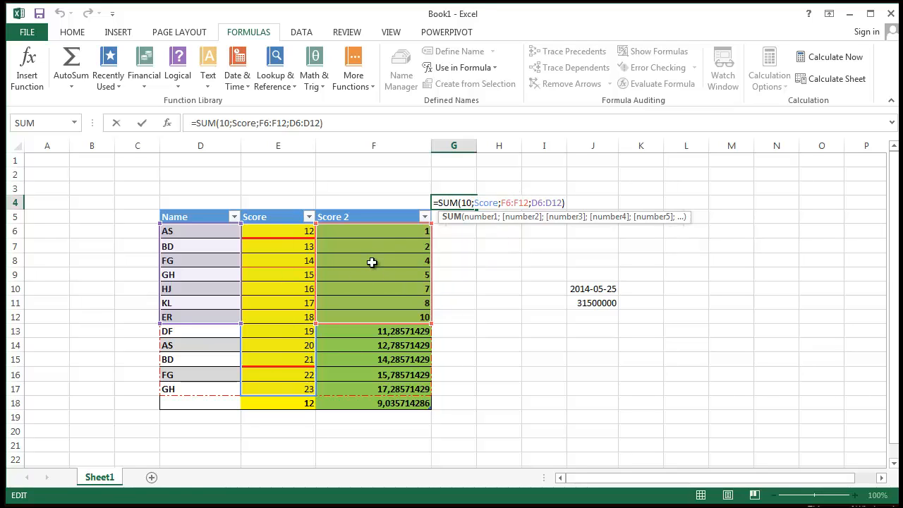
{"action": "left_click", "coordinate": [545, 203]}
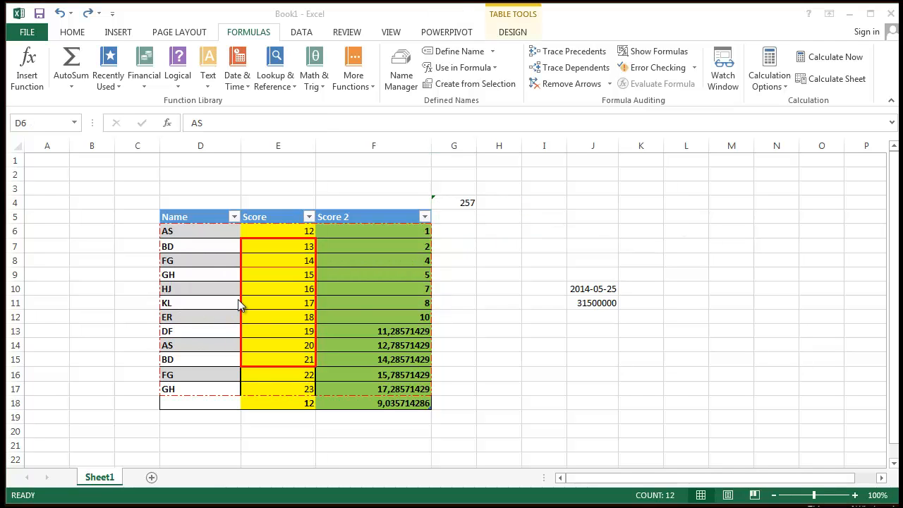
- Clear the contents of the Name column cells D6:D17 and select G4 to check the SUM result
{"action": "left_click", "coordinate": [178, 242]}
{"action": "left_click", "coordinate": [192, 231]}
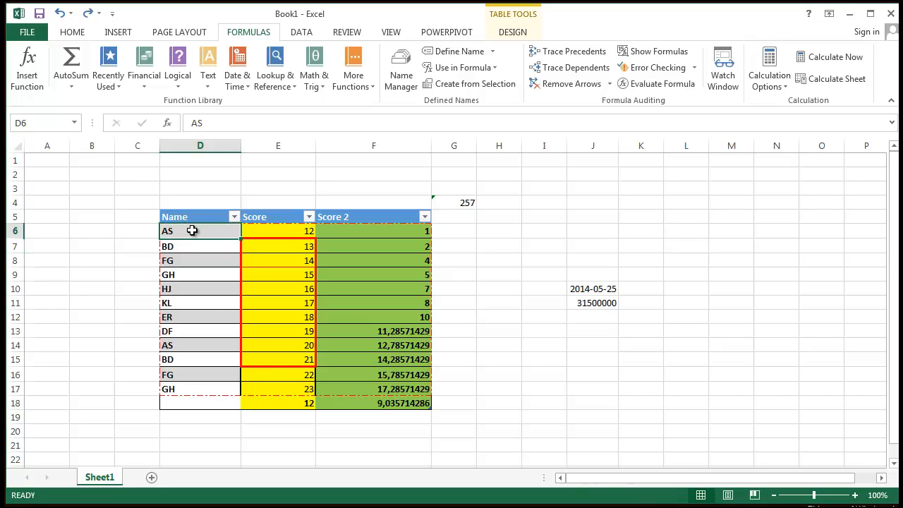
{"action": "left_click_drag", "start_coordinate": [192, 231], "coordinate": [201, 389]}
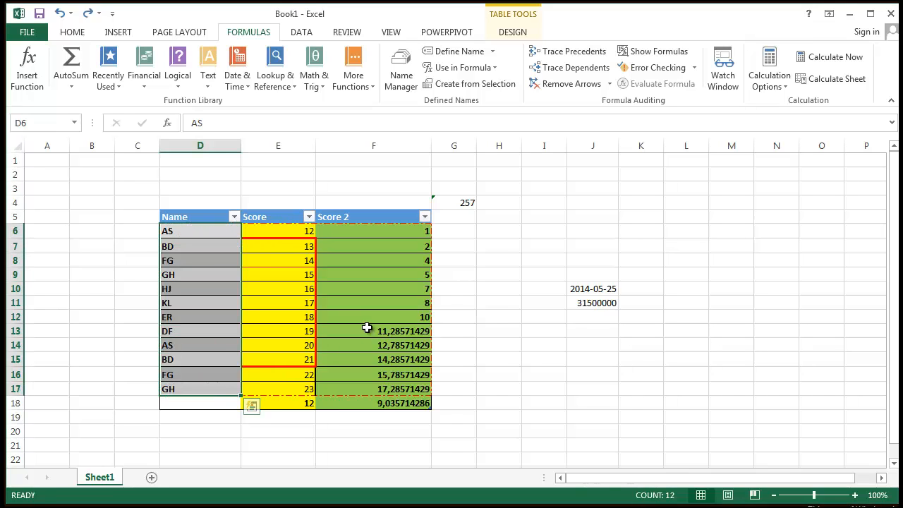
{"action": "key", "text": "Delete"}
{"action": "left_click", "coordinate": [487, 331]}
{"action": "left_click", "coordinate": [473, 199]}
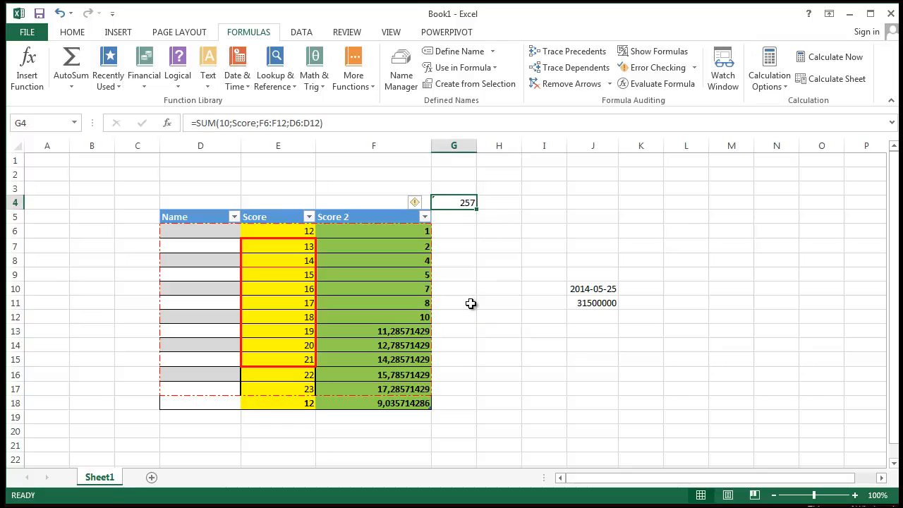
- Restore the cleared entries of the Name column in D6:D17 and check the SUM result in G4
{"action": "left_click", "coordinate": [181, 233]}
{"action": "left_click_drag", "start_coordinate": [186, 260], "coordinate": [216, 389]}
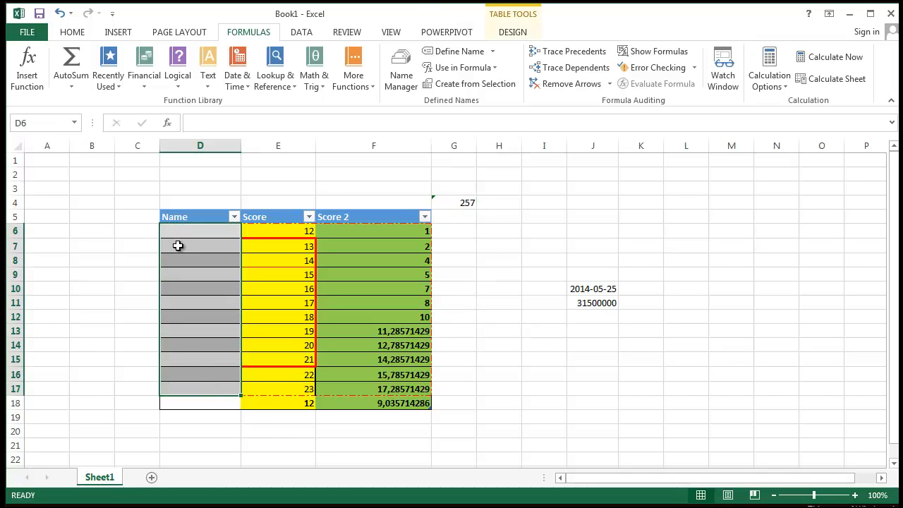
{"action": "key", "text": "ctrl+v"}
{"action": "left_click", "coordinate": [535, 229]}
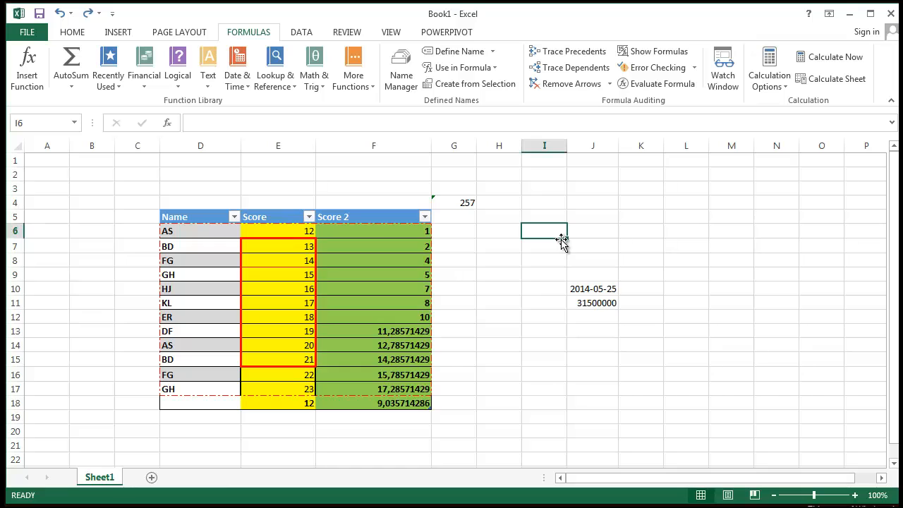
{"action": "left_click", "coordinate": [444, 202]}
{"action": "left_click", "coordinate": [632, 202]}
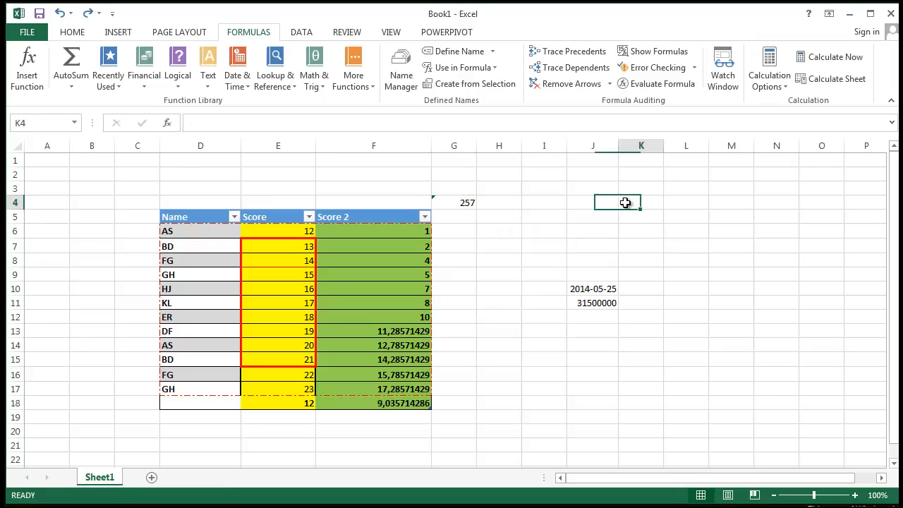
{"action": "left_click", "coordinate": [604, 219]}
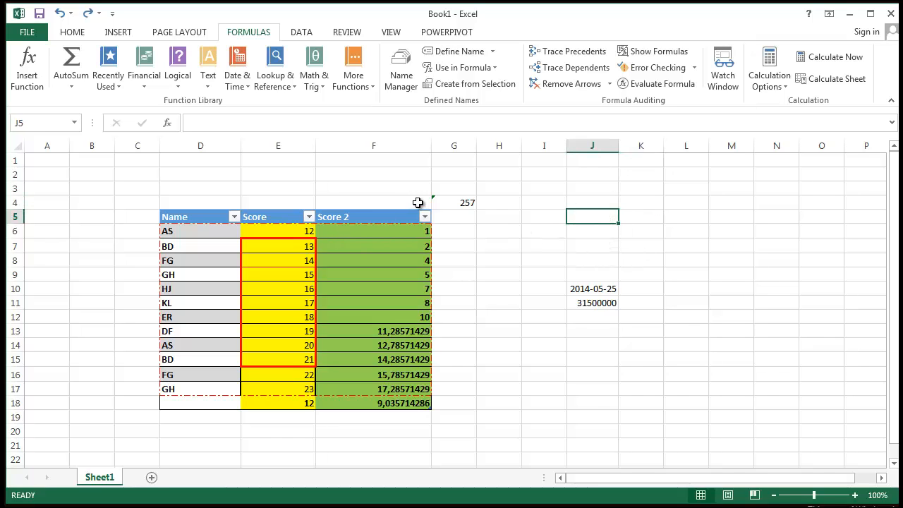
- Insert a SUM function in H4 with cell G4 as its only argument
{"action": "left_click", "coordinate": [519, 200]}
{"action": "left_click", "coordinate": [30, 74]}
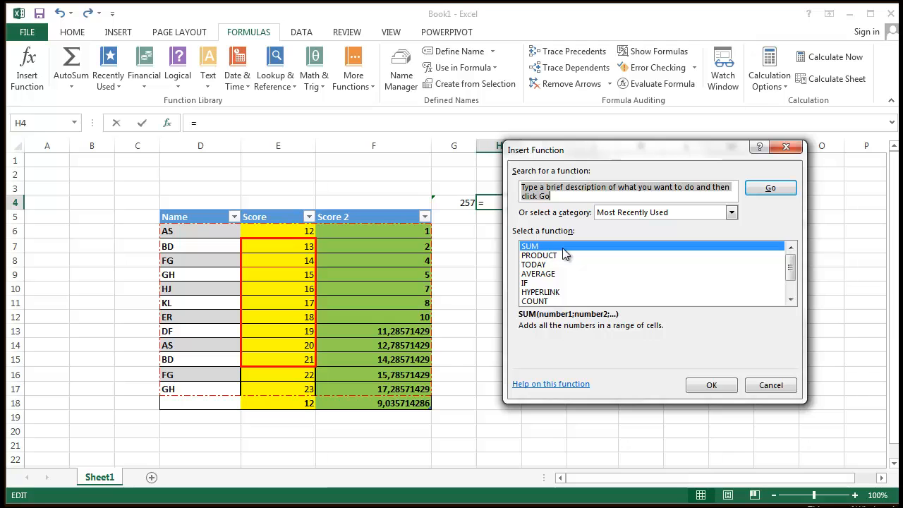
{"action": "left_click", "coordinate": [723, 383]}
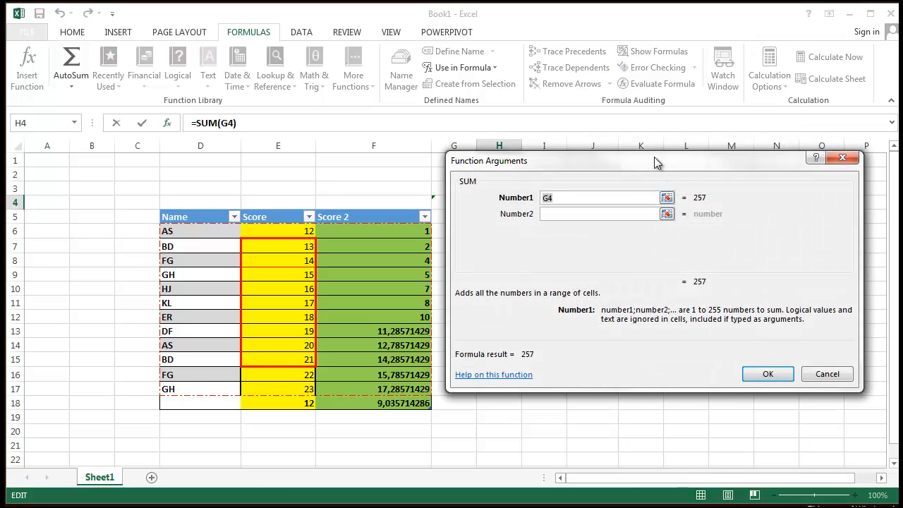
{"action": "left_click_drag", "start_coordinate": [655, 158], "coordinate": [710, 258]}
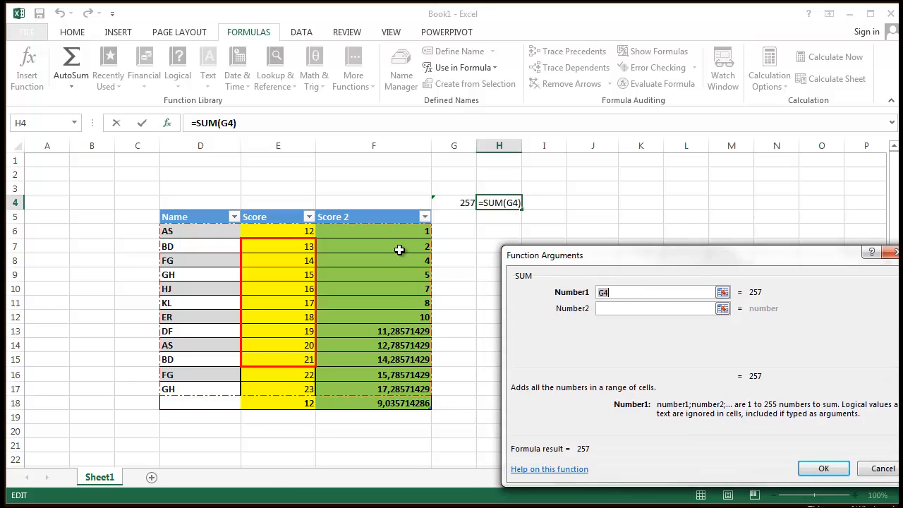
{"action": "left_click", "coordinate": [602, 311]}
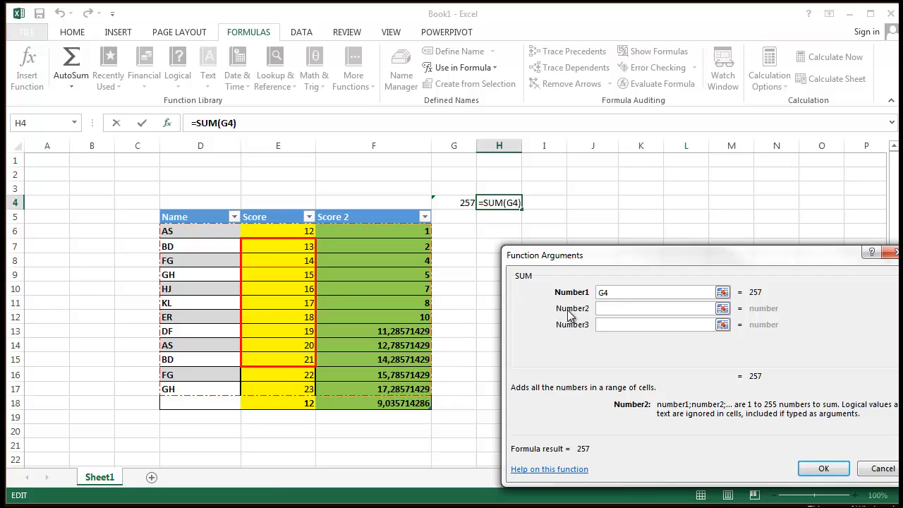
{"action": "left_click", "coordinate": [600, 326]}
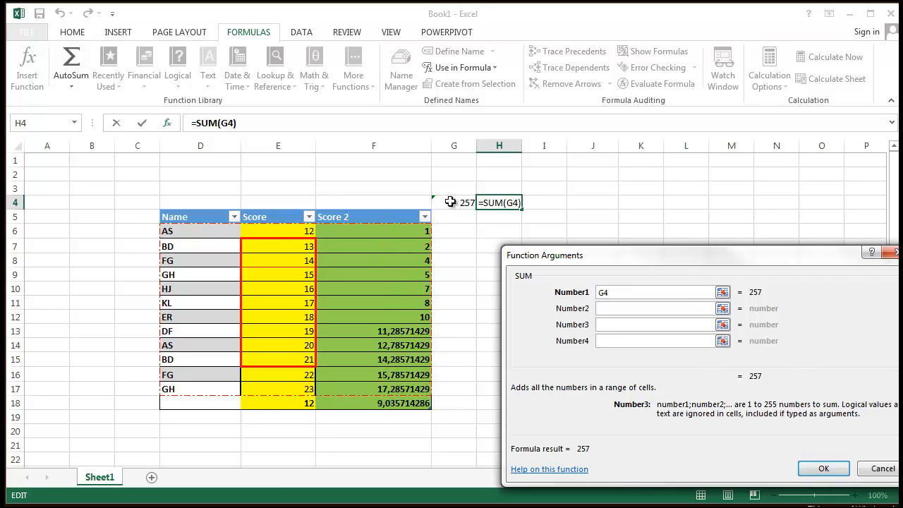
{"action": "left_click", "coordinate": [827, 467]}
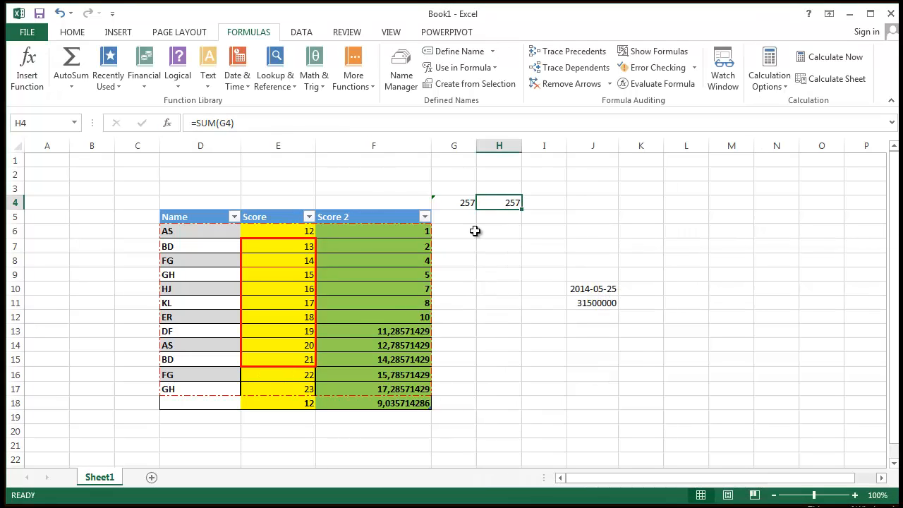
- Compare the formulas in G4 and H4, and clear the contents of H4
{"action": "left_click", "coordinate": [468, 202]}
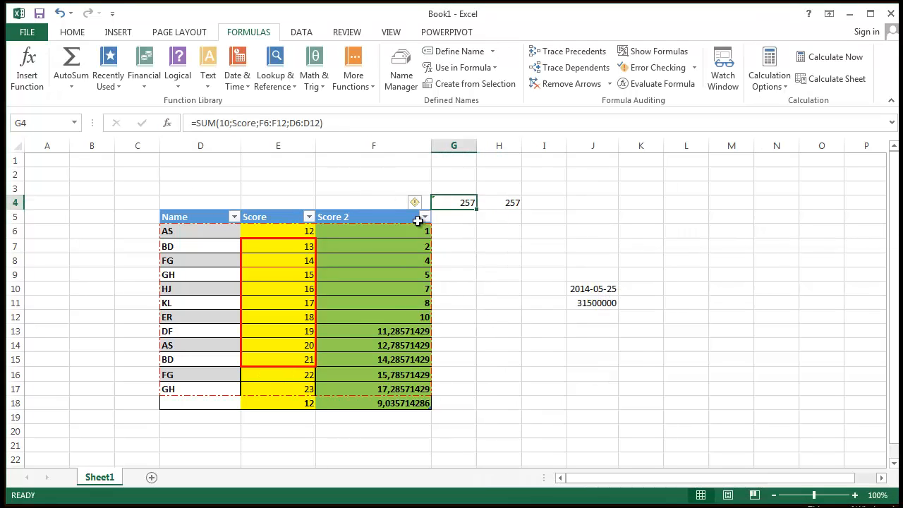
{"action": "left_click", "coordinate": [509, 200]}
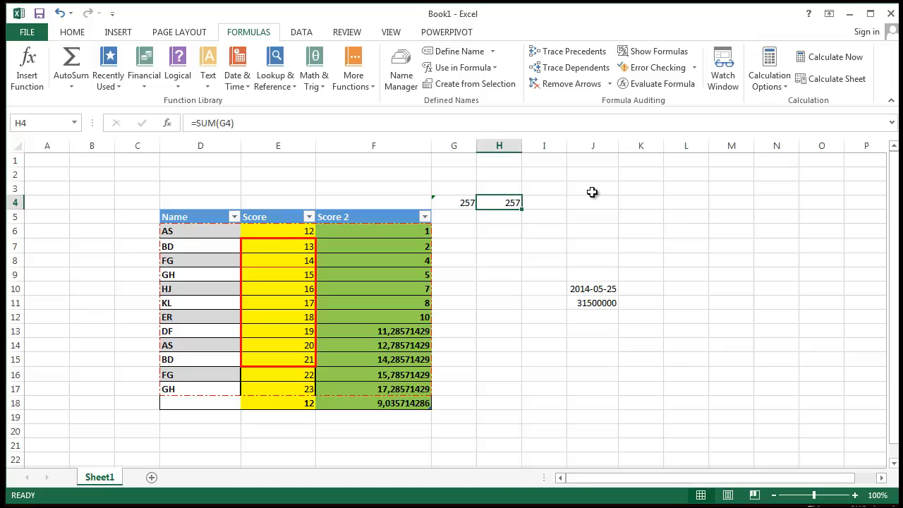
{"action": "key", "text": "Delete"}
{"action": "left_click", "coordinate": [584, 260]}
{"action": "left_click", "coordinate": [519, 242]}
{"action": "left_click", "coordinate": [455, 202]}
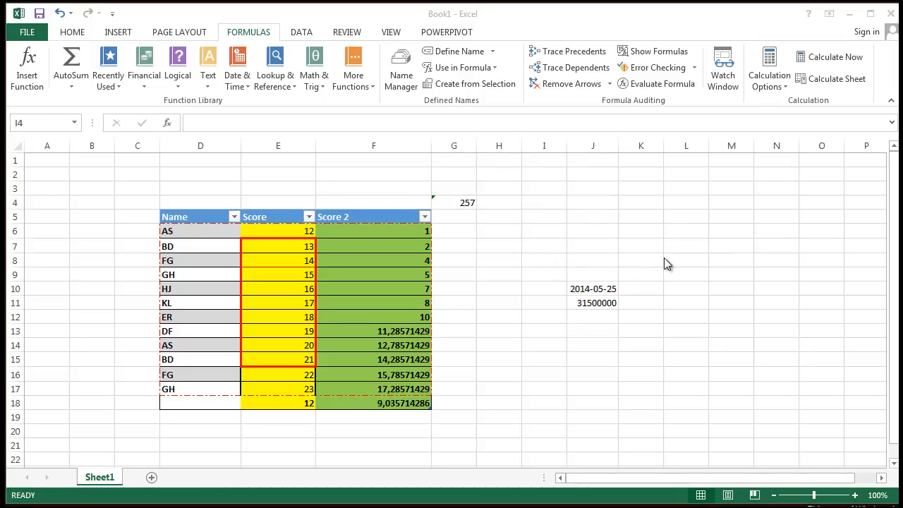
- Start a new SUM function in H4 and move its arguments dialog away from that cell
{"action": "left_click", "coordinate": [515, 202]}
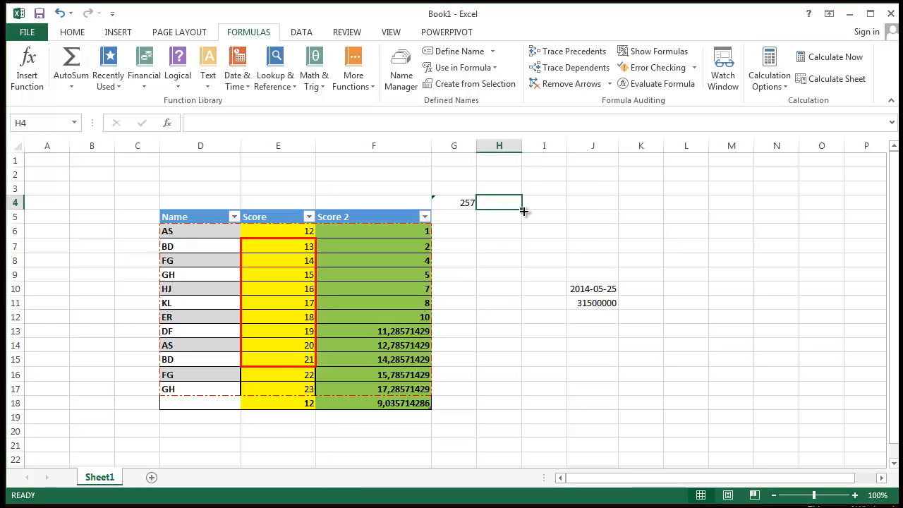
{"action": "left_click", "coordinate": [27, 70]}
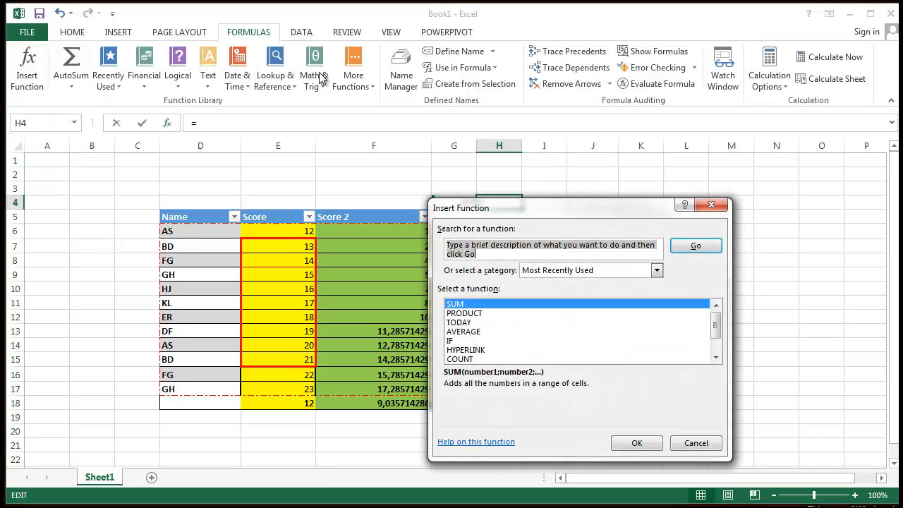
{"action": "left_click", "coordinate": [636, 442]}
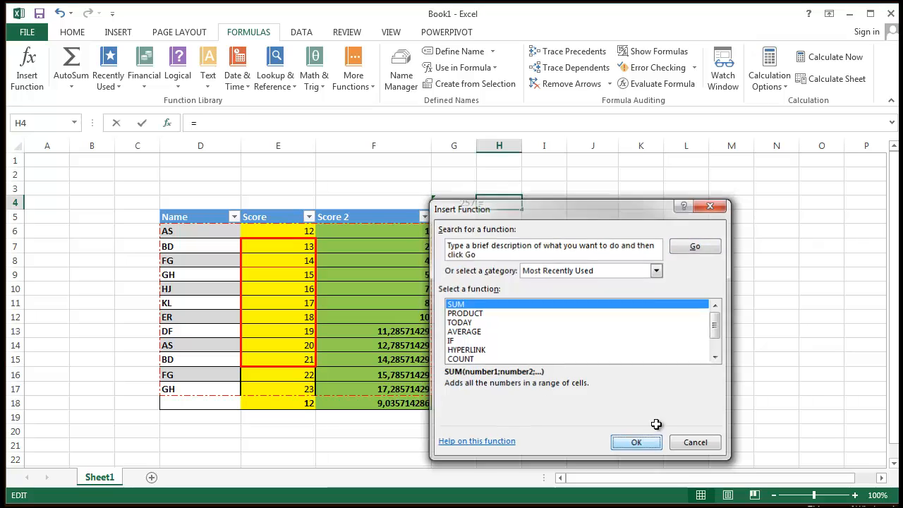
{"action": "left_click_drag", "start_coordinate": [607, 215], "coordinate": [253, 132]}
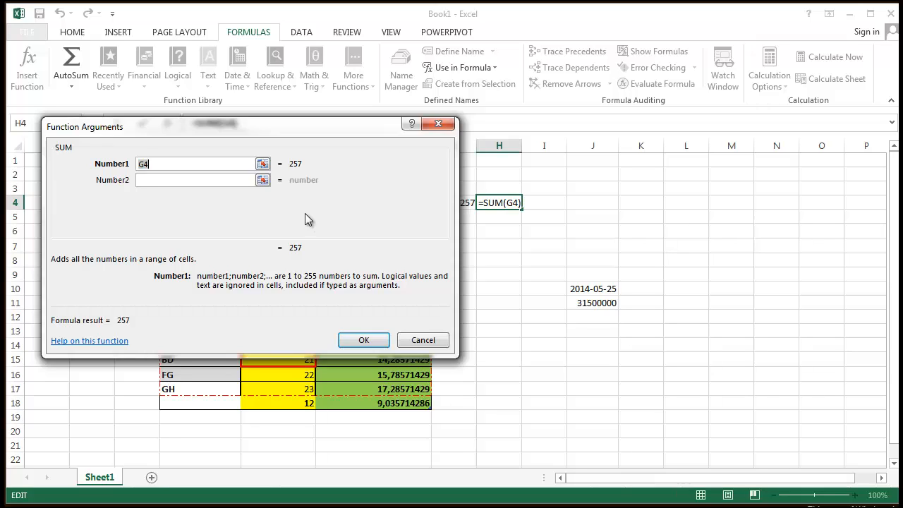
- Set the first SUM argument to the Score column cells E6:E17 by selecting them on the sheet
{"action": "left_click", "coordinate": [262, 164]}
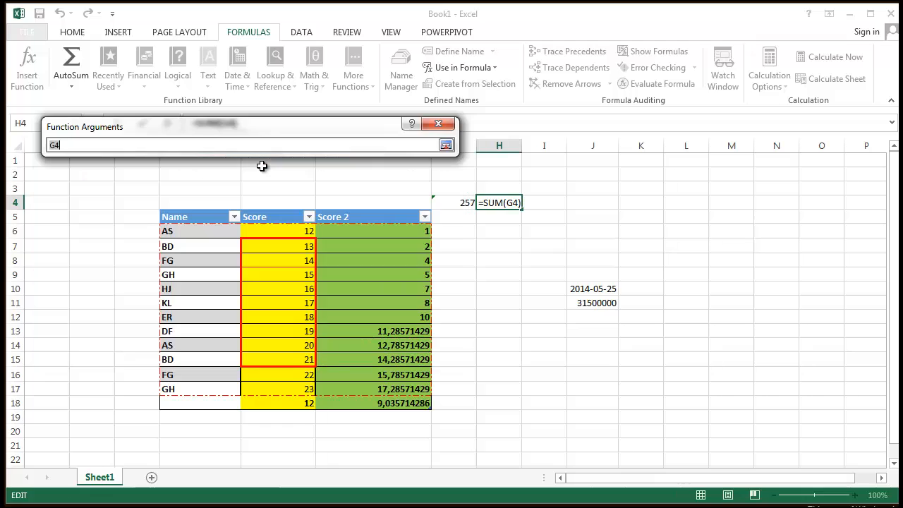
{"action": "left_click", "coordinate": [446, 145]}
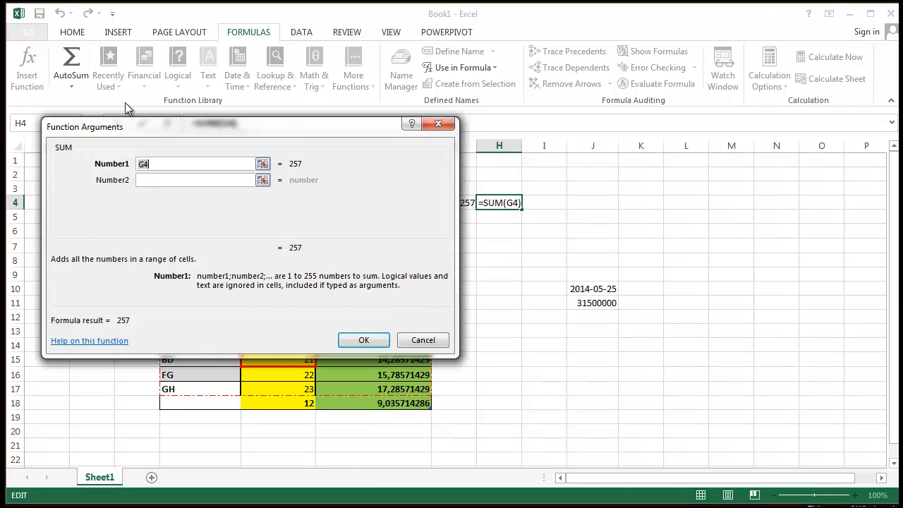
{"action": "left_click", "coordinate": [262, 162]}
{"action": "left_click_drag", "start_coordinate": [281, 127], "coordinate": [335, 64]}
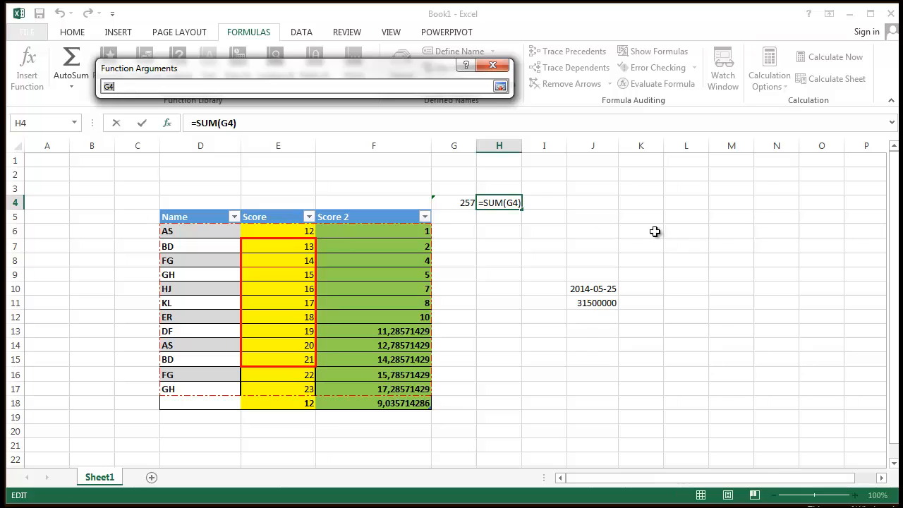
{"action": "left_click_drag", "start_coordinate": [578, 193], "coordinate": [726, 258]}
{"action": "left_click_drag", "start_coordinate": [501, 260], "coordinate": [658, 389]}
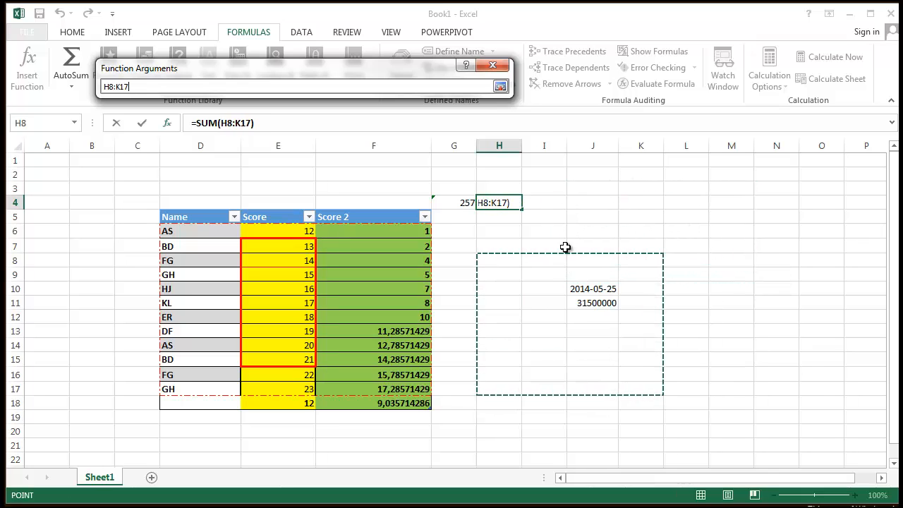
{"action": "left_click_drag", "start_coordinate": [579, 203], "coordinate": [669, 268]}
{"action": "left_click_drag", "start_coordinate": [272, 235], "coordinate": [274, 391]}
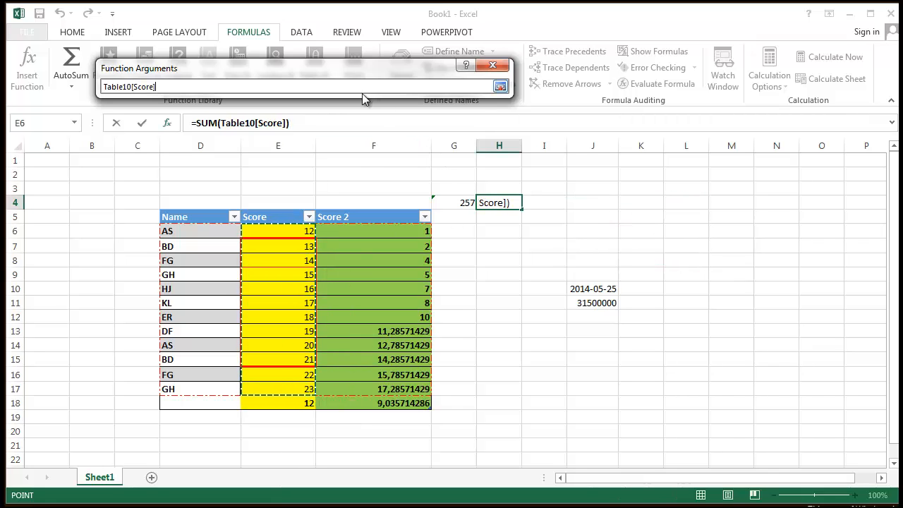
{"action": "left_click", "coordinate": [501, 86]}
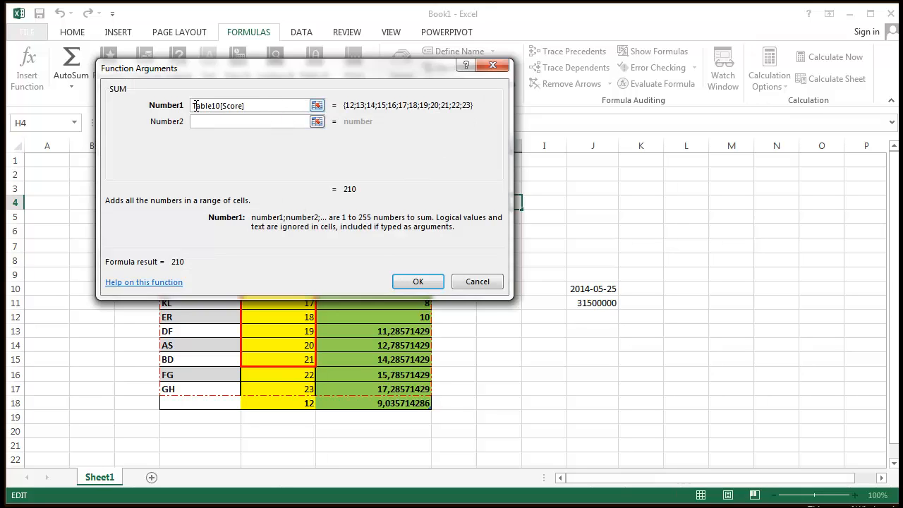
- Set the second SUM argument to the Score 2 column cells F6:F17
{"action": "left_click_drag", "start_coordinate": [289, 68], "coordinate": [571, 13]}
{"action": "left_click", "coordinate": [541, 68]}
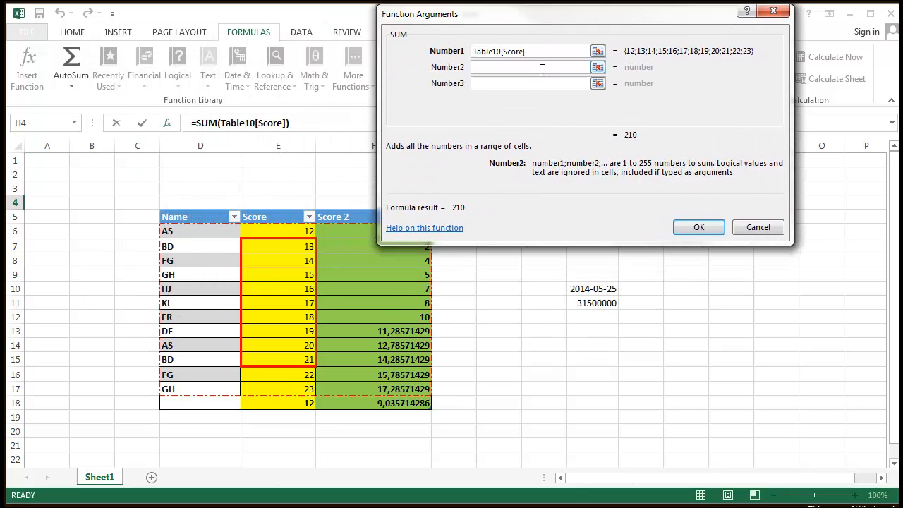
{"action": "left_click", "coordinate": [598, 67]}
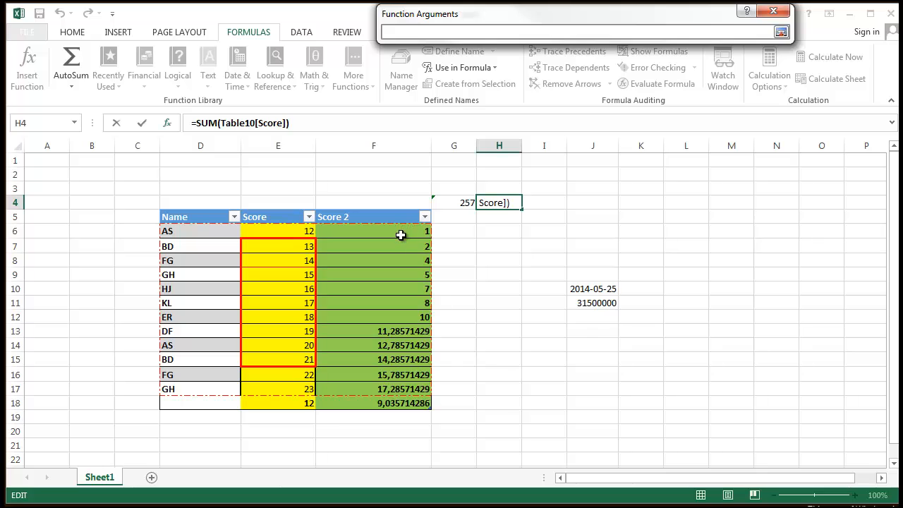
{"action": "left_click_drag", "start_coordinate": [401, 233], "coordinate": [397, 389]}
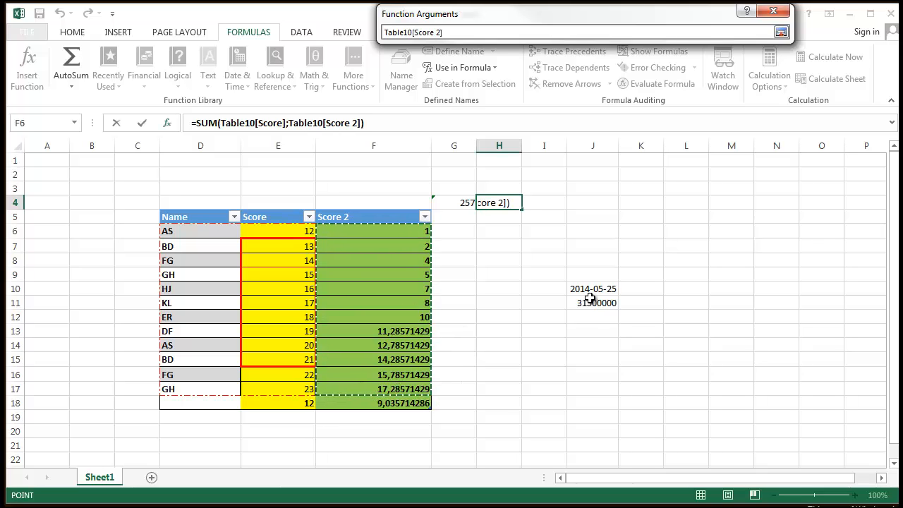
{"action": "left_click", "coordinate": [782, 32]}
{"action": "left_click_drag", "start_coordinate": [526, 23], "coordinate": [537, 68]}
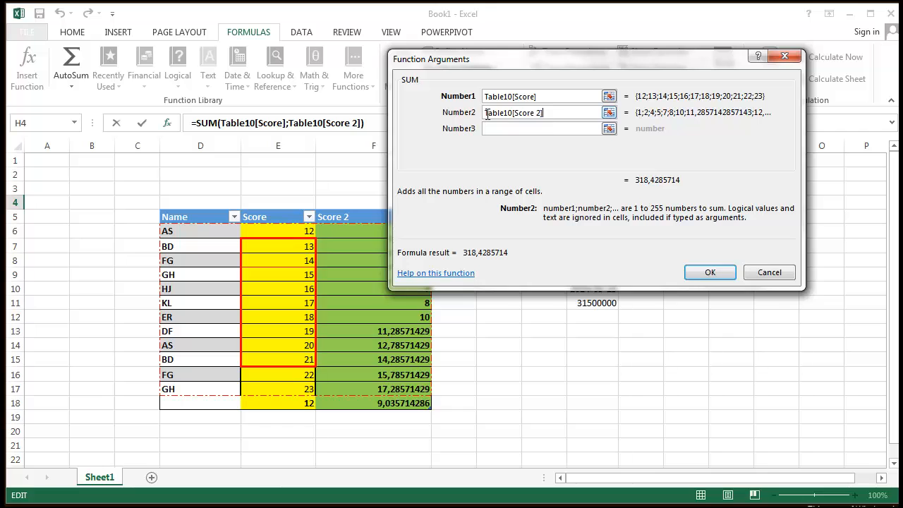
- Set the third SUM argument to cell J11
{"action": "left_click", "coordinate": [613, 132]}
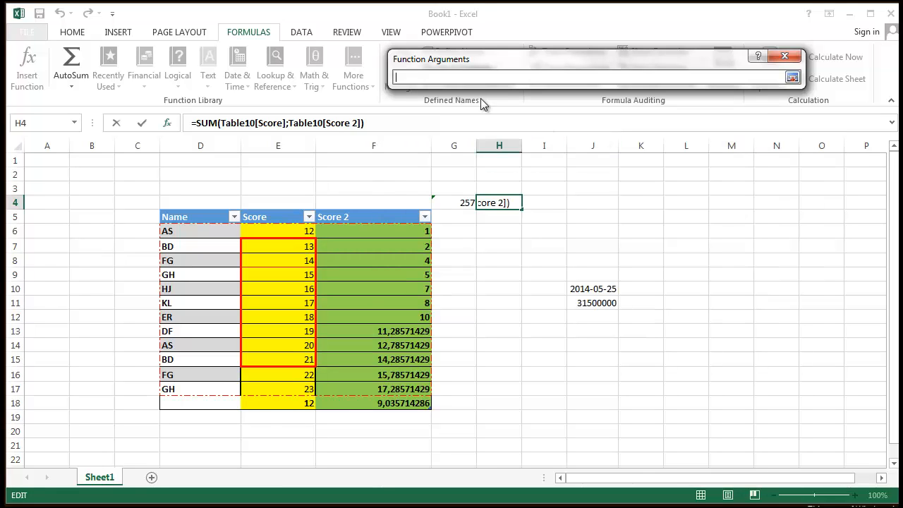
{"action": "left_click", "coordinate": [599, 303]}
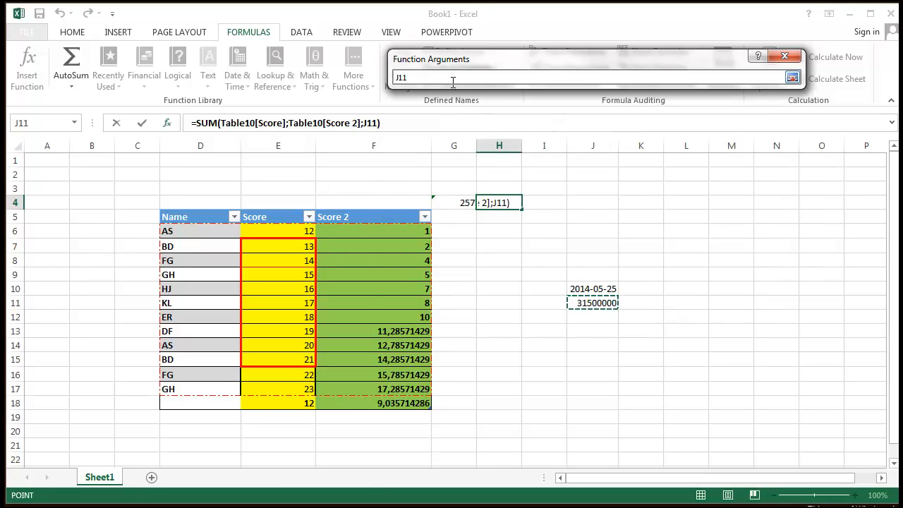
{"action": "left_click", "coordinate": [793, 78]}
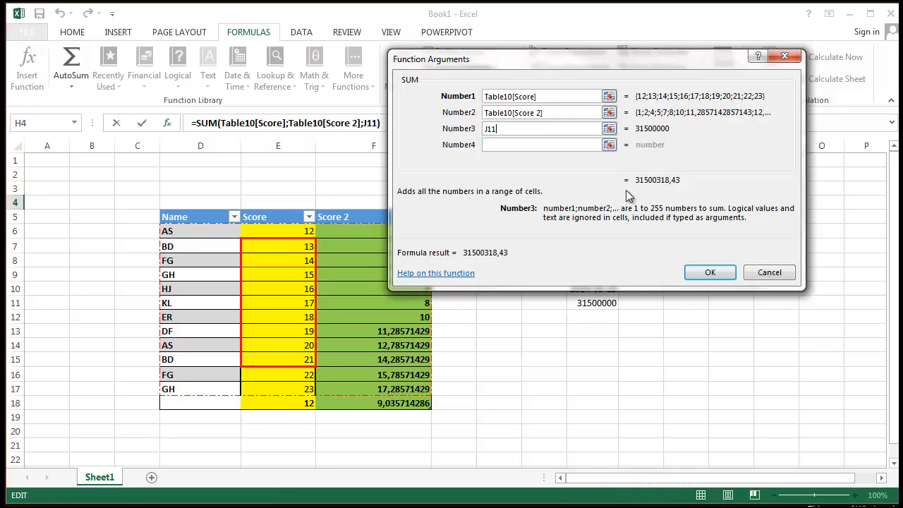
- Review the Table10[Score] and Table10[Score 2] arguments and complete the SUM formula in H4
{"action": "left_click", "coordinate": [502, 105]}
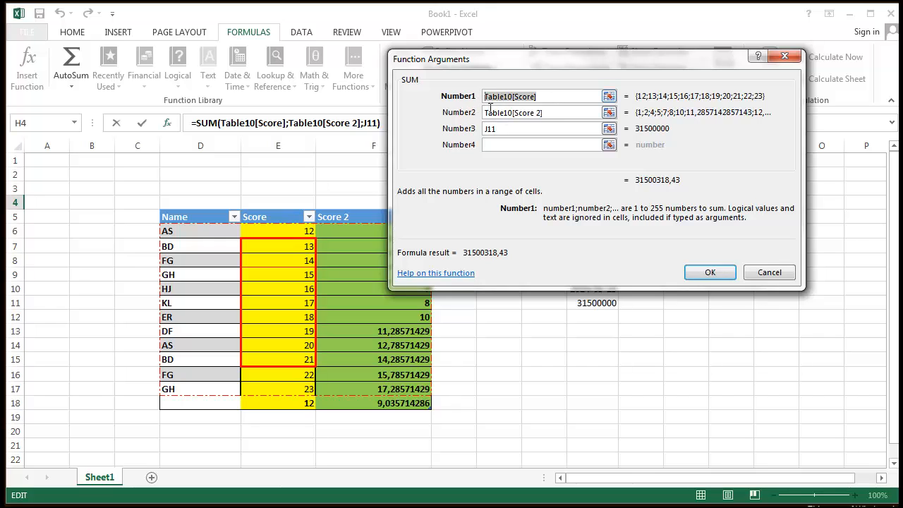
{"action": "left_click", "coordinate": [546, 115]}
{"action": "left_click_drag", "start_coordinate": [554, 112], "coordinate": [455, 103]}
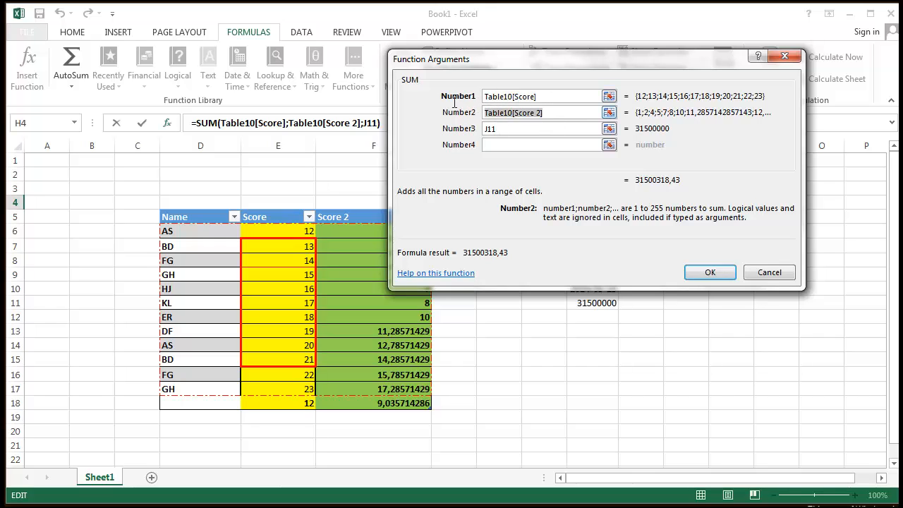
{"action": "left_click", "coordinate": [546, 114]}
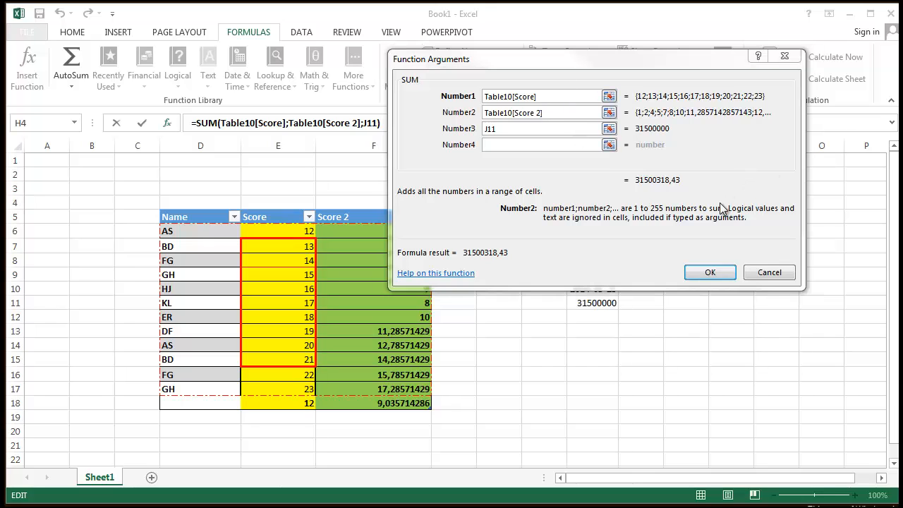
{"action": "left_click", "coordinate": [708, 276]}
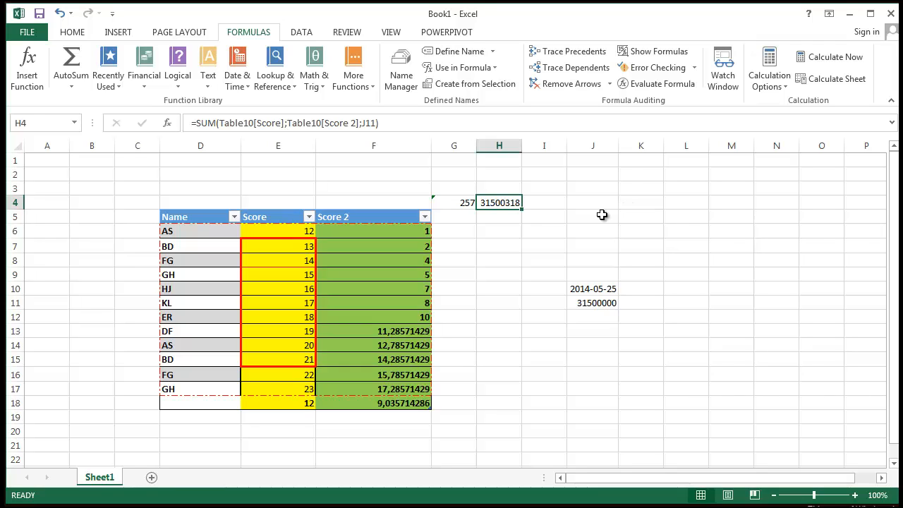
{"action": "left_click", "coordinate": [595, 217]}
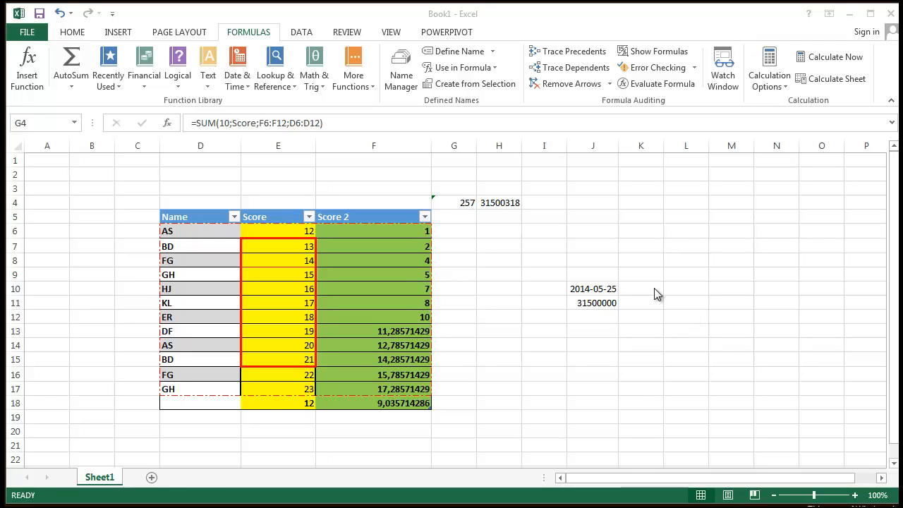
- Open the arguments of the SUM function in cell G4 for editing
{"action": "left_click", "coordinate": [451, 203]}
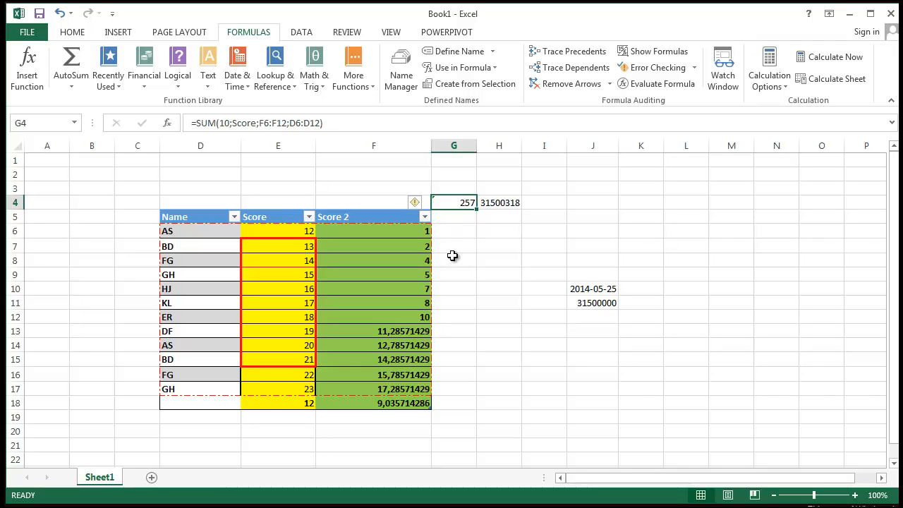
{"action": "left_click", "coordinate": [453, 259]}
{"action": "left_click", "coordinate": [457, 203]}
{"action": "left_click", "coordinate": [33, 81]}
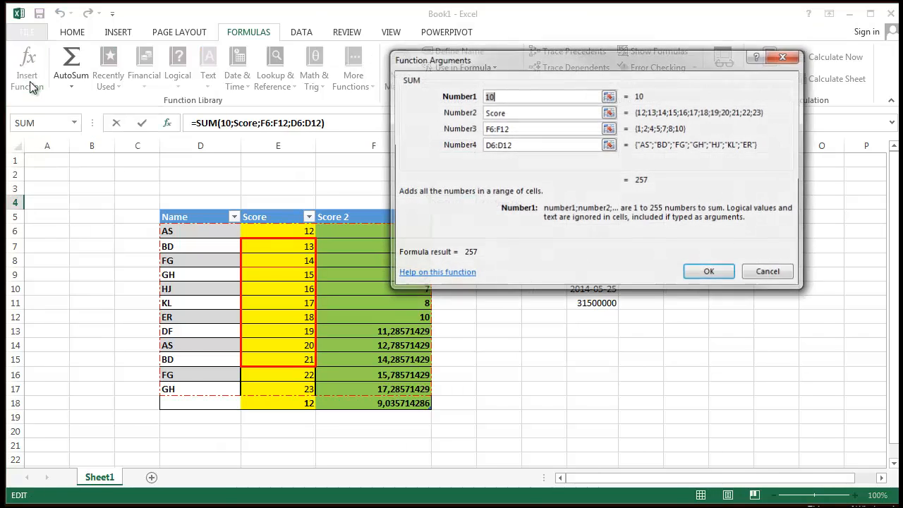
{"action": "left_click_drag", "start_coordinate": [623, 55], "coordinate": [552, 240]}
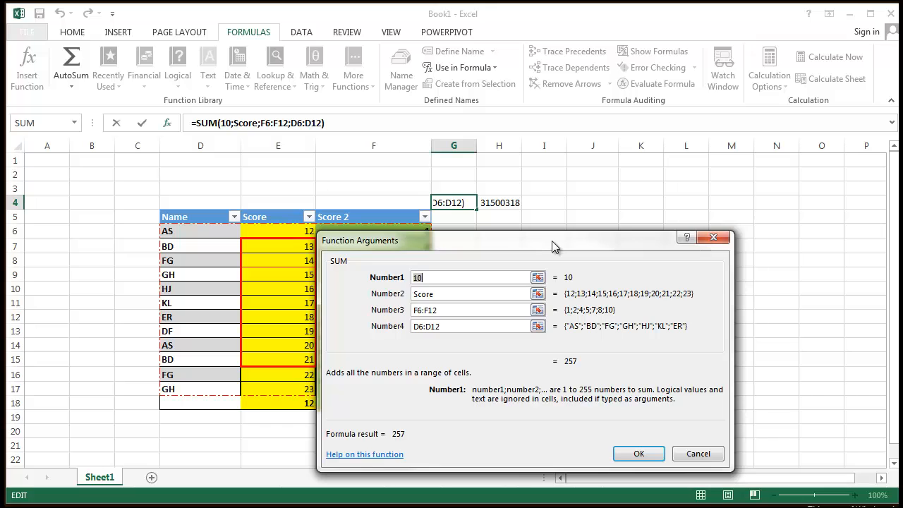
{"action": "left_click", "coordinate": [832, 506]}
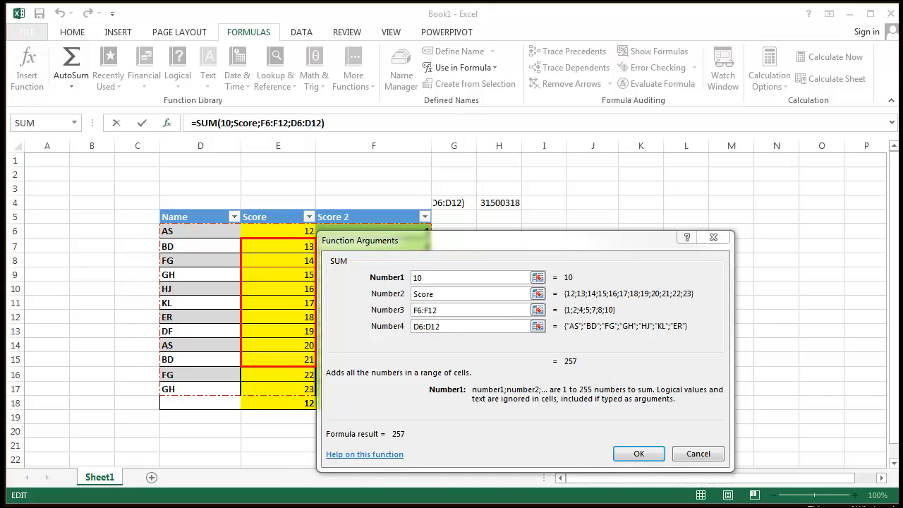
{"action": "left_click_drag", "start_coordinate": [583, 243], "coordinate": [580, 151]}
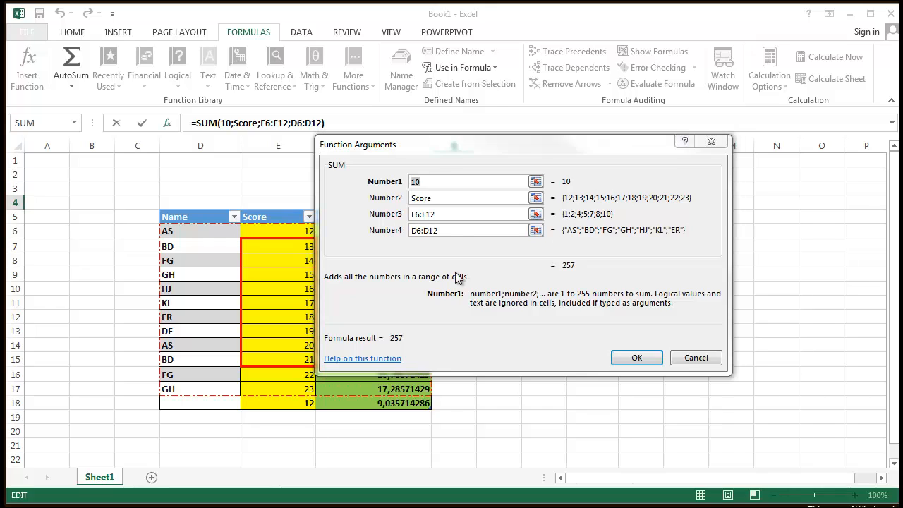
- Set the third SUM argument in G4 to the constant 5
{"action": "left_click", "coordinate": [462, 230]}
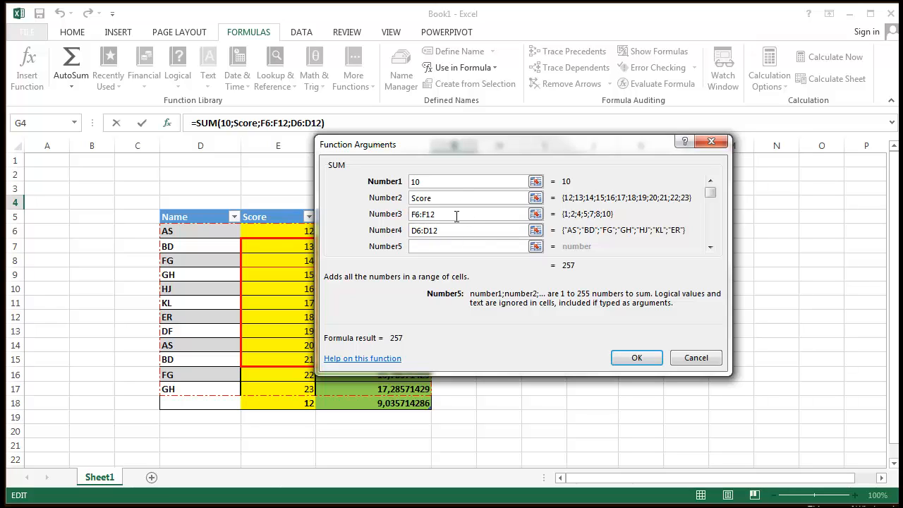
{"action": "left_click", "coordinate": [459, 213]}
{"action": "left_click_drag", "start_coordinate": [558, 149], "coordinate": [698, 142]}
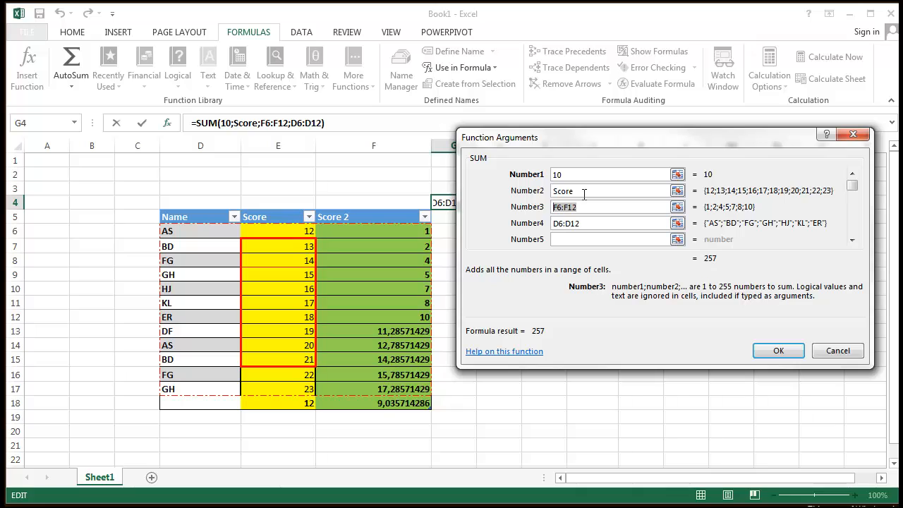
{"action": "type", "text": "5"}
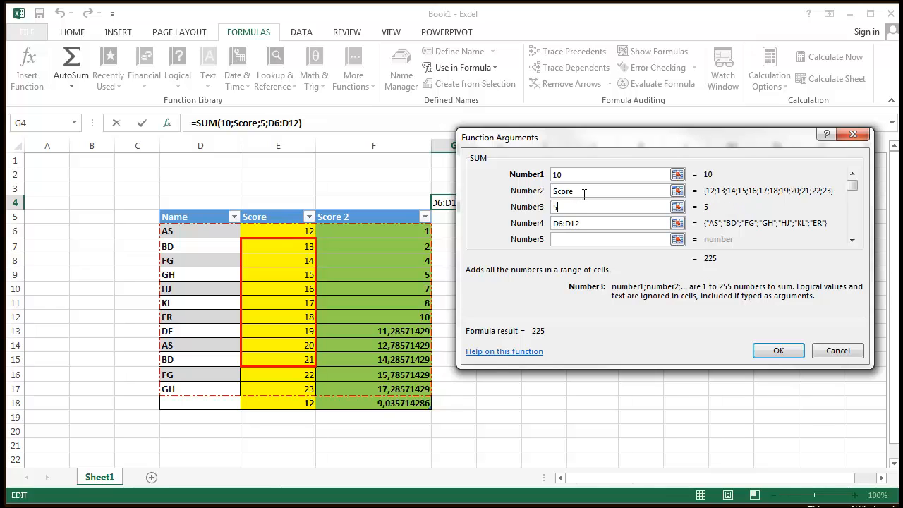
- Clear the third SUM argument in G4 and complete the formula with that argument empty
{"action": "left_click", "coordinate": [584, 192]}
{"action": "left_click", "coordinate": [568, 207]}
{"action": "key", "text": "BackSpace"}
{"action": "left_click", "coordinate": [599, 223]}
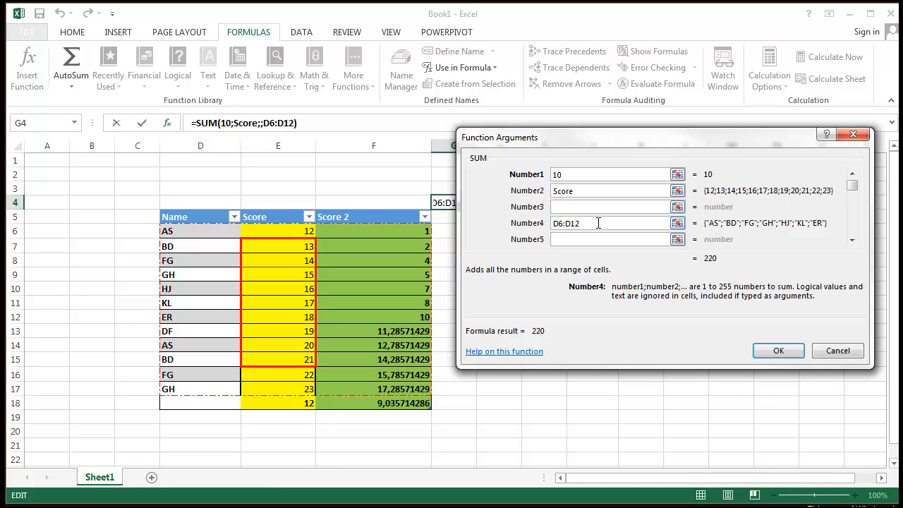
{"action": "left_click", "coordinate": [789, 350]}
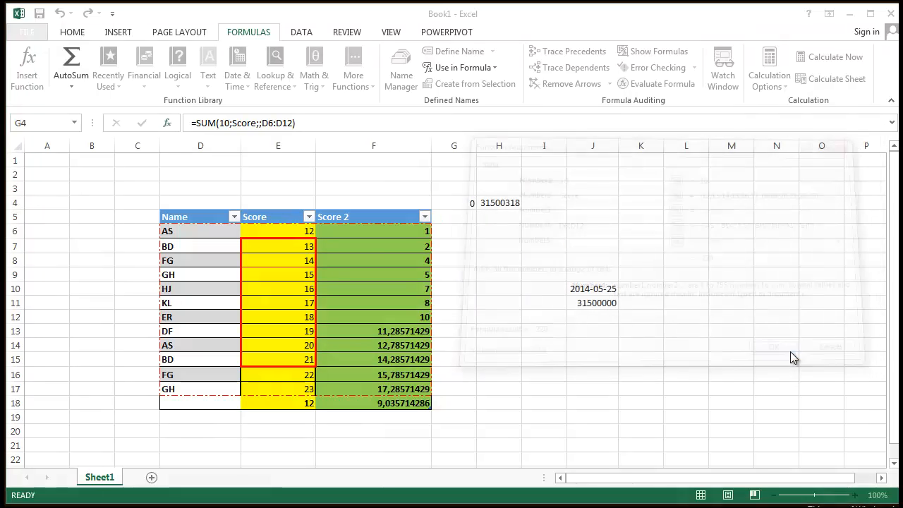
- Examine the SUM formula in G4 and the Score 2 cells F6:F12 omitted from it
{"action": "left_click", "coordinate": [443, 199]}
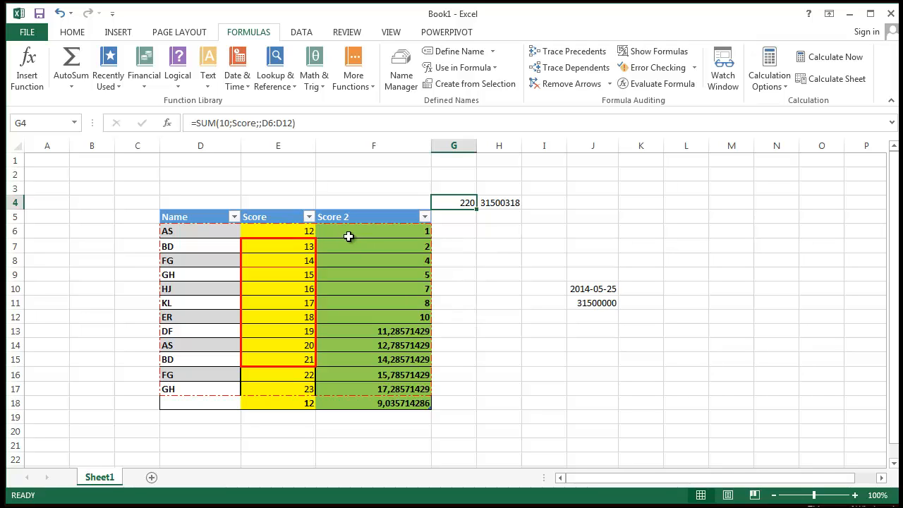
{"action": "left_click_drag", "start_coordinate": [349, 236], "coordinate": [389, 317]}
{"action": "left_click", "coordinate": [549, 263]}
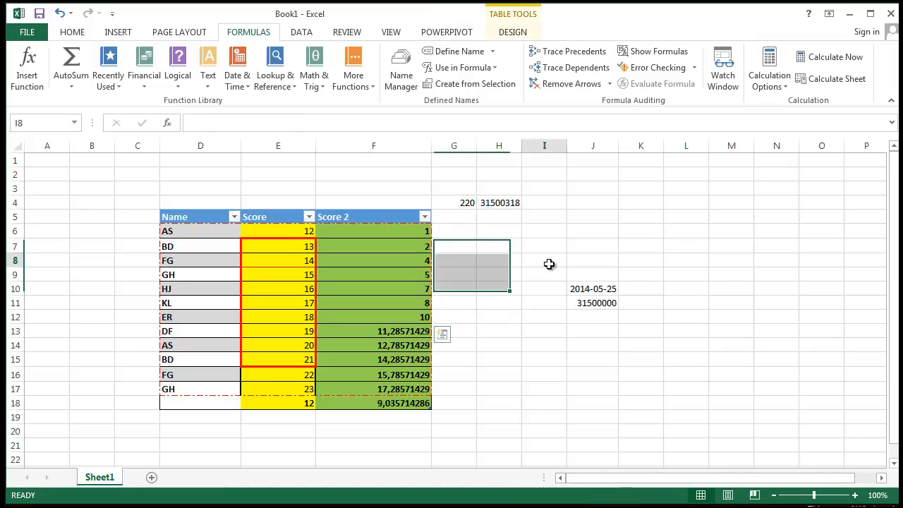
{"action": "left_click", "coordinate": [467, 203]}
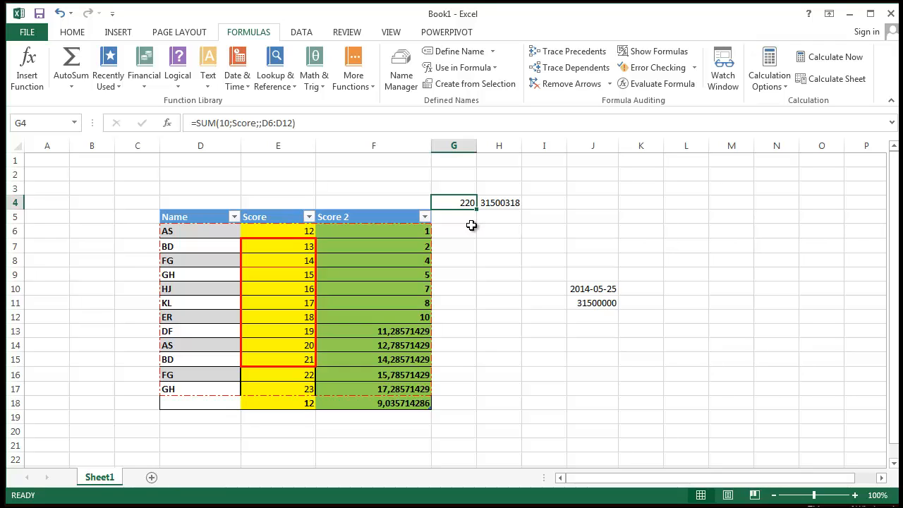
{"action": "left_click", "coordinate": [472, 225]}
{"action": "left_click", "coordinate": [467, 201]}
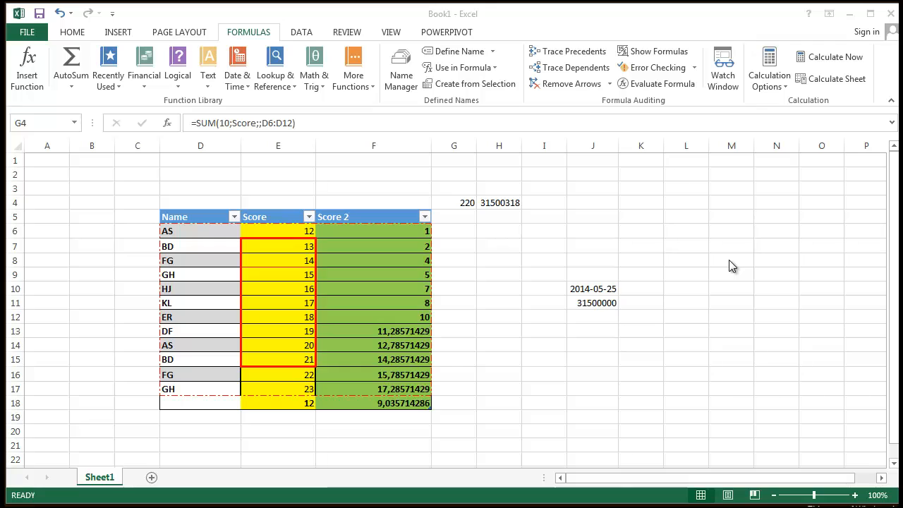
- Set the first argument of the SUM formula in G4 to 5 by editing the formula text directly
{"action": "left_click", "coordinate": [447, 203]}
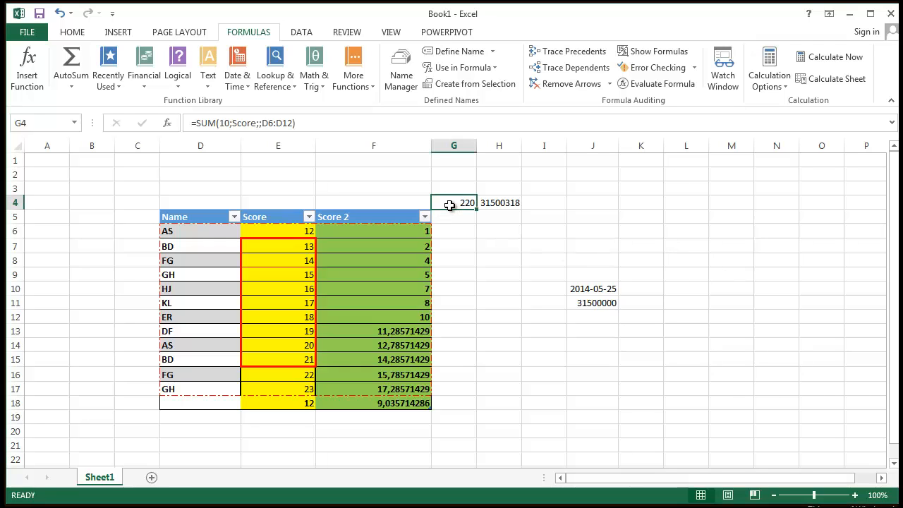
{"action": "left_click", "coordinate": [462, 243]}
{"action": "left_click", "coordinate": [466, 203]}
{"action": "left_click", "coordinate": [324, 123]}
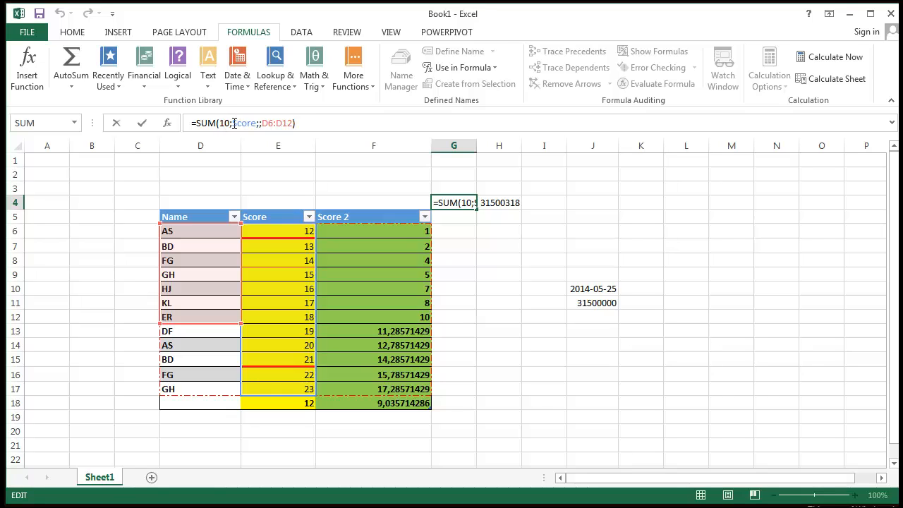
{"action": "mouse_move", "coordinate": [232, 123]}
{"action": "left_mouse_down"}
{"action": "mouse_move", "coordinate": [240, 124]}
{"action": "mouse_move", "coordinate": [220, 124]}
{"action": "left_mouse_up"}
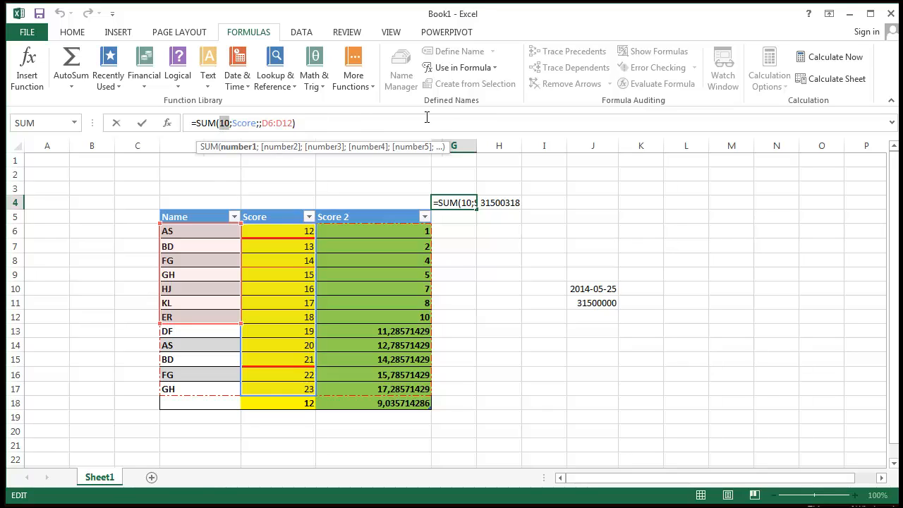
{"action": "type", "text": "5"}
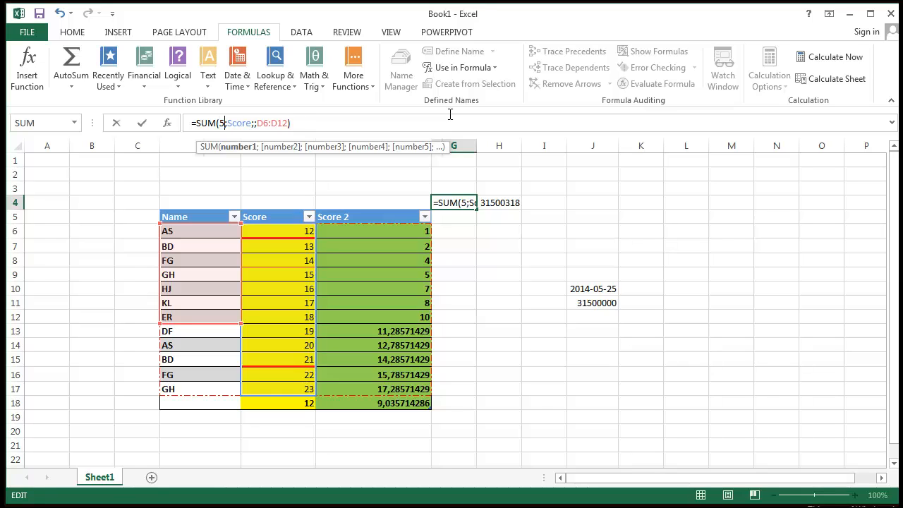
{"action": "left_click", "coordinate": [347, 127]}
{"action": "left_click", "coordinate": [246, 124]}
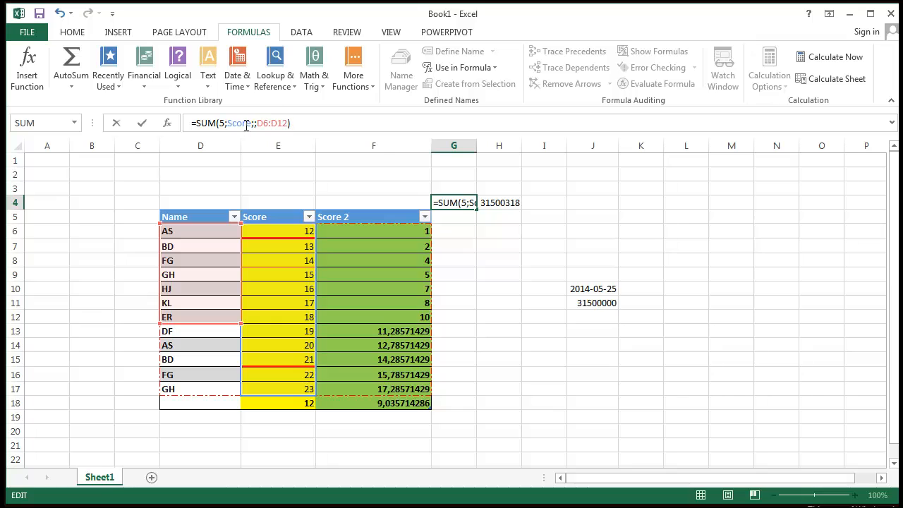
{"action": "left_click", "coordinate": [143, 125]}
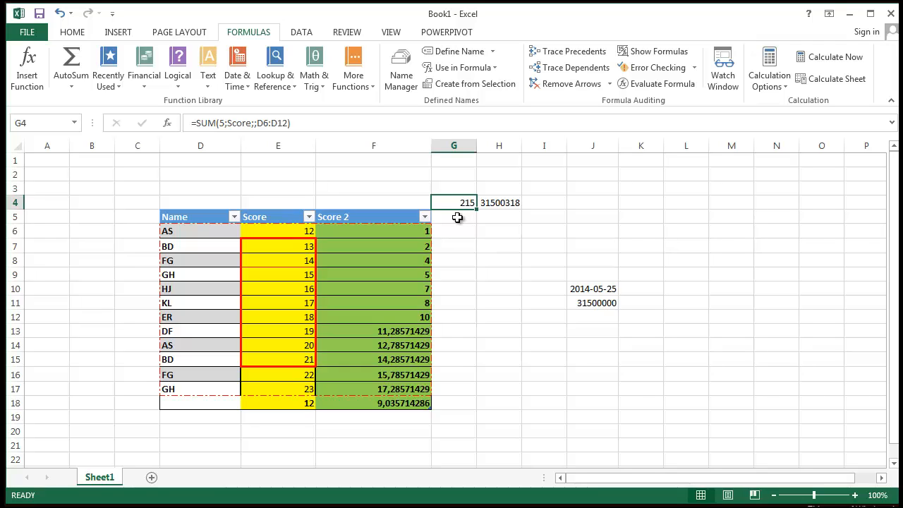
{"action": "left_click", "coordinate": [251, 123]}
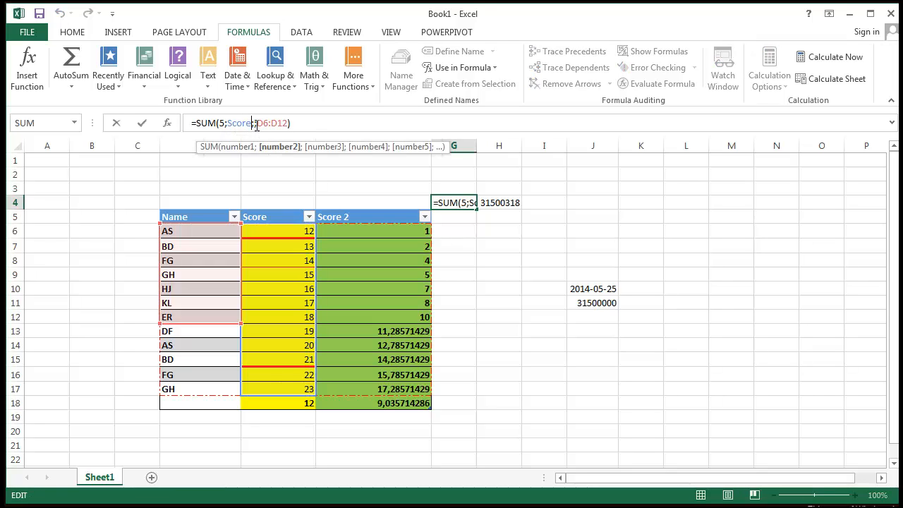
{"action": "type", "text": ";"}
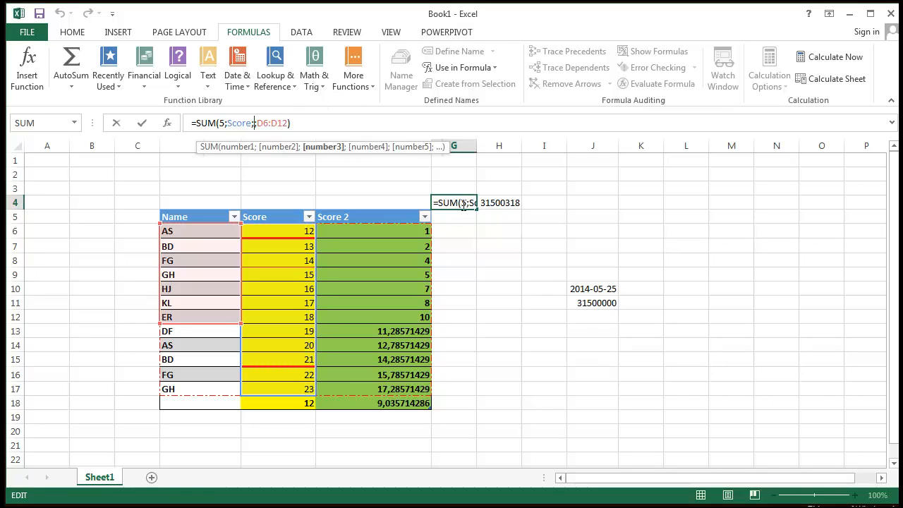
{"action": "left_click", "coordinate": [473, 260]}
{"action": "key", "text": "Escape"}
- Change the third argument of the SUM formula in H4 to the empty cell H11
{"action": "left_click", "coordinate": [512, 250]}
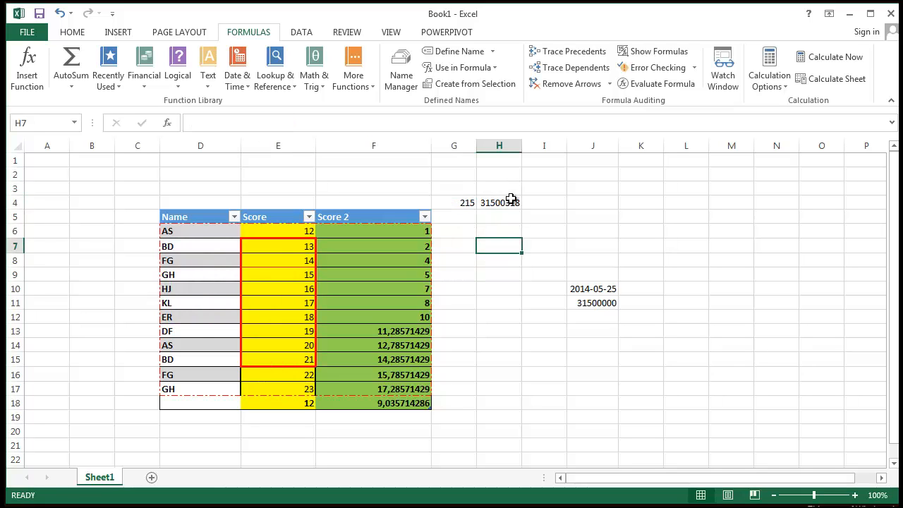
{"action": "left_click", "coordinate": [512, 215]}
{"action": "left_click", "coordinate": [510, 203]}
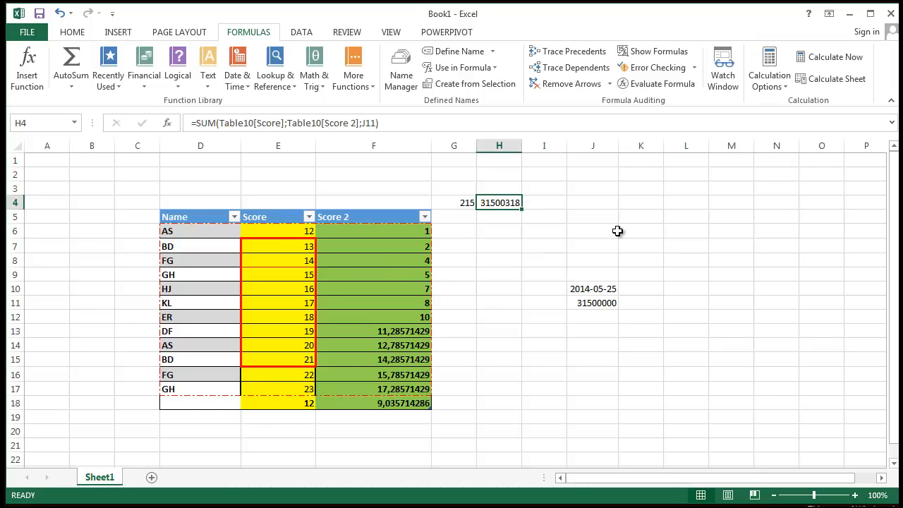
{"action": "double_click", "coordinate": [379, 126]}
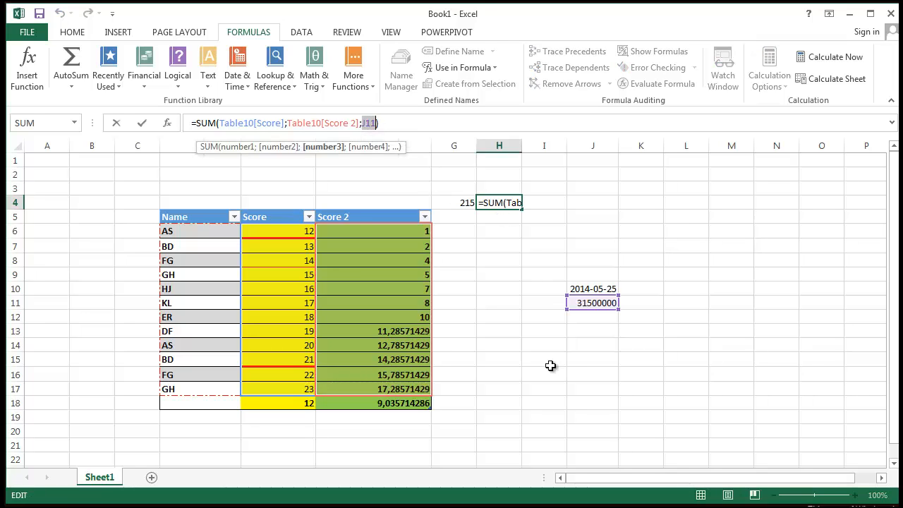
{"action": "left_click", "coordinate": [491, 297]}
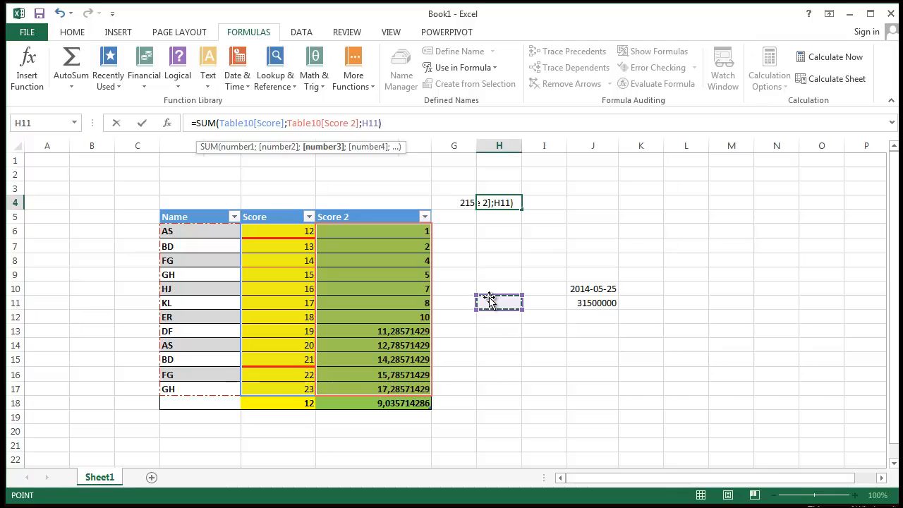
{"action": "key", "text": "Return"}
- Review the cell reference used as the third argument of the SUM formula in H4
{"action": "left_click", "coordinate": [511, 204]}
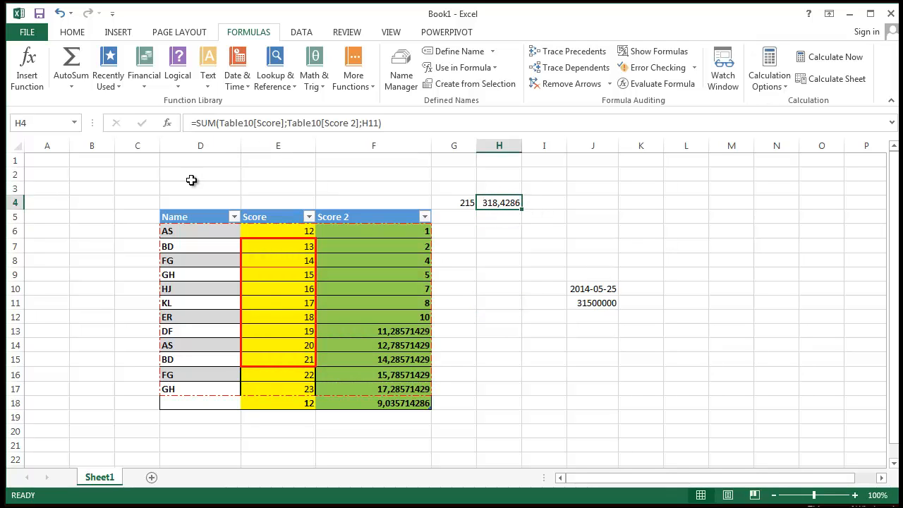
{"action": "left_click", "coordinate": [365, 123]}
{"action": "left_click_drag", "start_coordinate": [363, 123], "coordinate": [377, 122]}
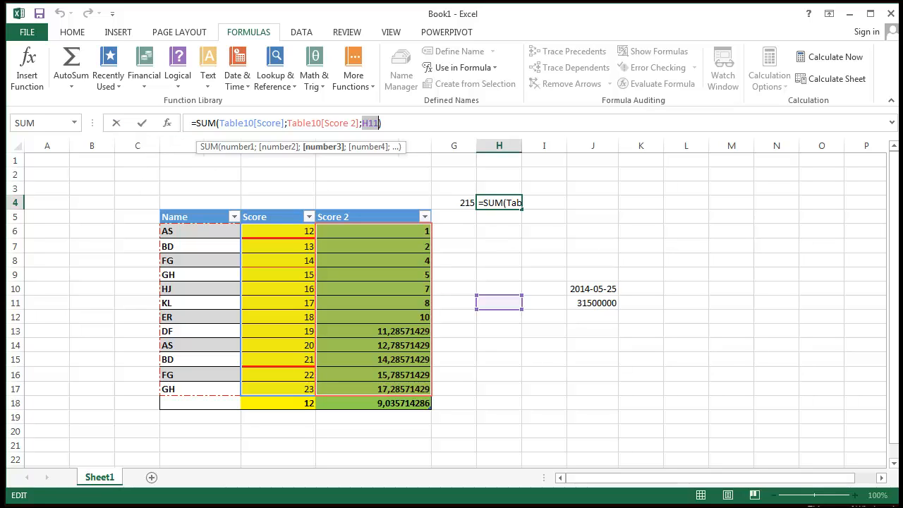
{"action": "key", "text": "Return"}
{"action": "left_click", "coordinate": [518, 274]}
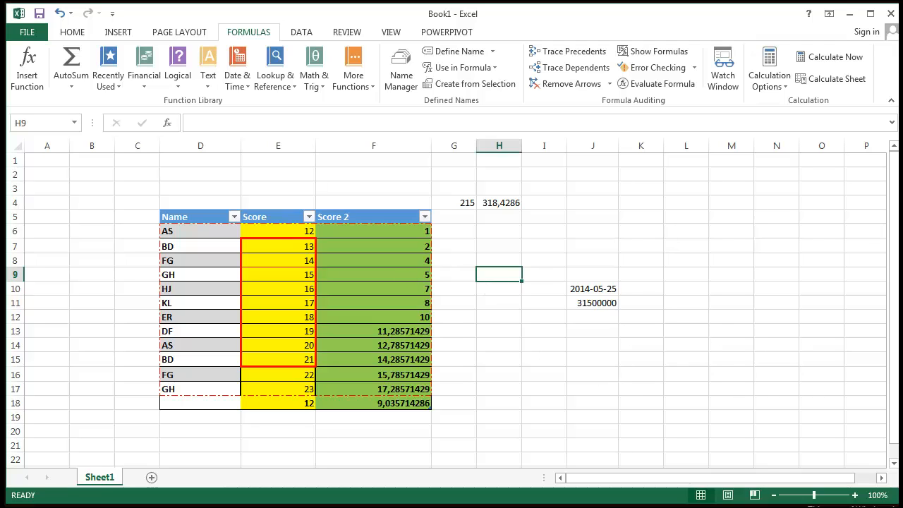
- Enter the formula =6+45-36 in cell H9 and check it
{"action": "left_click", "coordinate": [512, 366]}
{"action": "double_click", "coordinate": [501, 273]}
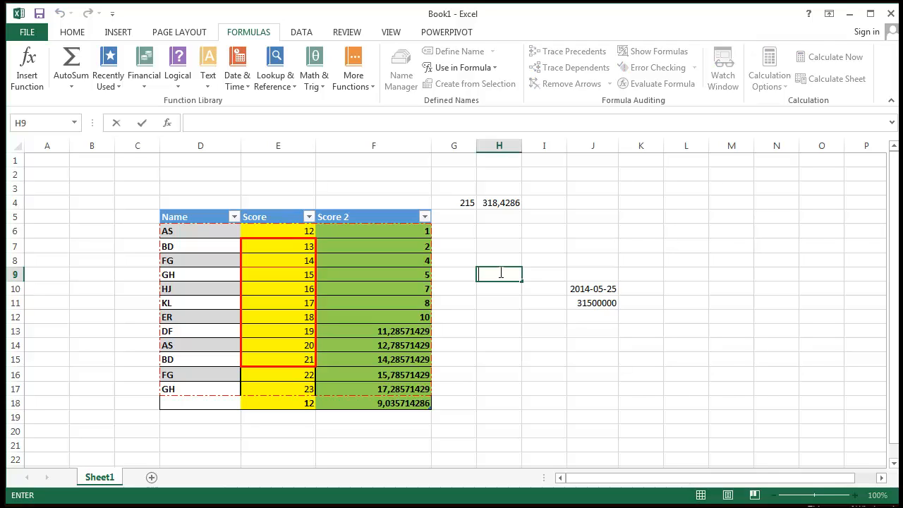
{"action": "type", "text": "="}
{"action": "type", "text": "6"}
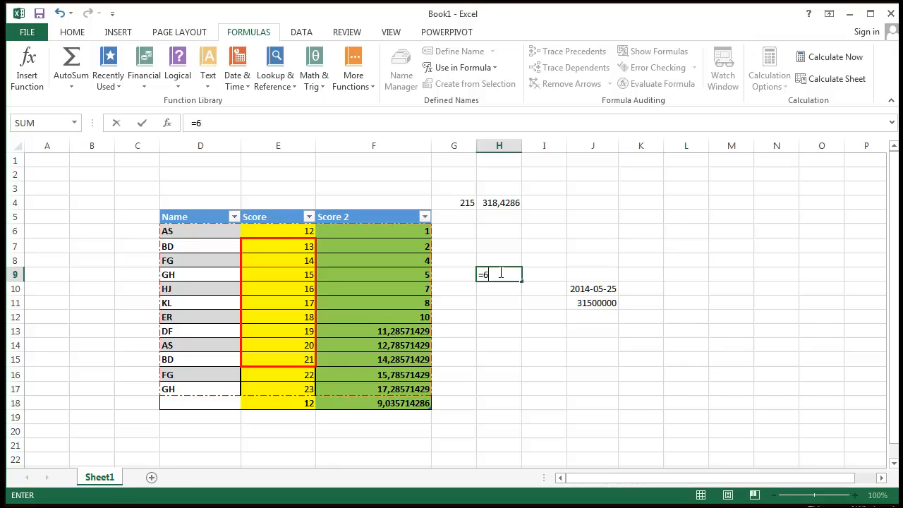
{"action": "type", "text": "+45-36"}
{"action": "key", "text": "Return"}
{"action": "left_click", "coordinate": [520, 326]}
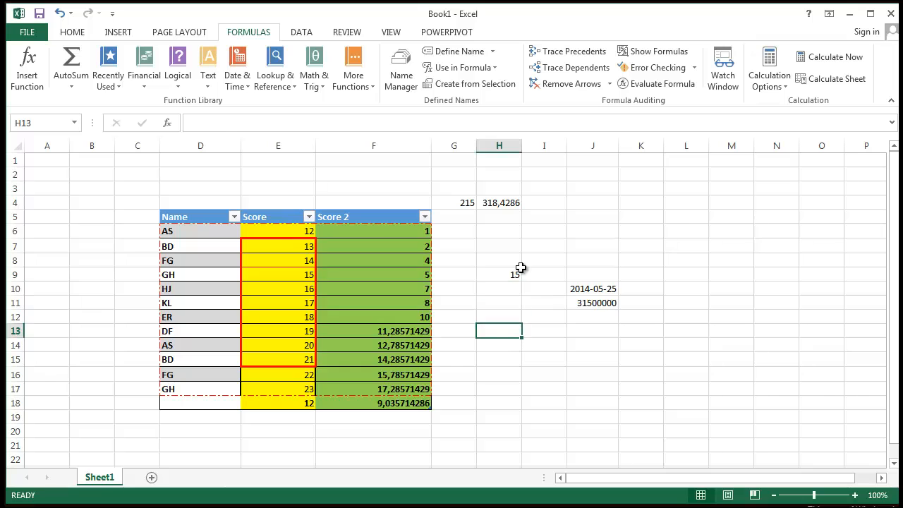
{"action": "left_click", "coordinate": [520, 272]}
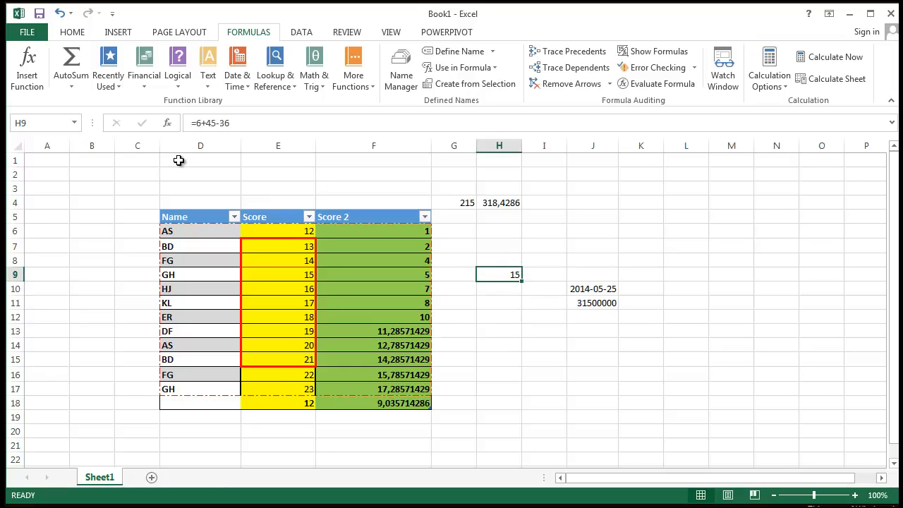
- Enter the named range formula =Score in cell H10 using the formula suggestions
{"action": "left_click", "coordinate": [544, 403]}
{"action": "left_click", "coordinate": [508, 294]}
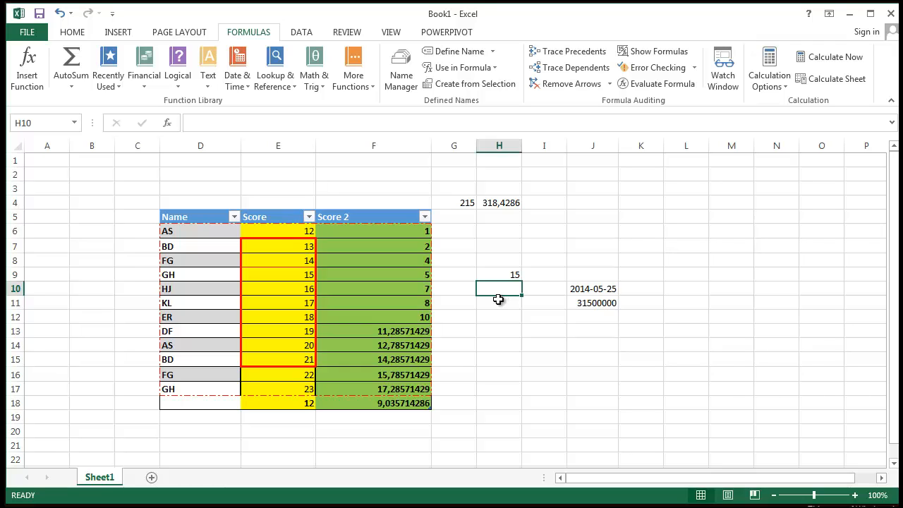
{"action": "type", "text": "="}
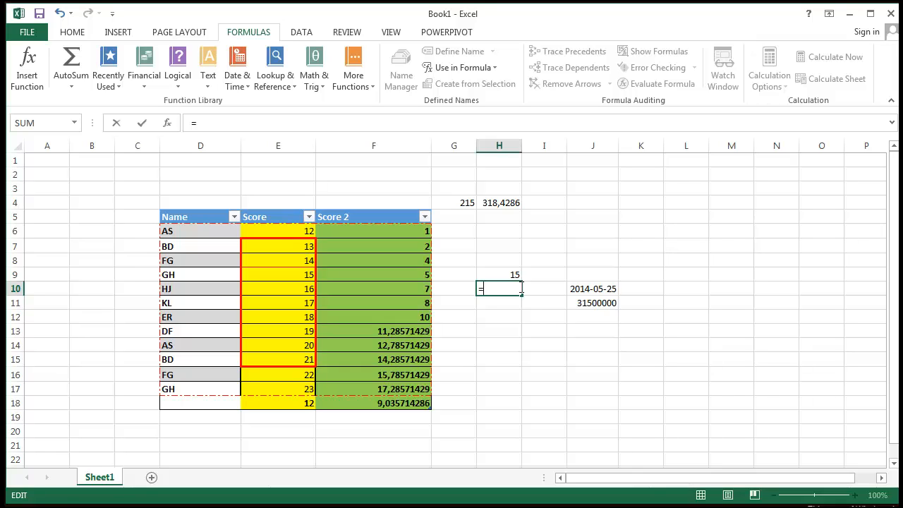
{"action": "type", "text": "sum"}
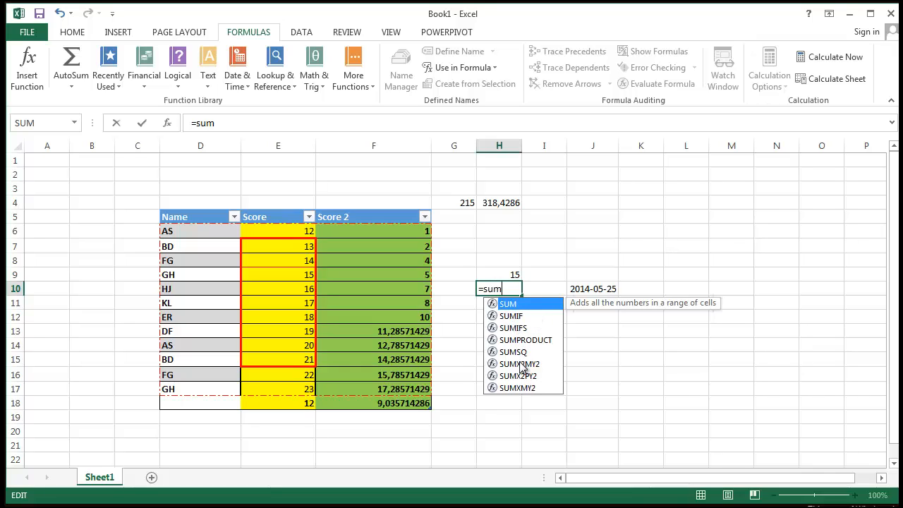
{"action": "key", "text": "BackSpace"}
{"action": "key", "text": "BackSpace"}
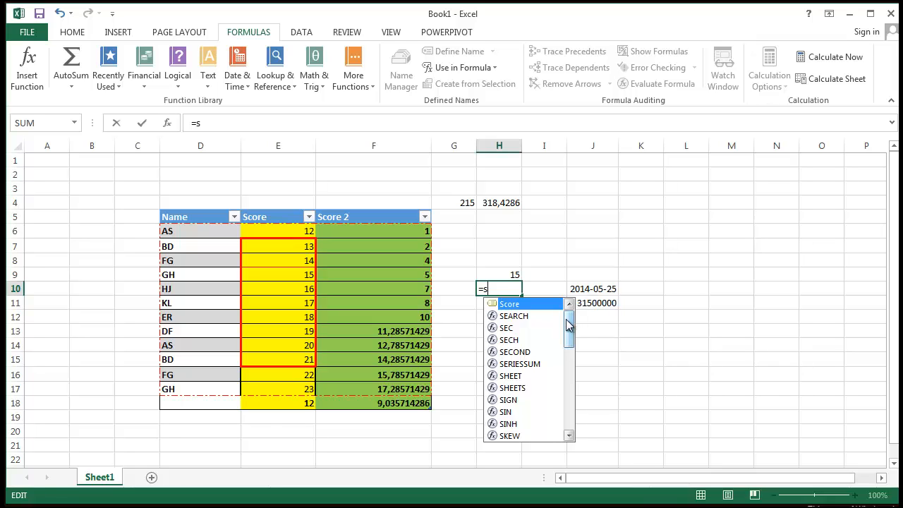
{"action": "mouse_move", "coordinate": [569, 324]}
{"action": "left_mouse_down"}
{"action": "mouse_move", "coordinate": [569, 383]}
{"action": "mouse_move", "coordinate": [568, 323]}
{"action": "left_mouse_up"}
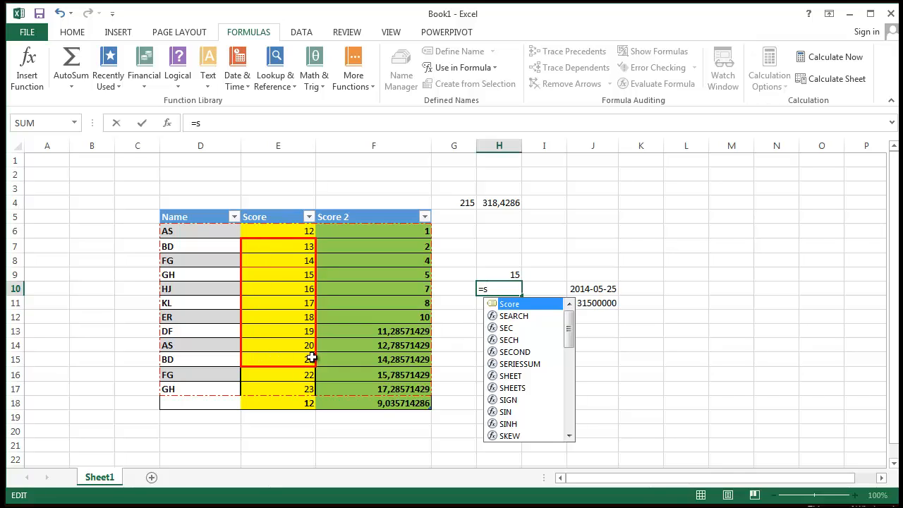
{"action": "double_click", "coordinate": [521, 304]}
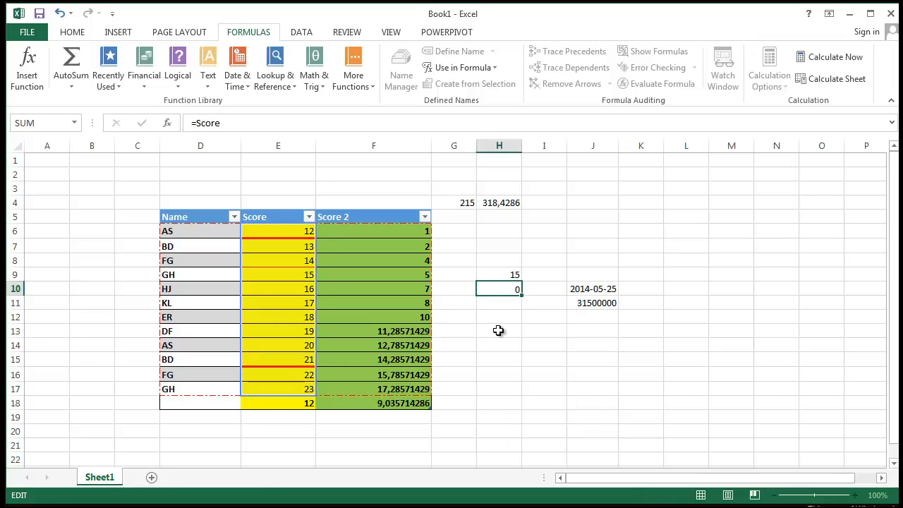
{"action": "key", "text": "Return"}
{"action": "key", "text": "Up"}
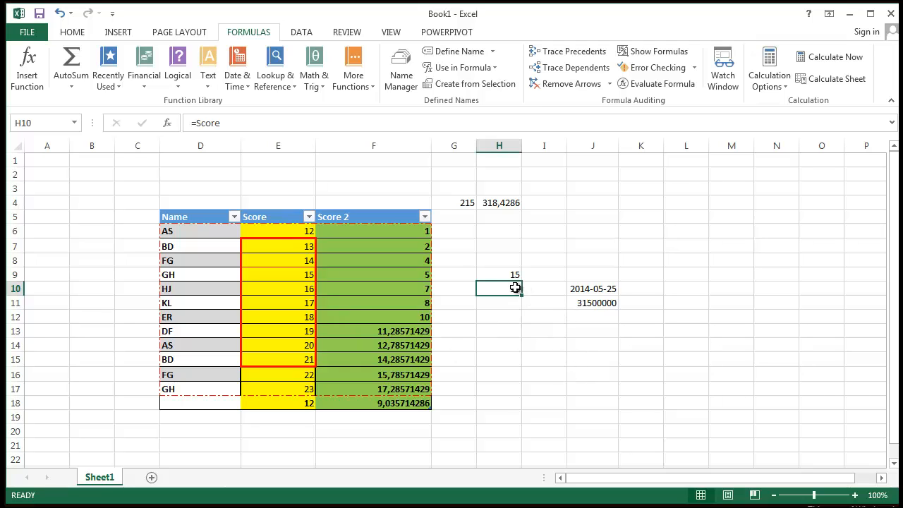
- Enter a SUM formula in cell H10 that adds the table's whole Score column and cell G4
{"action": "type", "text": "="}
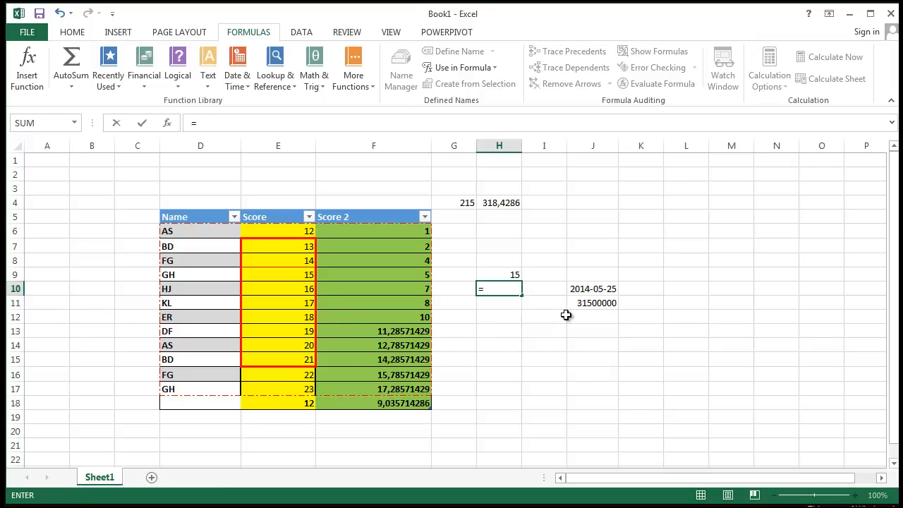
{"action": "type", "text": "sujm"}
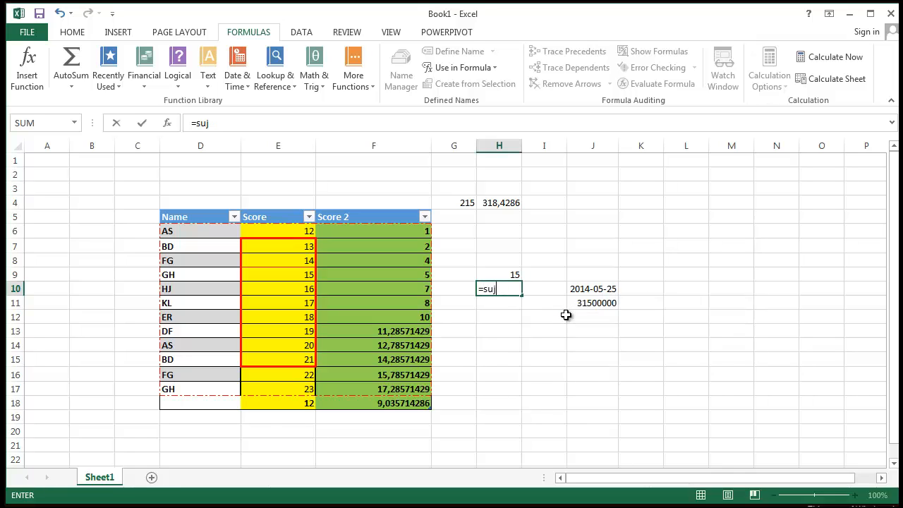
{"action": "key", "text": "BackSpace"}
{"action": "type", "text": "m"}
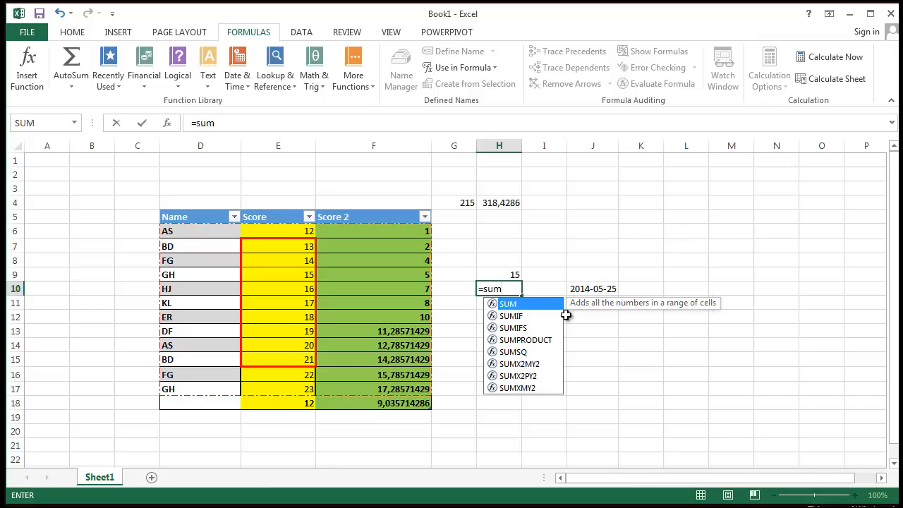
{"action": "type", "text": "("}
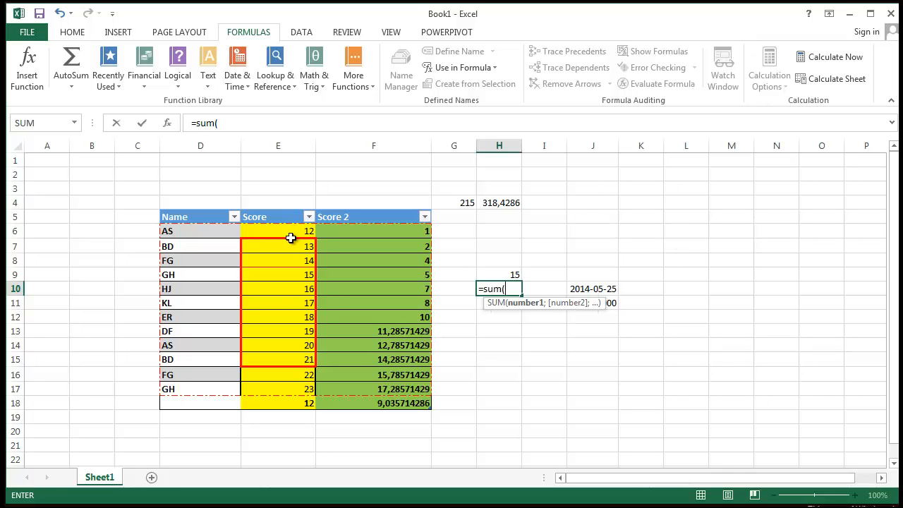
{"action": "left_click_drag", "start_coordinate": [292, 236], "coordinate": [299, 392]}
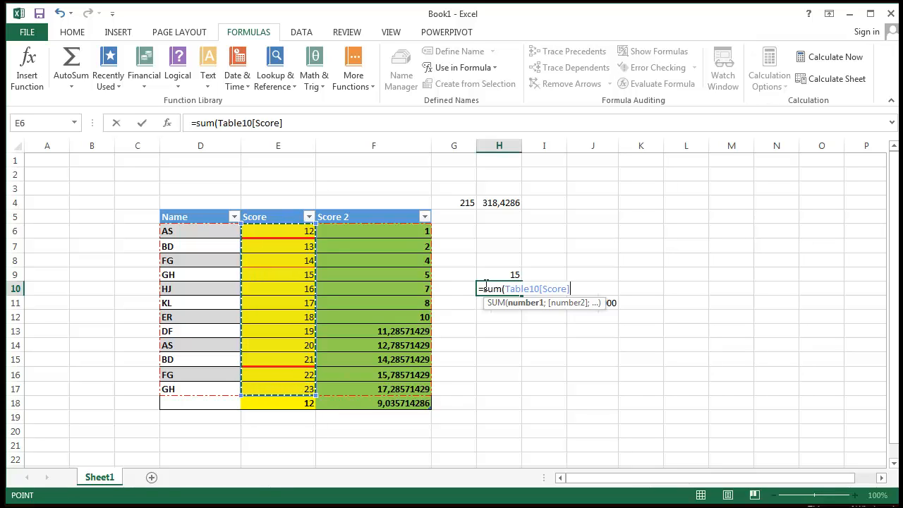
{"action": "type", "text": ";"}
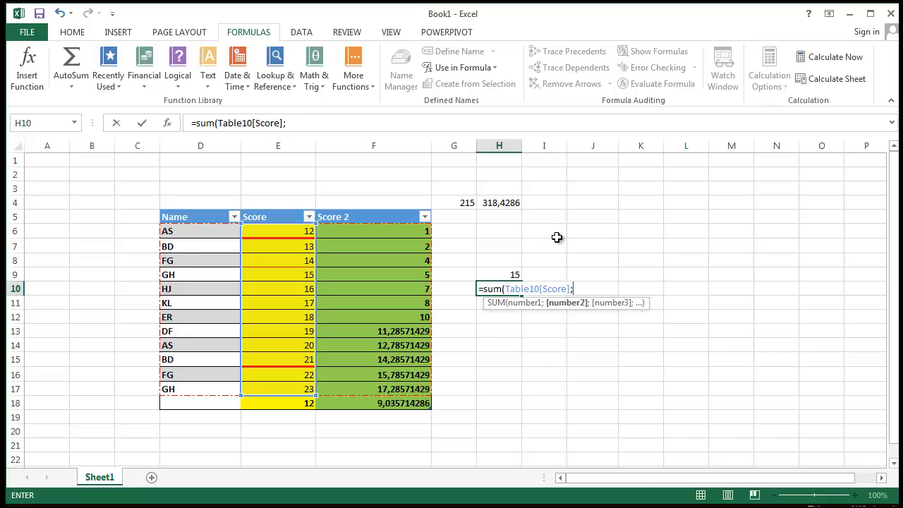
{"action": "left_click", "coordinate": [464, 202]}
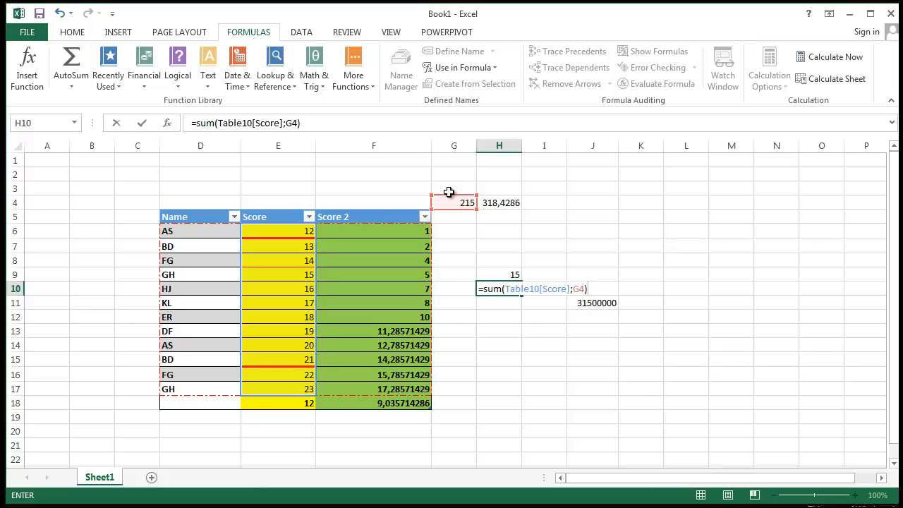
{"action": "key", "text": "Return"}
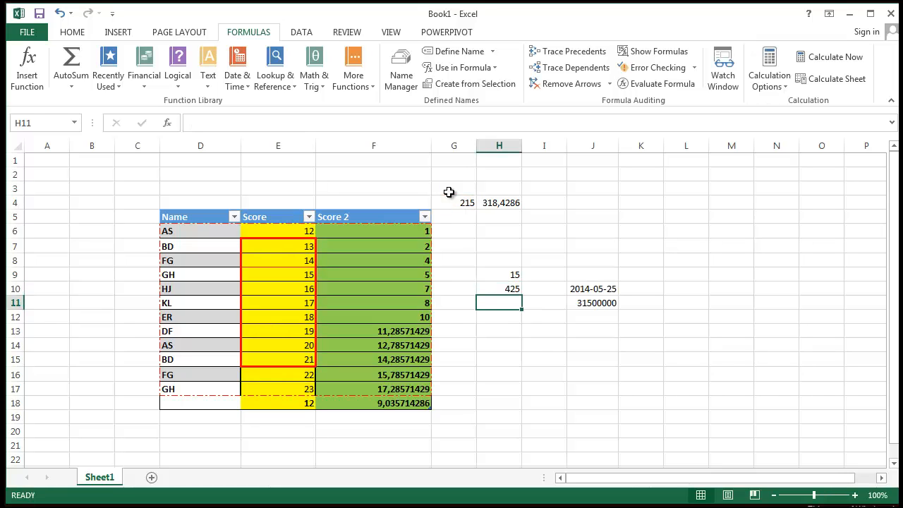
- Review the SUM formula in H10 against the Score column and the formula in G4 that it references
{"action": "left_click", "coordinate": [503, 289]}
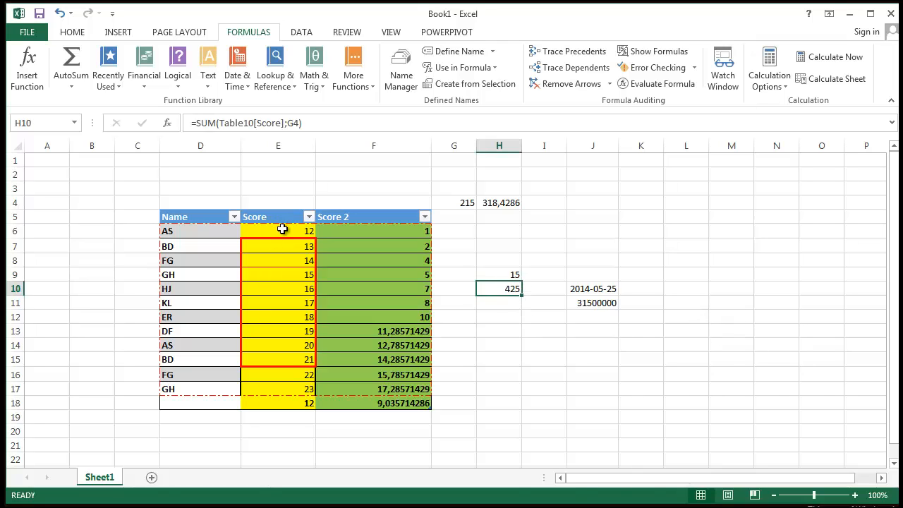
{"action": "left_click_drag", "start_coordinate": [282, 228], "coordinate": [312, 377]}
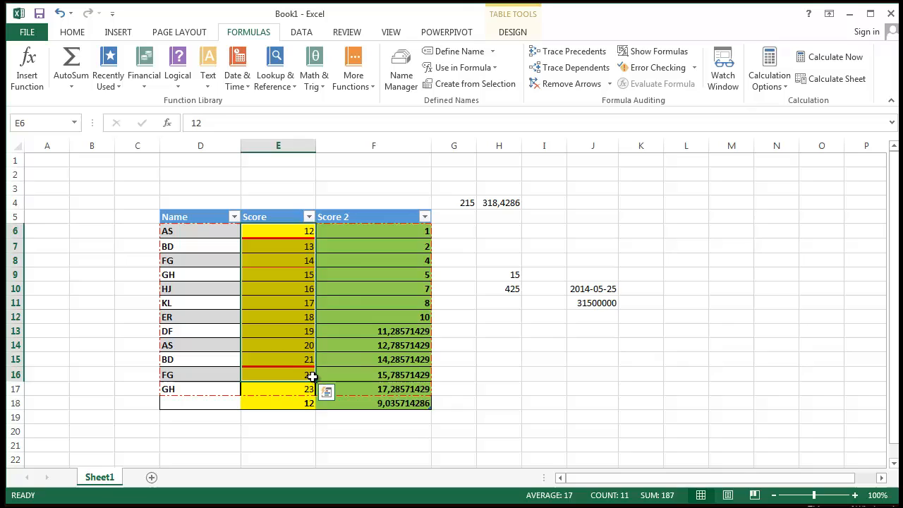
{"action": "left_click", "coordinate": [597, 333]}
{"action": "left_click", "coordinate": [500, 279]}
{"action": "left_click", "coordinate": [456, 203]}
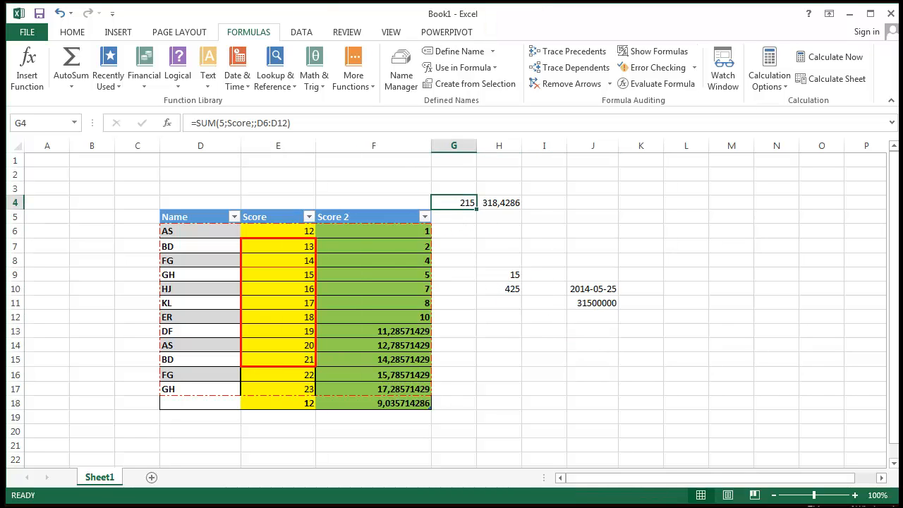
{"action": "left_click", "coordinate": [515, 321]}
{"action": "left_click", "coordinate": [493, 300]}
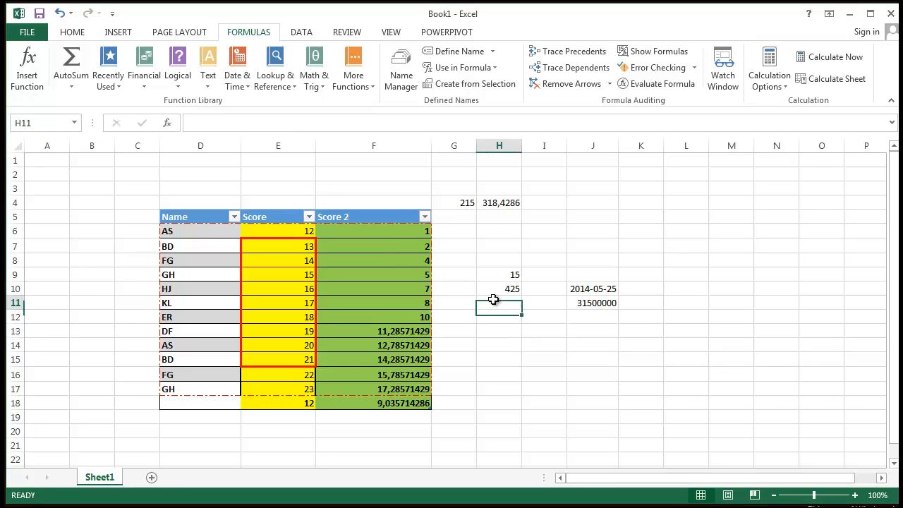
- Enter a MIN formula over the table's Score column in cell H13 and check it
{"action": "left_click", "coordinate": [497, 332]}
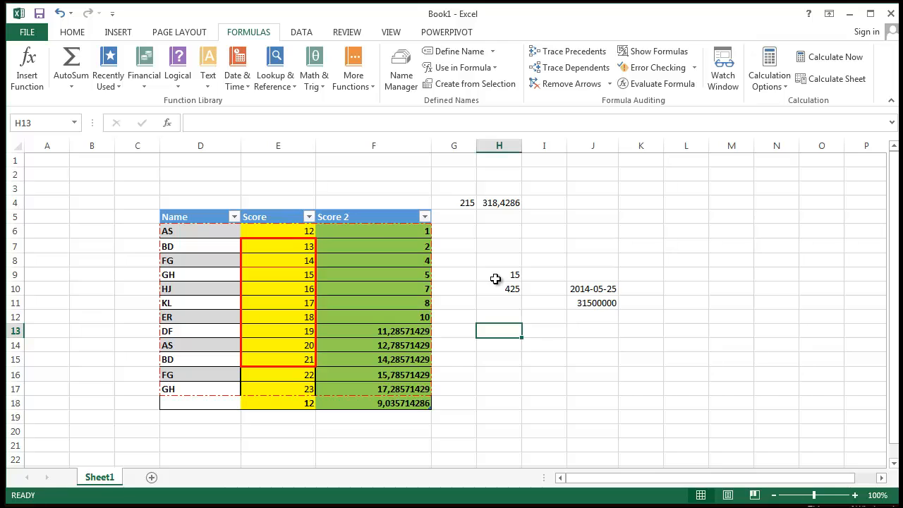
{"action": "type", "text": "="}
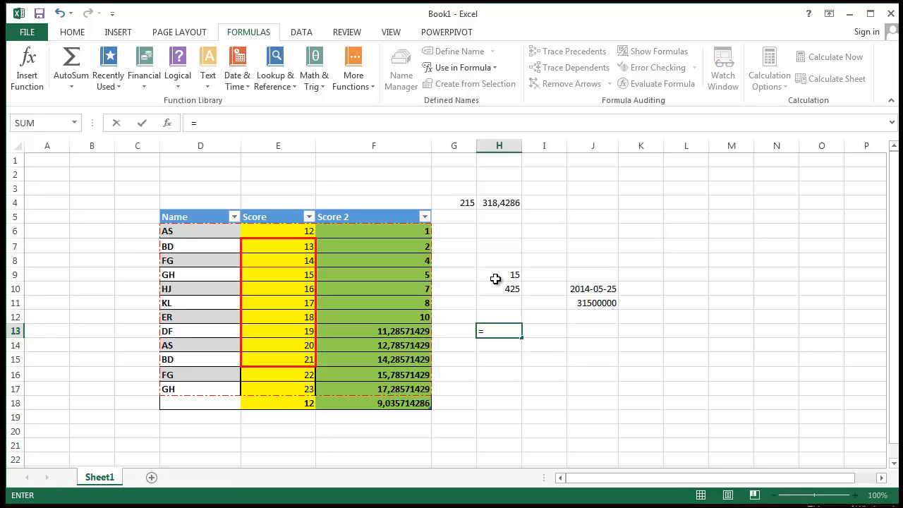
{"action": "type", "text": "min"}
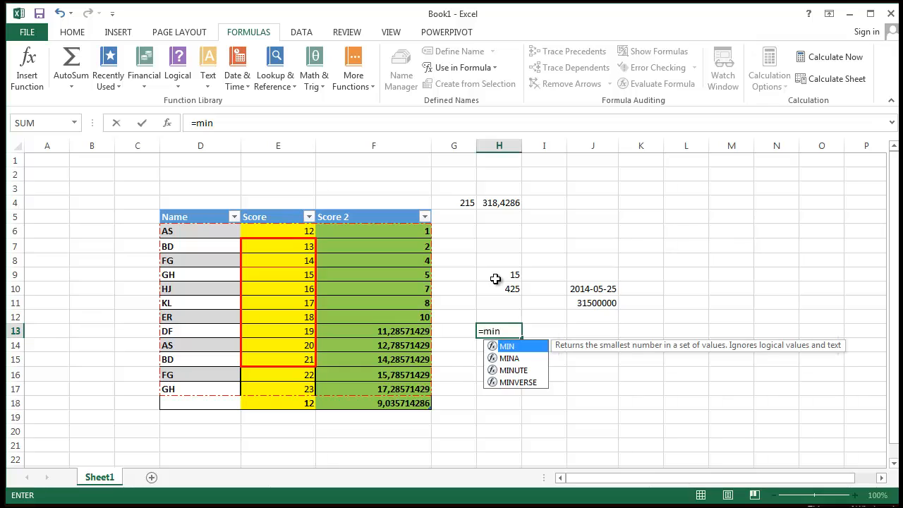
{"action": "type", "text": "("}
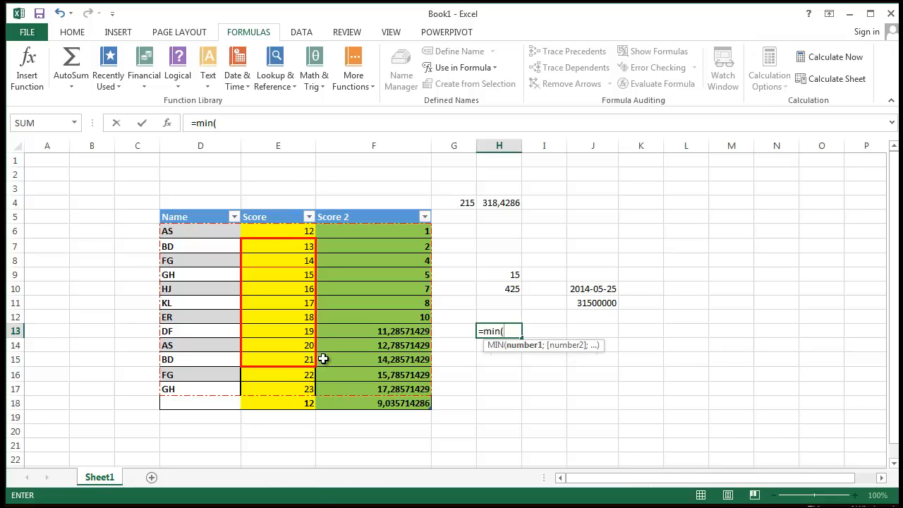
{"action": "left_click_drag", "start_coordinate": [296, 233], "coordinate": [263, 393]}
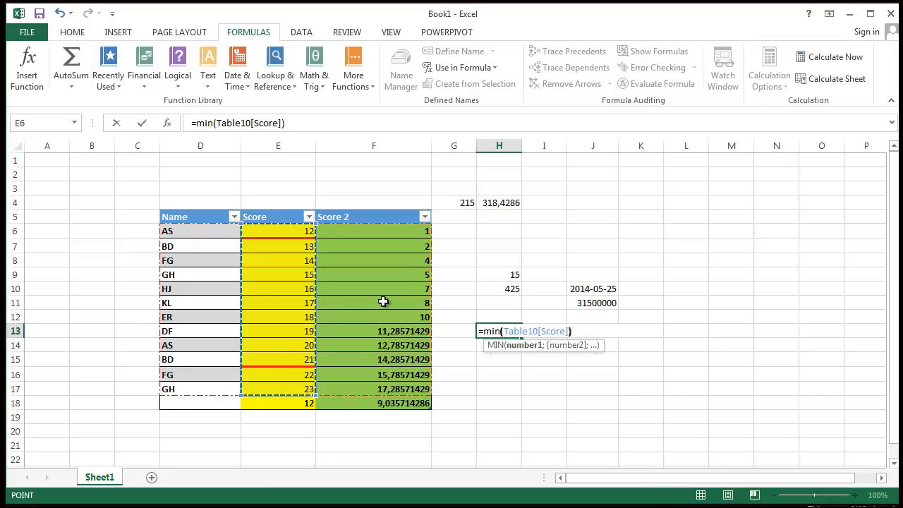
{"action": "key", "text": "Return"}
{"action": "left_click", "coordinate": [500, 333]}
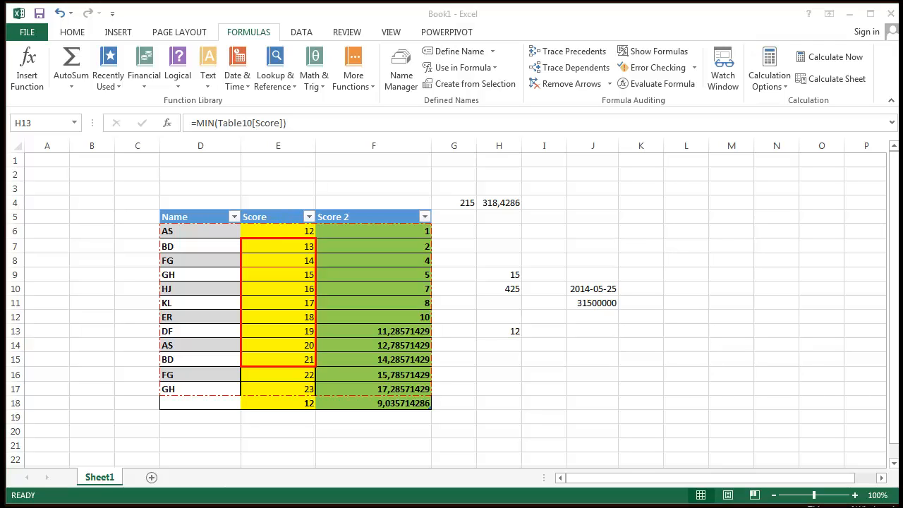
{"action": "left_click", "coordinate": [517, 334]}
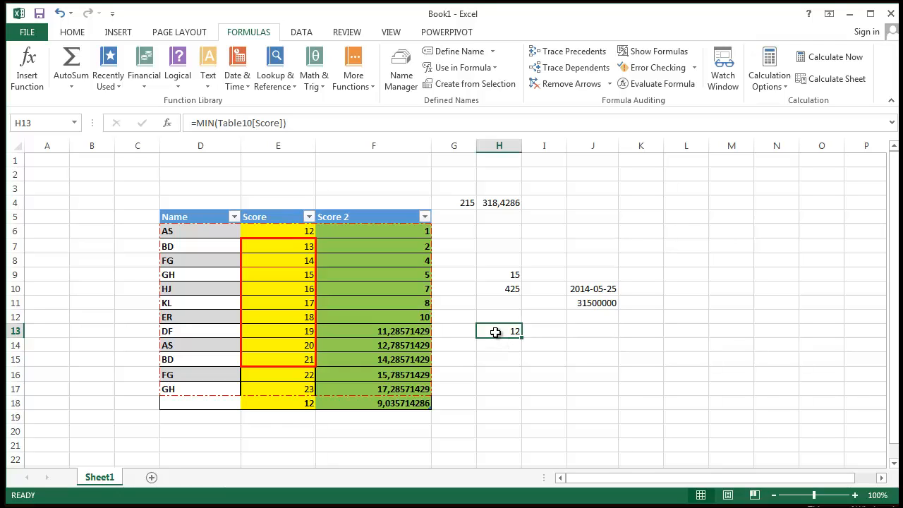
- Enter a MAX formula over the table's Score column in cell H14 and check it
{"action": "left_click", "coordinate": [504, 346]}
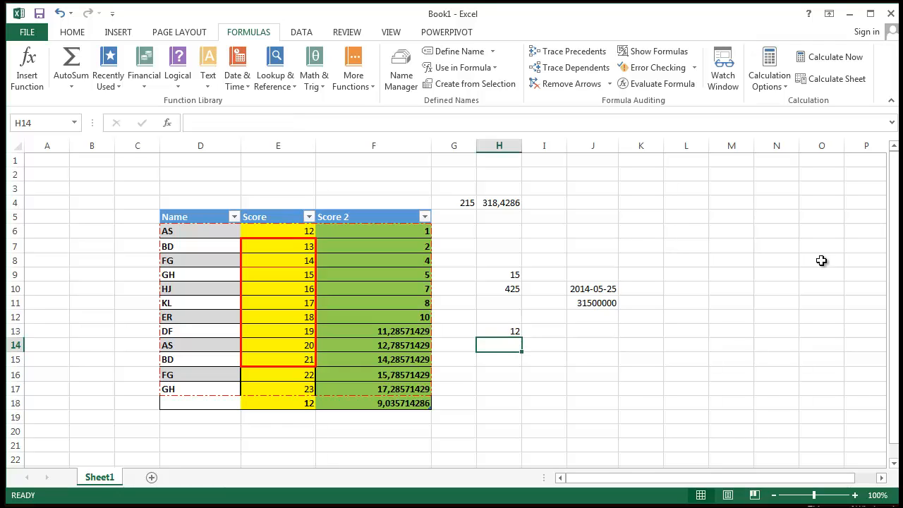
{"action": "type", "text": "=max"}
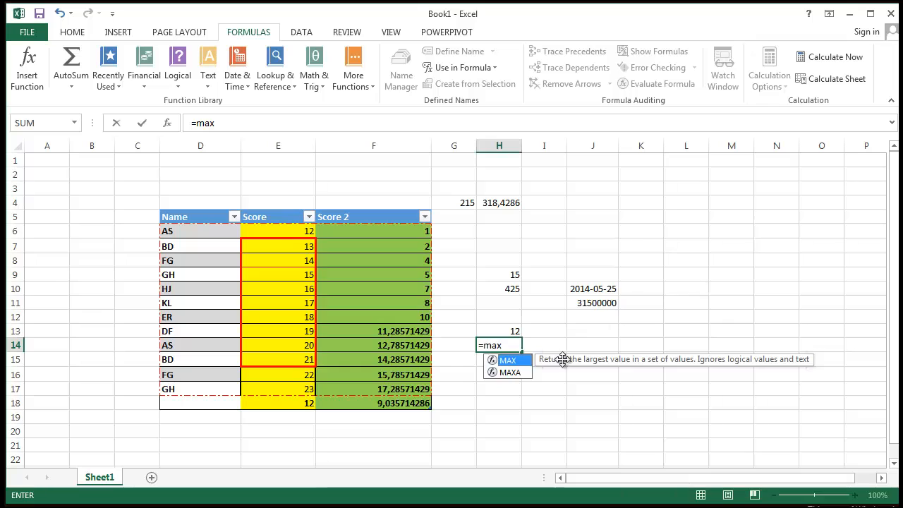
{"action": "left_click", "coordinate": [504, 345]}
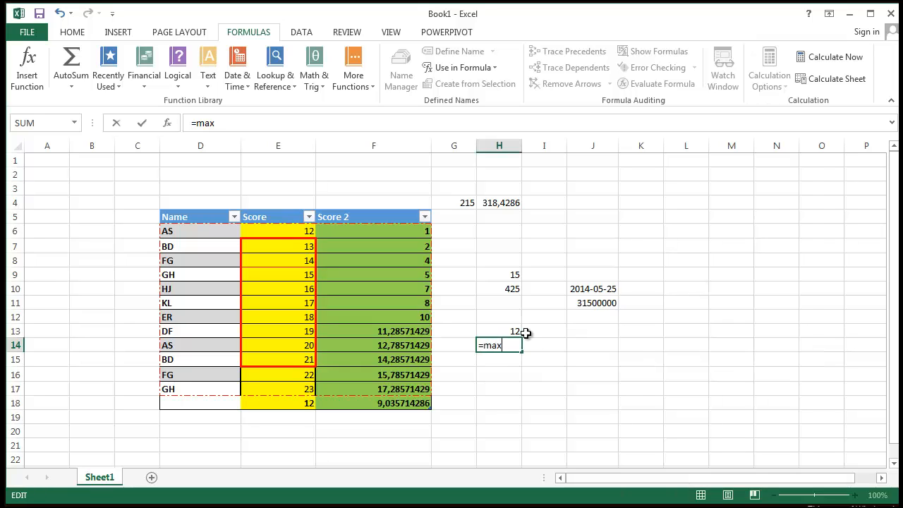
{"action": "type", "text": "("}
{"action": "left_click_drag", "start_coordinate": [269, 233], "coordinate": [275, 391]}
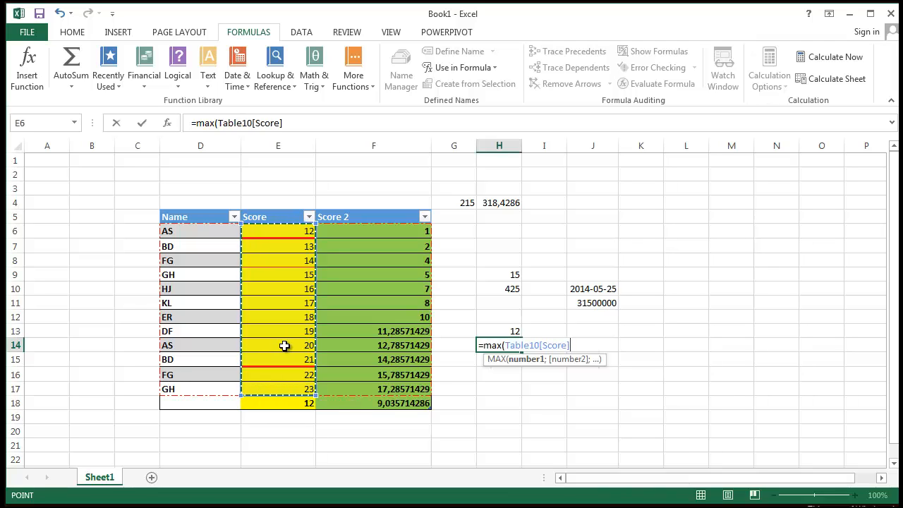
{"action": "type", "text": ")"}
{"action": "key", "text": "Return"}
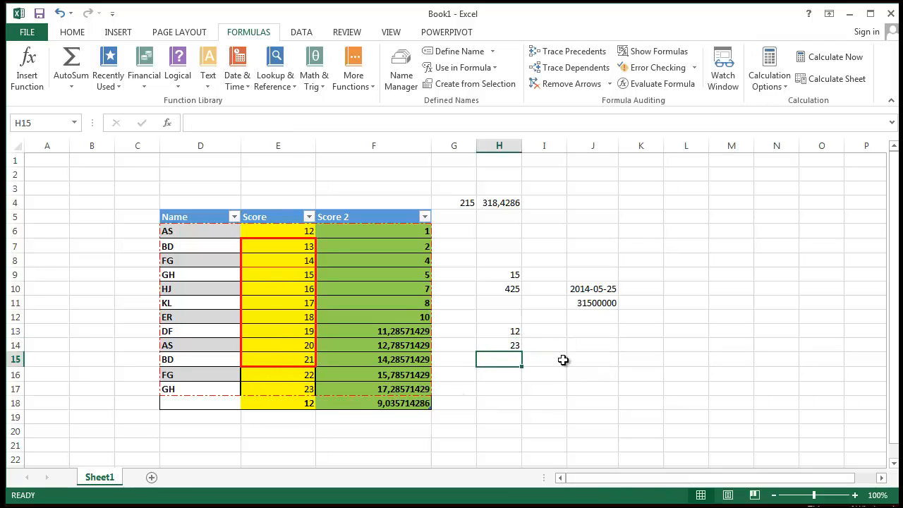
{"action": "left_click", "coordinate": [508, 346]}
{"action": "left_click", "coordinate": [601, 387]}
- Apply a thick box border around the MIN and MAX results in H13:H14 and check both cells
{"action": "left_click_drag", "start_coordinate": [514, 326], "coordinate": [515, 345]}
{"action": "left_click", "coordinate": [51, 32]}
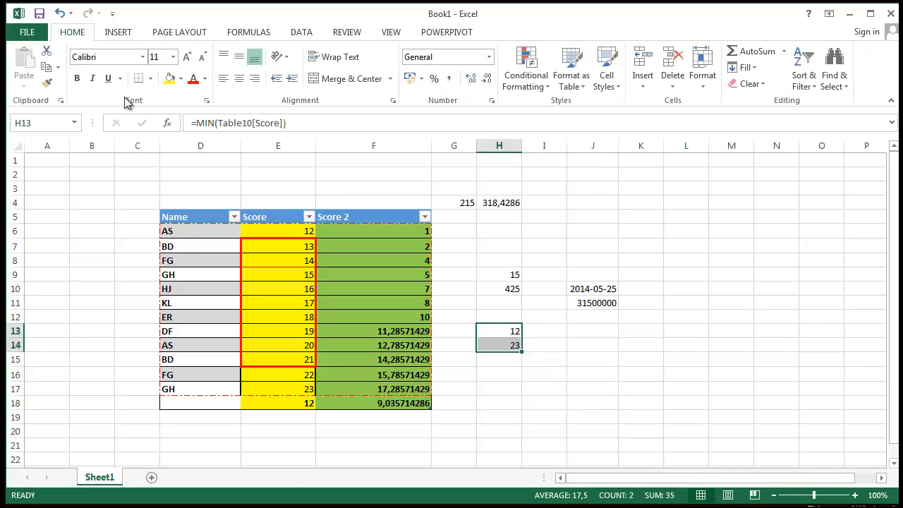
{"action": "left_click", "coordinate": [150, 78]}
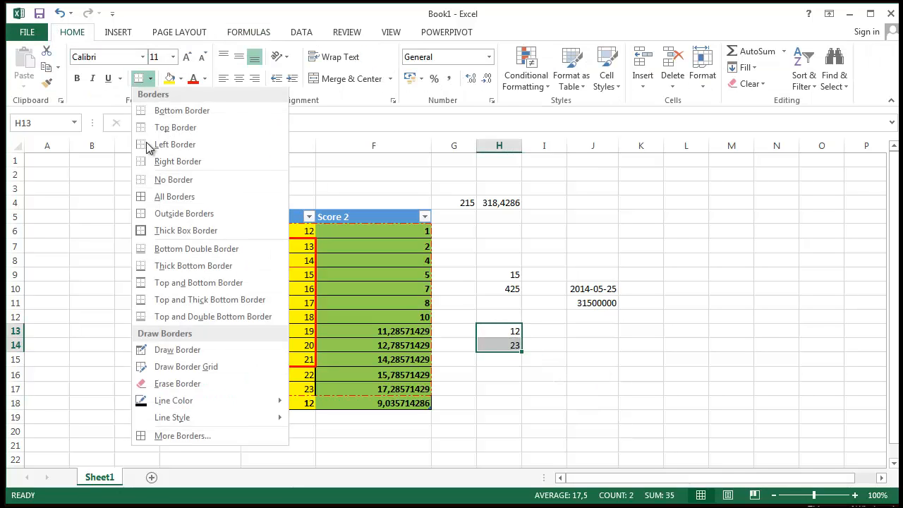
{"action": "left_click", "coordinate": [173, 233]}
{"action": "left_click", "coordinate": [639, 460]}
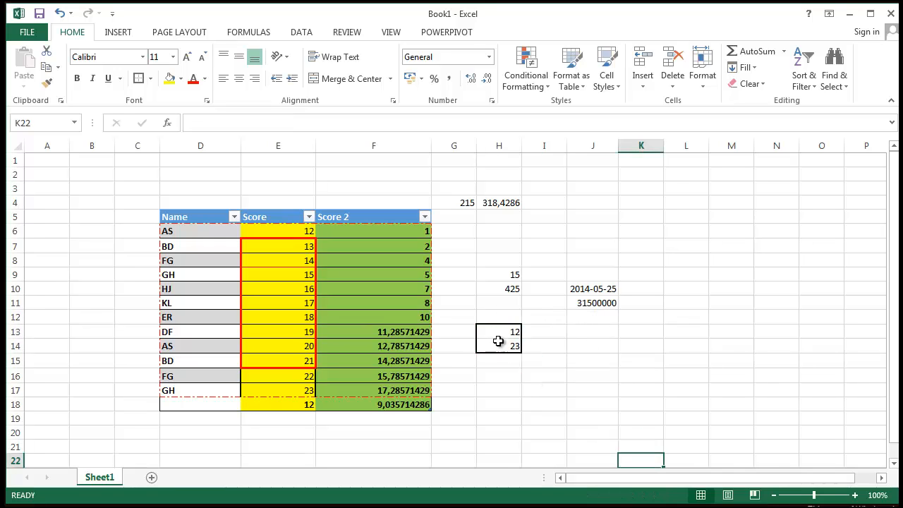
{"action": "left_click", "coordinate": [508, 333]}
{"action": "left_click", "coordinate": [511, 346]}
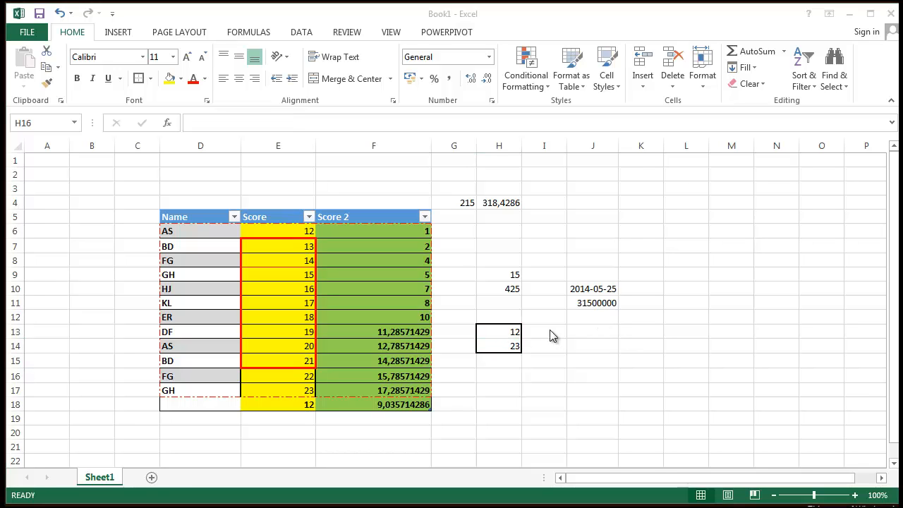
- Review the MIN and MAX formulas in the outlined cells H13 and H14
{"action": "left_click", "coordinate": [522, 377]}
{"action": "left_click", "coordinate": [509, 331]}
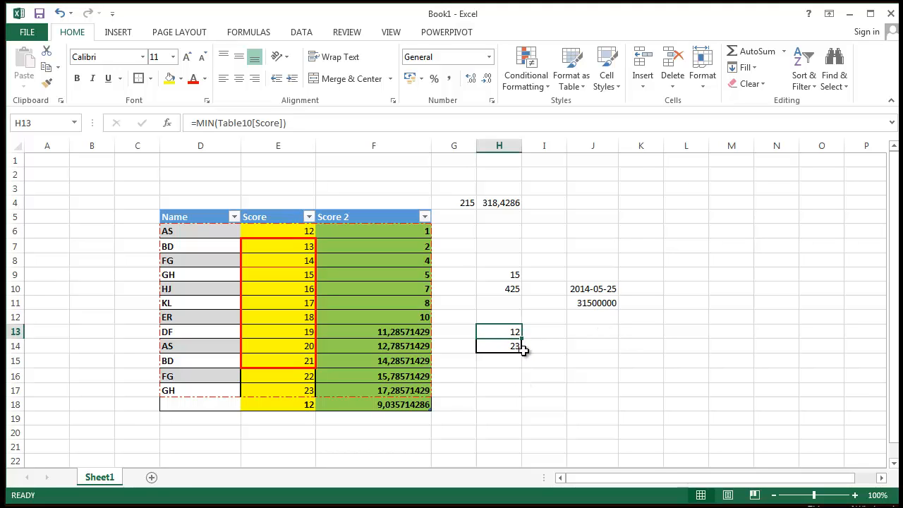
{"action": "left_click", "coordinate": [555, 346]}
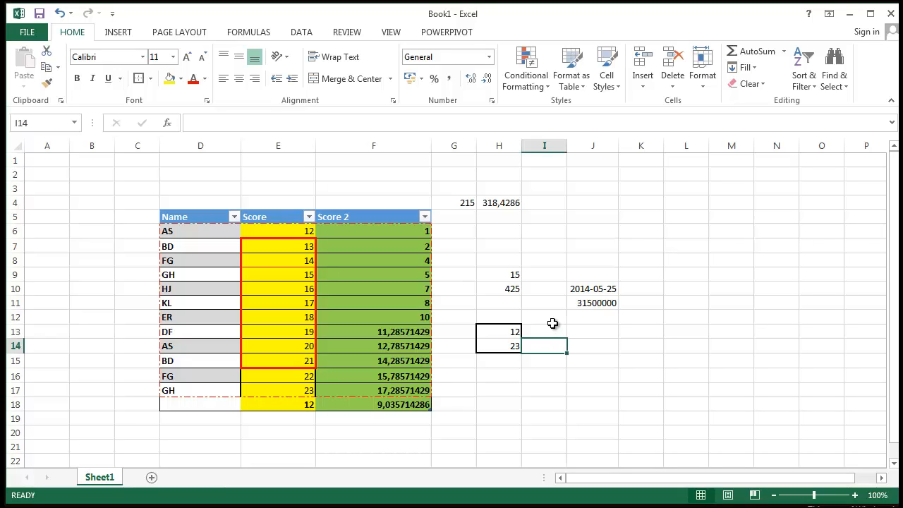
{"action": "left_click", "coordinate": [551, 321]}
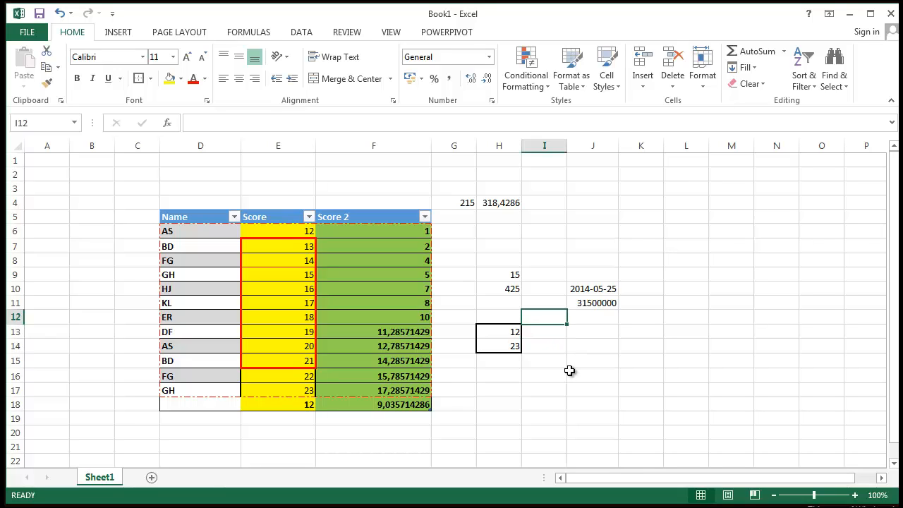
{"action": "left_click", "coordinate": [508, 377]}
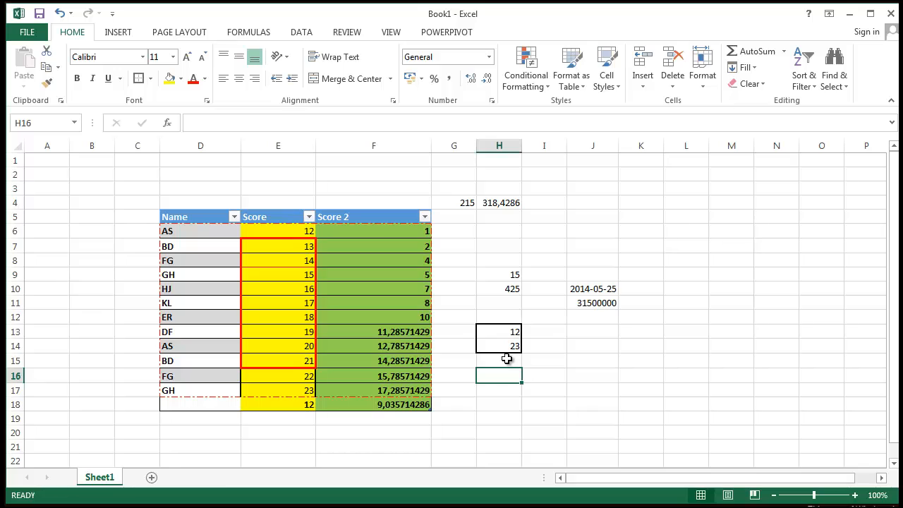
{"action": "left_click", "coordinate": [540, 364]}
{"action": "left_click", "coordinate": [494, 345]}
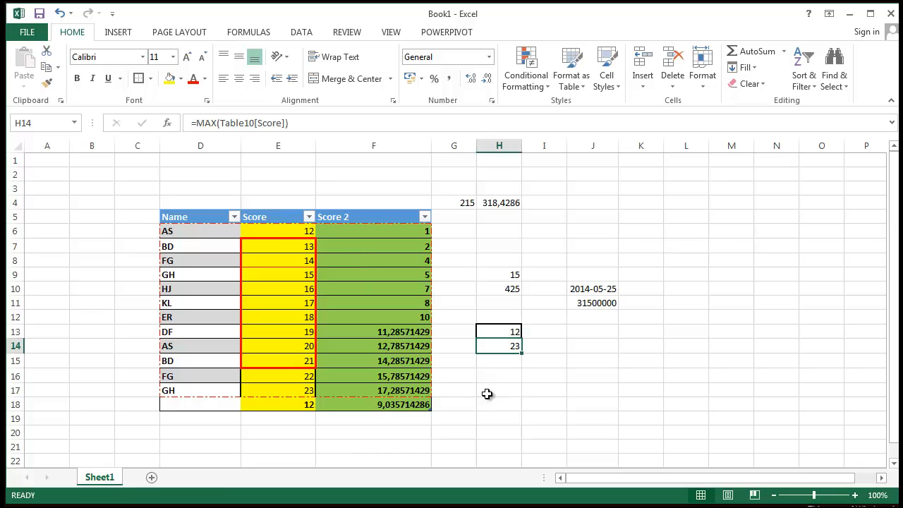
{"action": "left_click", "coordinate": [514, 404]}
{"action": "left_click", "coordinate": [494, 346]}
{"action": "left_click", "coordinate": [27, 32]}
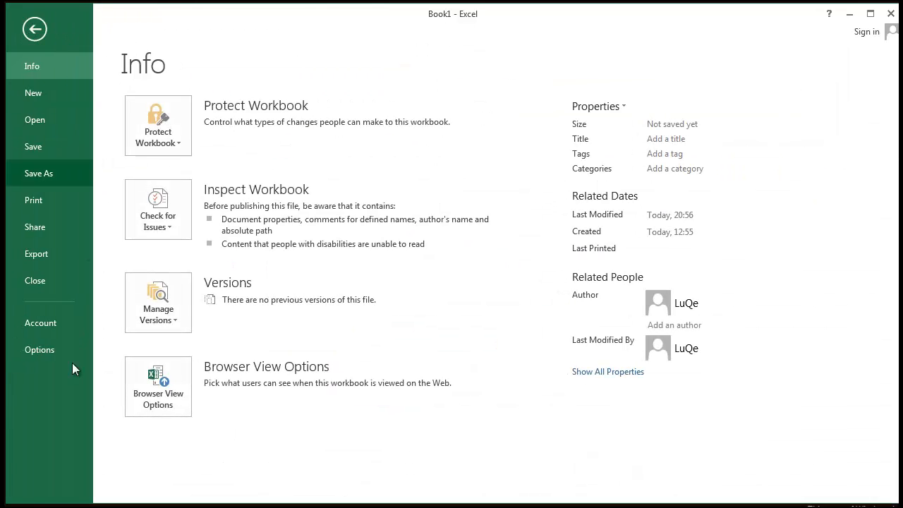
{"action": "left_click", "coordinate": [47, 350]}
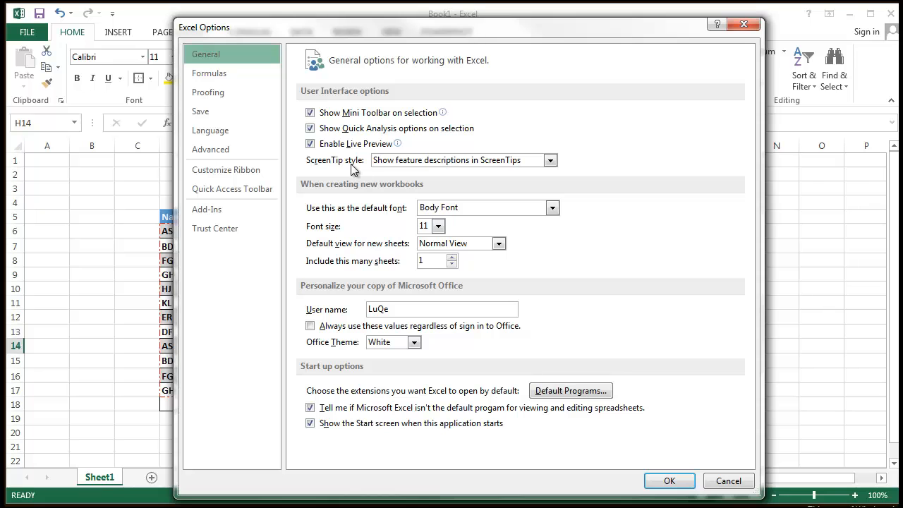
{"action": "left_click", "coordinate": [760, 24]}
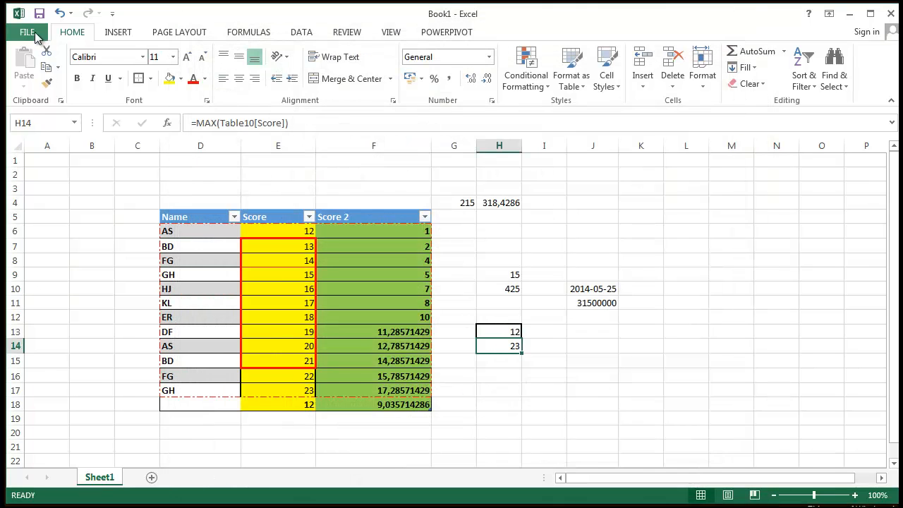
- Examine the formula options for the workbook, trying Manual calculation and returning it to Automatic
{"action": "left_click", "coordinate": [27, 31]}
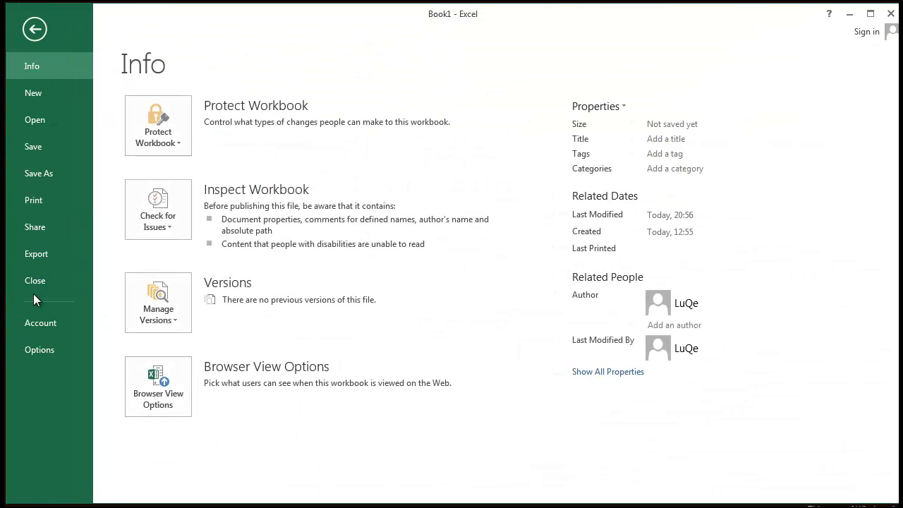
{"action": "left_click", "coordinate": [49, 353]}
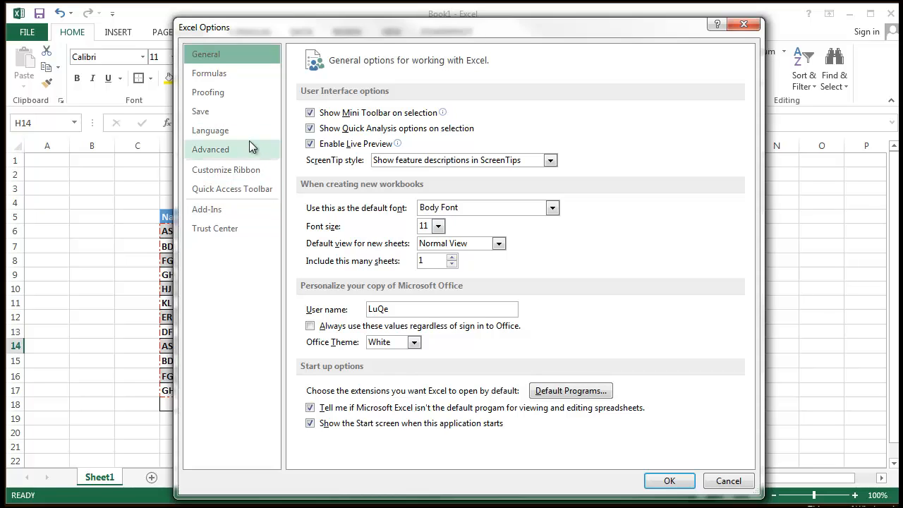
{"action": "left_click", "coordinate": [267, 75]}
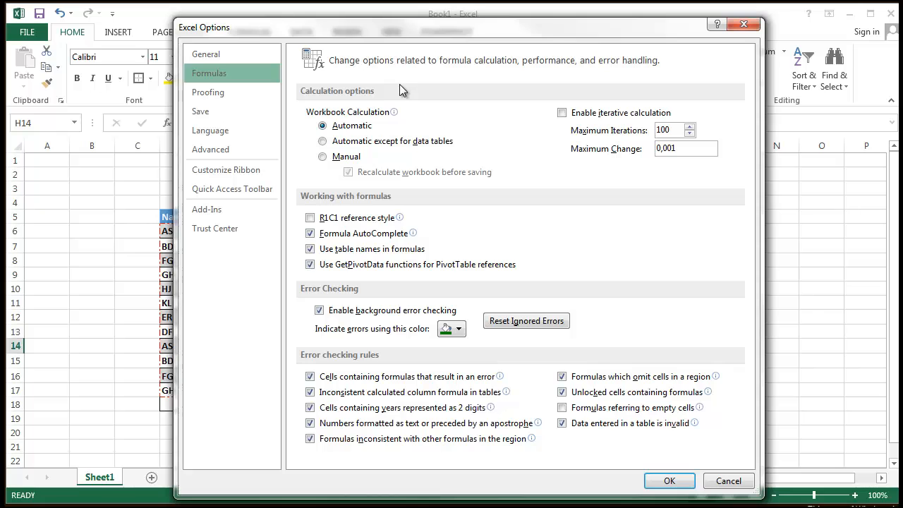
{"action": "mouse_move", "coordinate": [346, 116]}
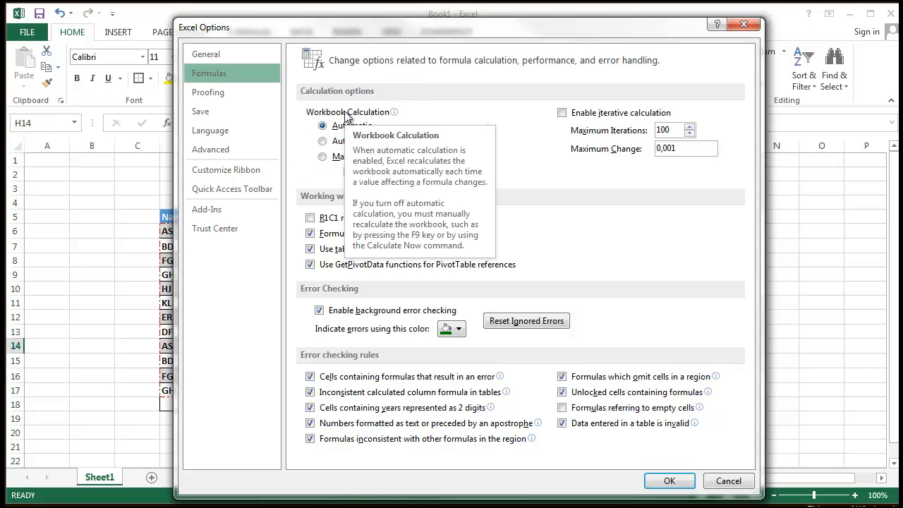
{"action": "left_click", "coordinate": [323, 157]}
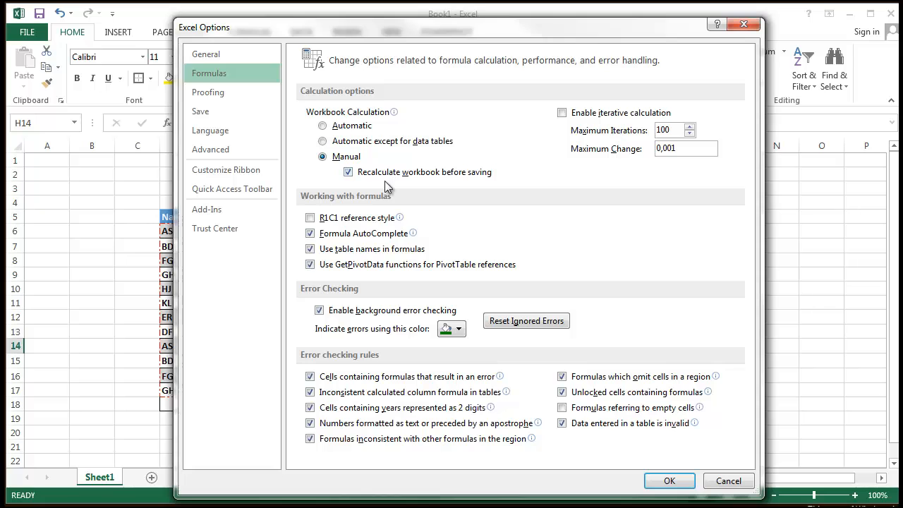
{"action": "left_click", "coordinate": [368, 125]}
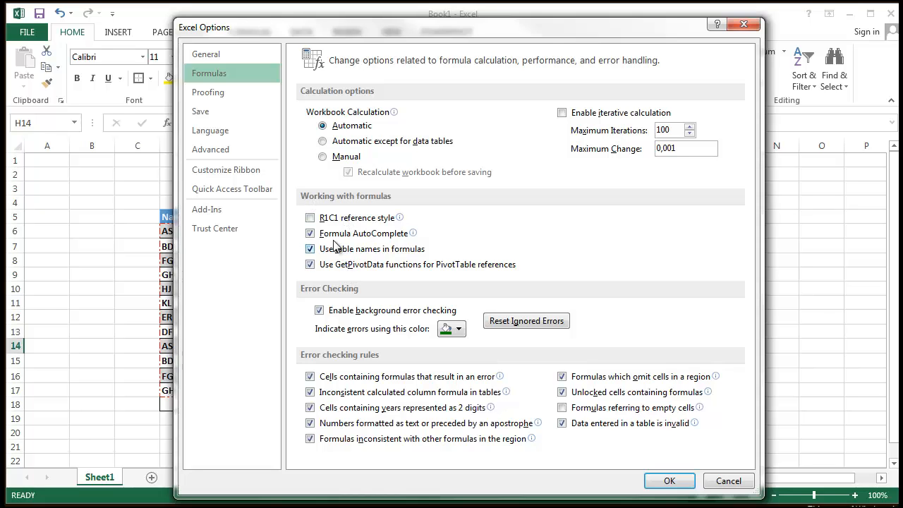
{"action": "mouse_move", "coordinate": [384, 242]}
{"action": "left_click", "coordinate": [679, 480]}
- Review the SUM formula in G4 and the ranges it references
{"action": "left_click", "coordinate": [719, 264]}
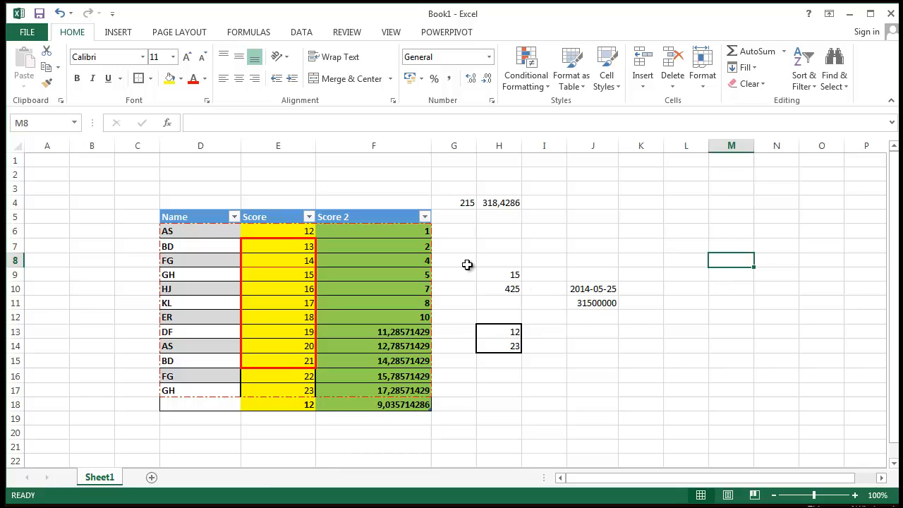
{"action": "left_click", "coordinate": [463, 202]}
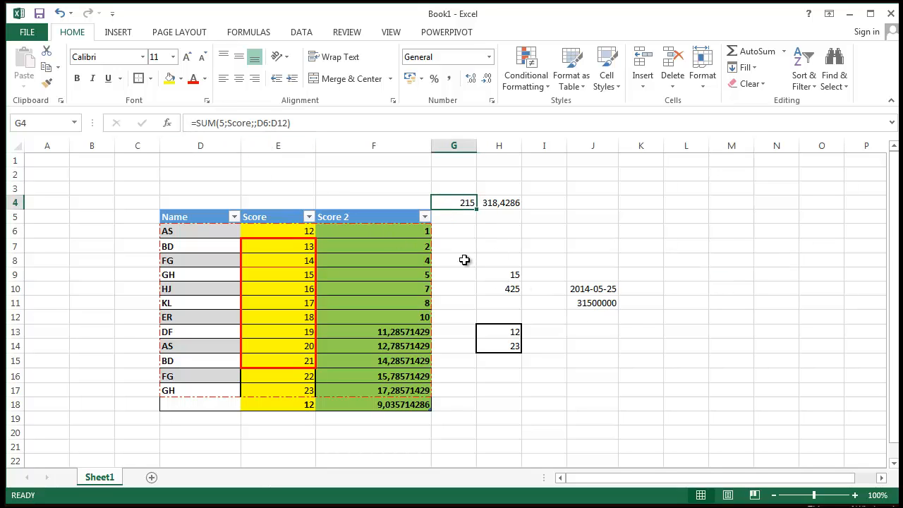
{"action": "left_click", "coordinate": [487, 272]}
{"action": "left_click", "coordinate": [451, 208]}
{"action": "left_click", "coordinate": [285, 123]}
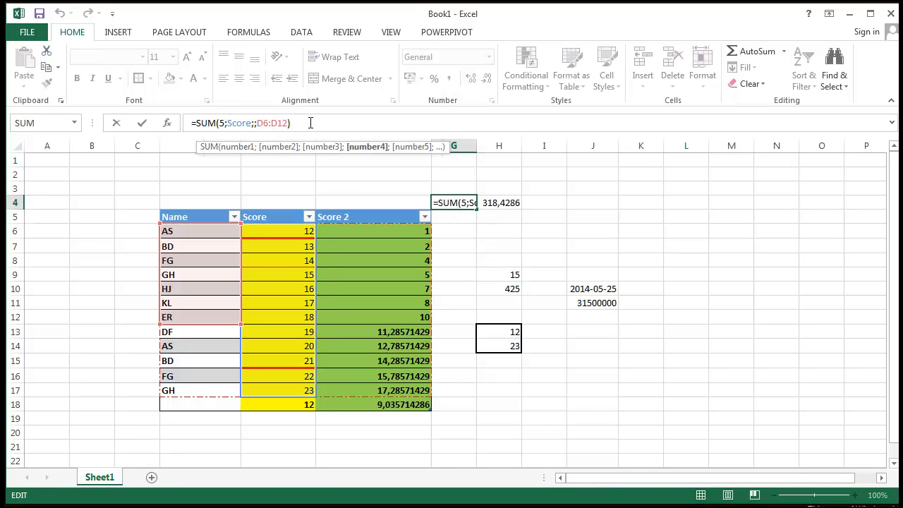
{"action": "left_click", "coordinate": [311, 123]}
{"action": "key", "text": "Return"}
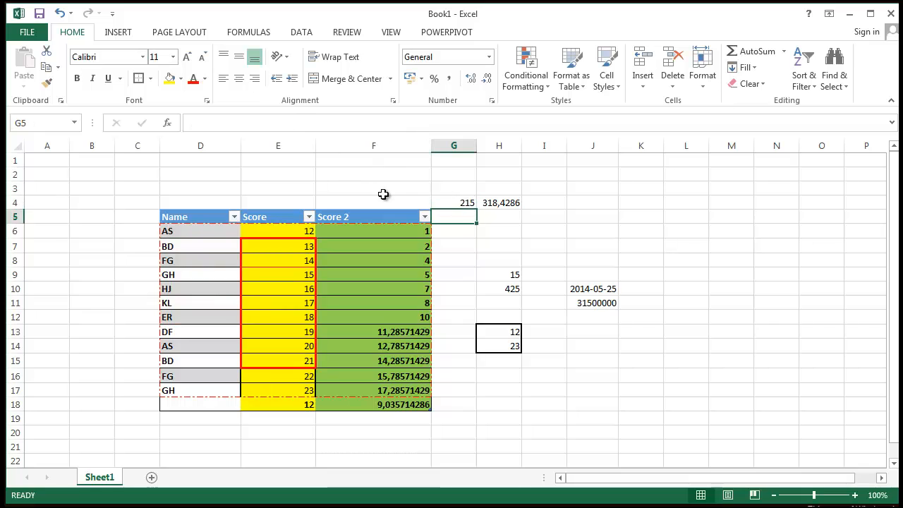
{"action": "left_click", "coordinate": [468, 203]}
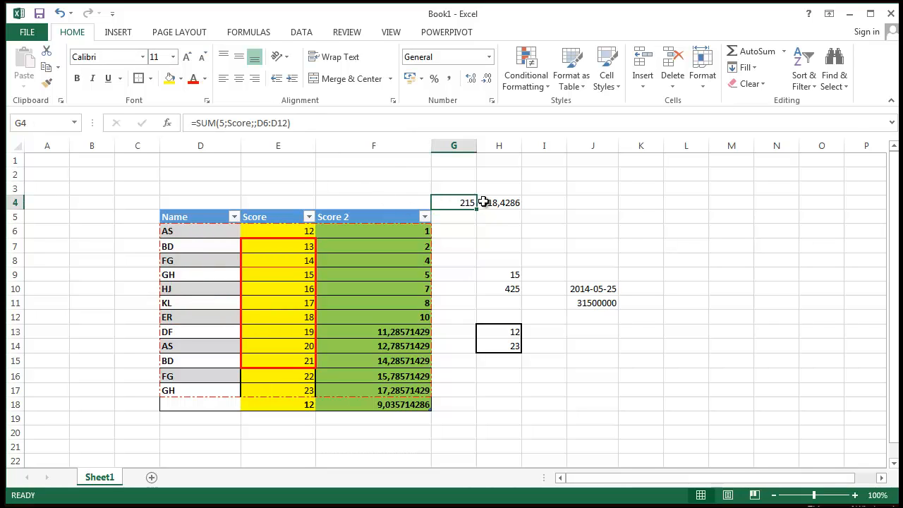
{"action": "left_click", "coordinate": [288, 124]}
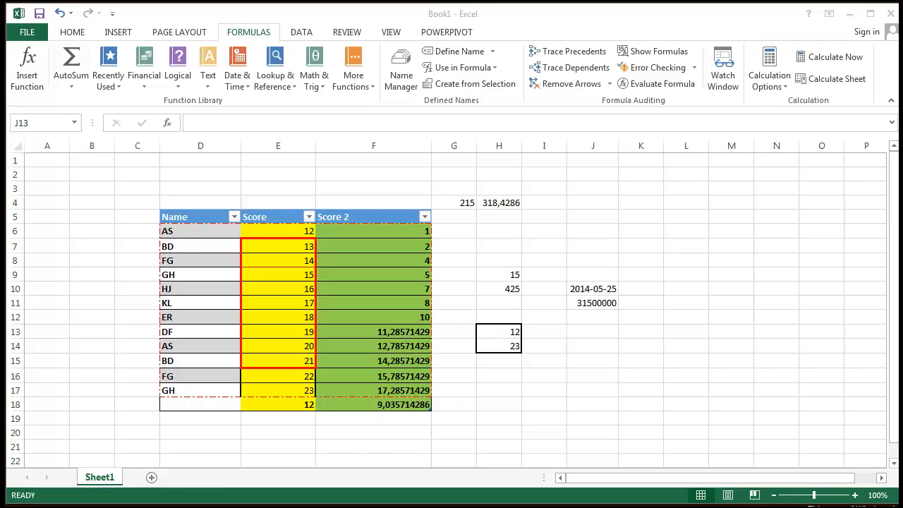
- Enter the formula =5+3*20+25/5 in cell J13 and check it
{"action": "left_click", "coordinate": [614, 378]}
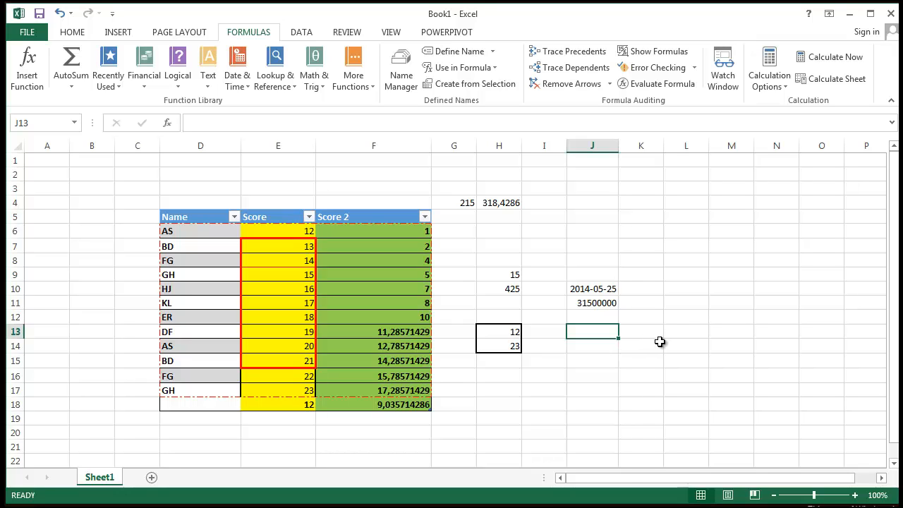
{"action": "left_click", "coordinate": [589, 357]}
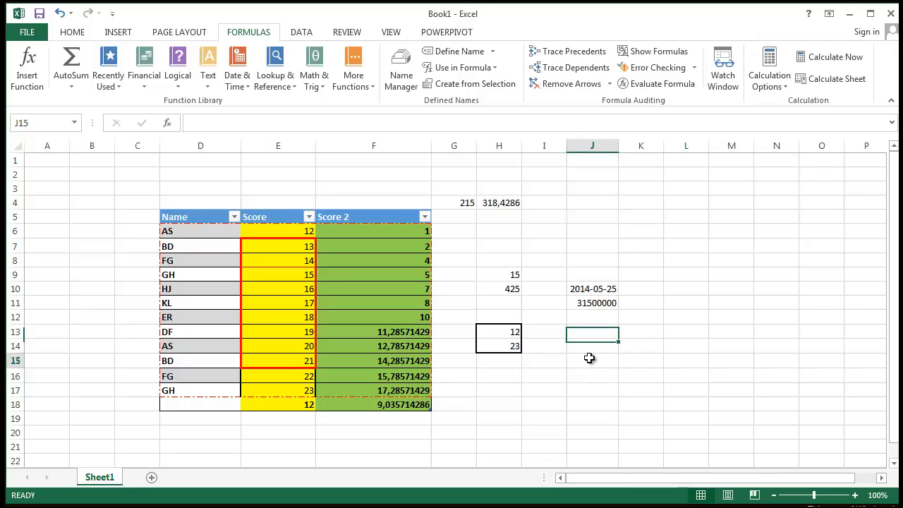
{"action": "key", "text": "Up"}
{"action": "key", "text": "Up"}
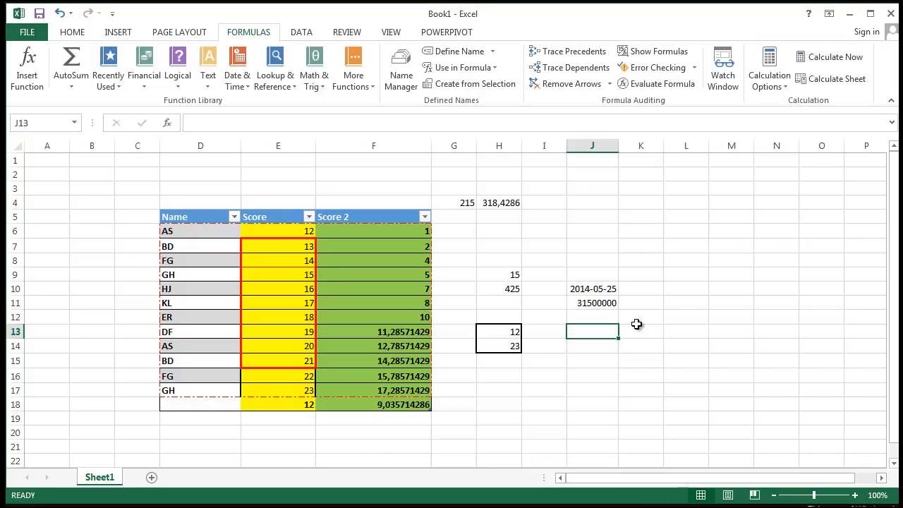
{"action": "type", "text": "=5+3"}
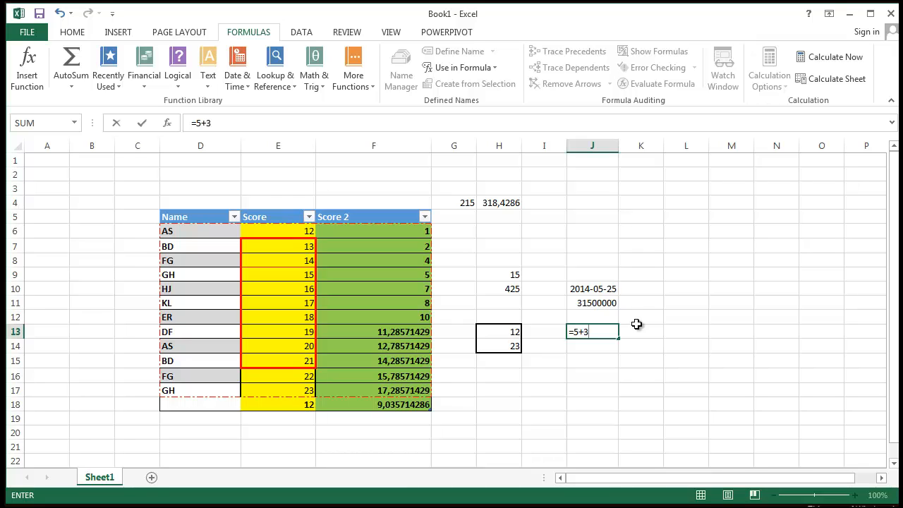
{"action": "type", "text": "*20+25"}
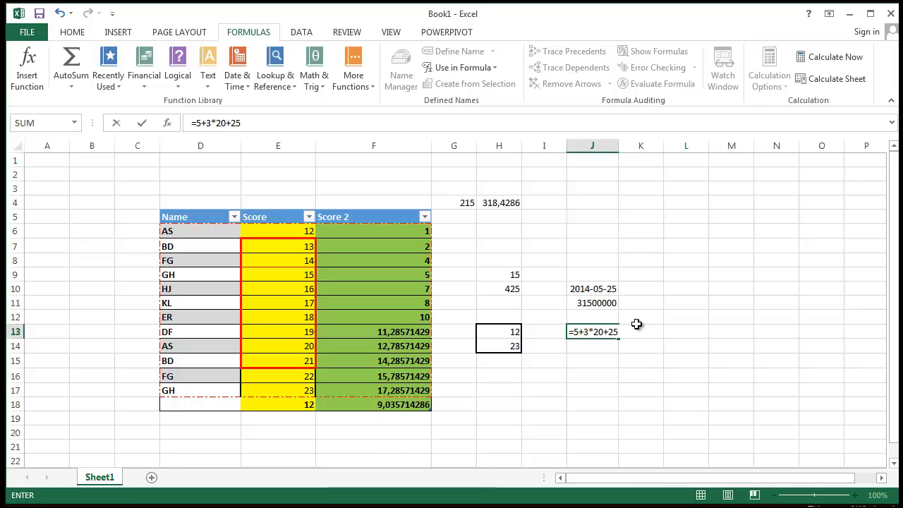
{"action": "type", "text": "/5"}
{"action": "key", "text": "Return"}
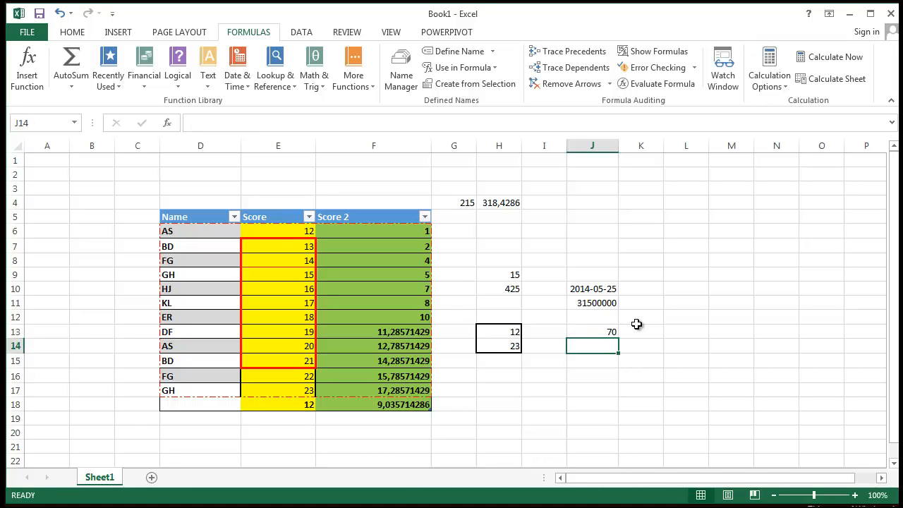
{"action": "left_click", "coordinate": [593, 330]}
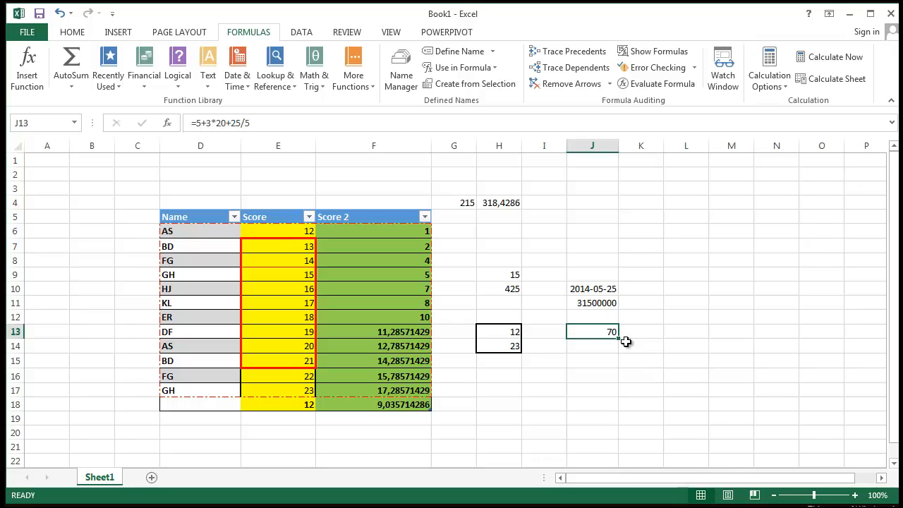
- Enter the formula =(7+5)*20+25/5 in cell J14
{"action": "left_click", "coordinate": [590, 348]}
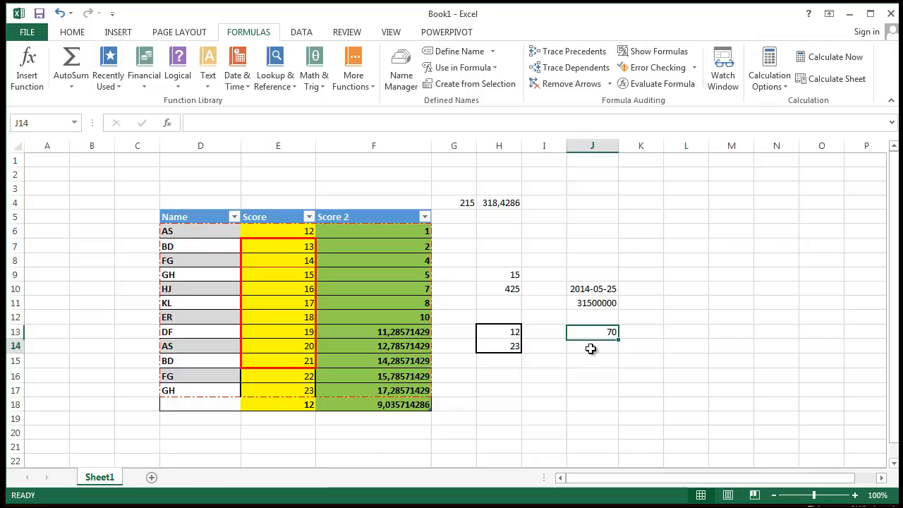
{"action": "type", "text": "="}
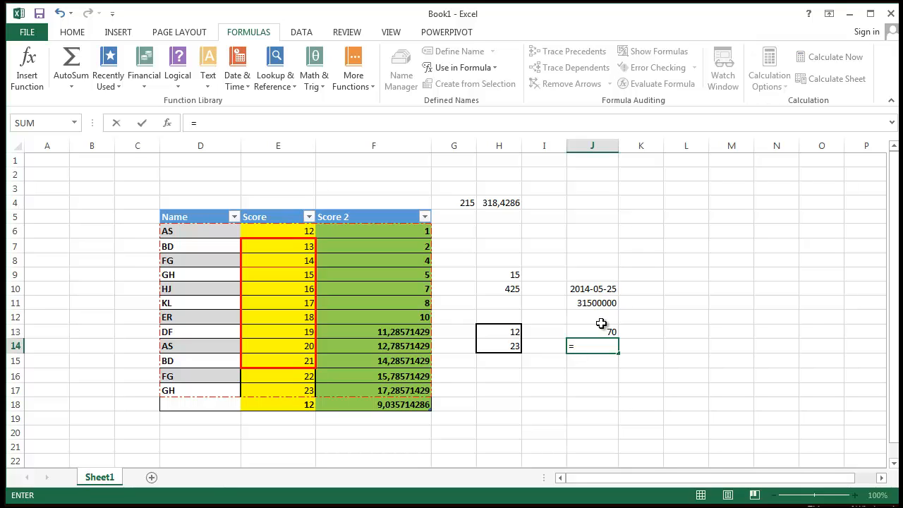
{"action": "type", "text": "("}
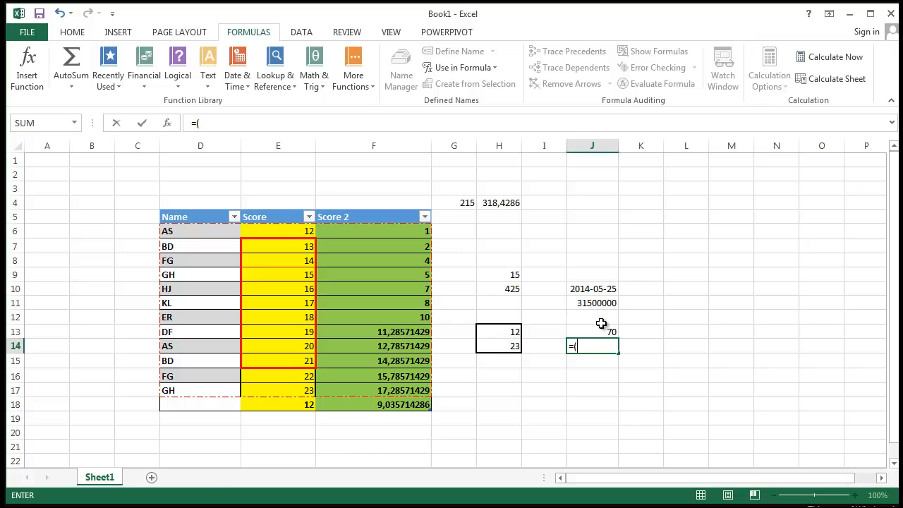
{"action": "type", "text": "7+5"}
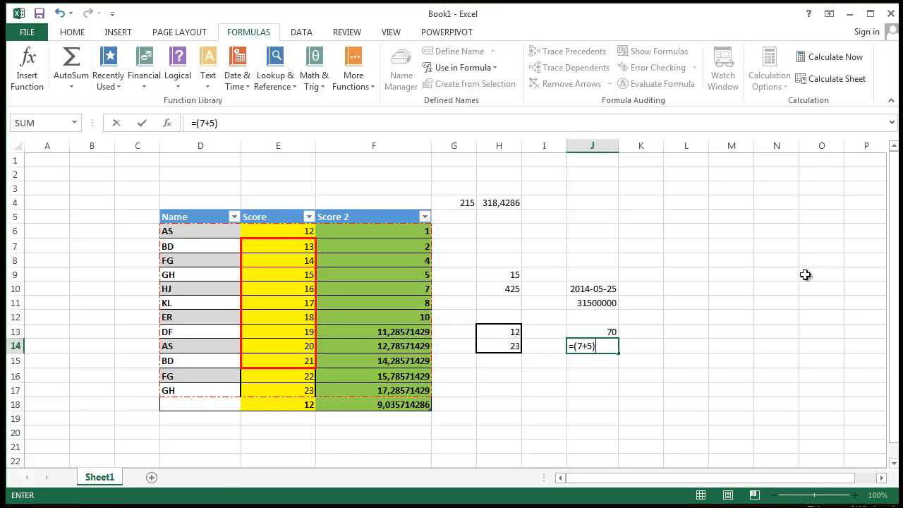
{"action": "type", "text": "*20+25/5"}
{"action": "key", "text": "Return"}
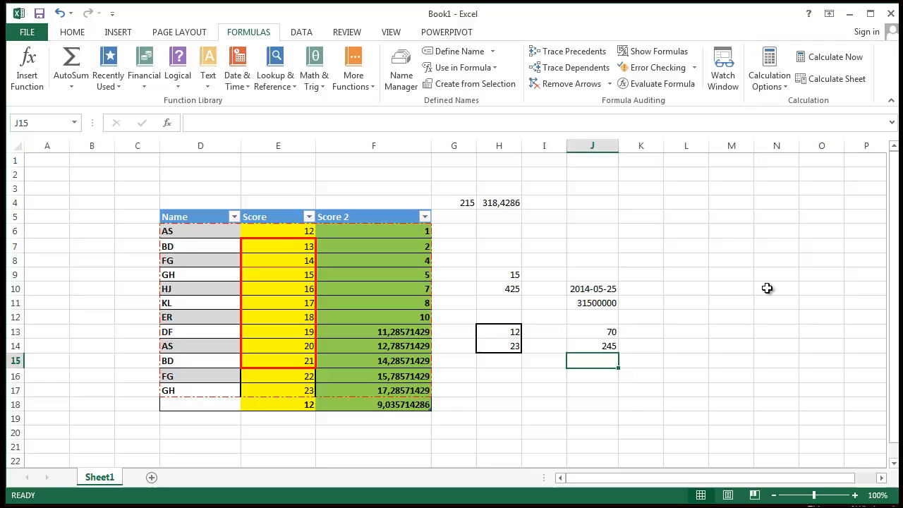
- Change the bracketed addition in J14 so the formula reads =(3+5)*20+25/5
{"action": "left_click", "coordinate": [610, 332]}
{"action": "left_click", "coordinate": [605, 346]}
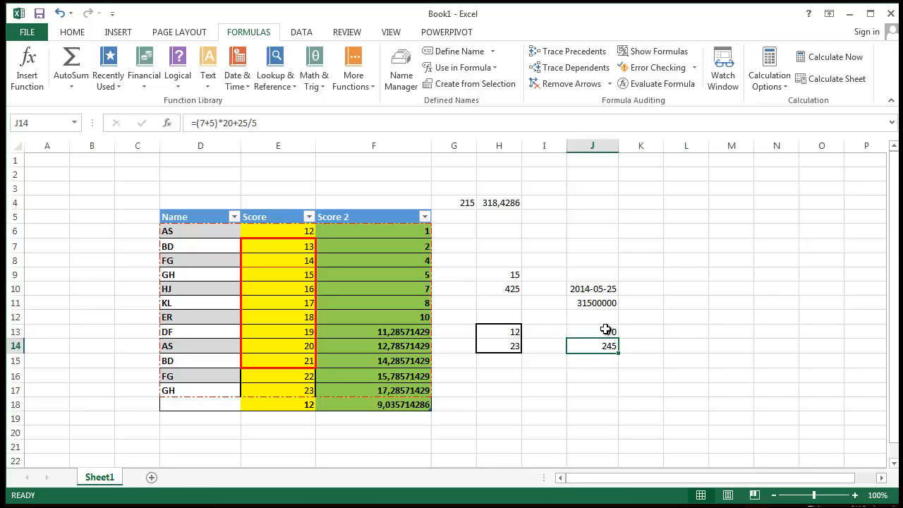
{"action": "left_click", "coordinate": [605, 329]}
{"action": "left_click", "coordinate": [607, 346]}
{"action": "left_click_drag", "start_coordinate": [216, 124], "coordinate": [200, 123]}
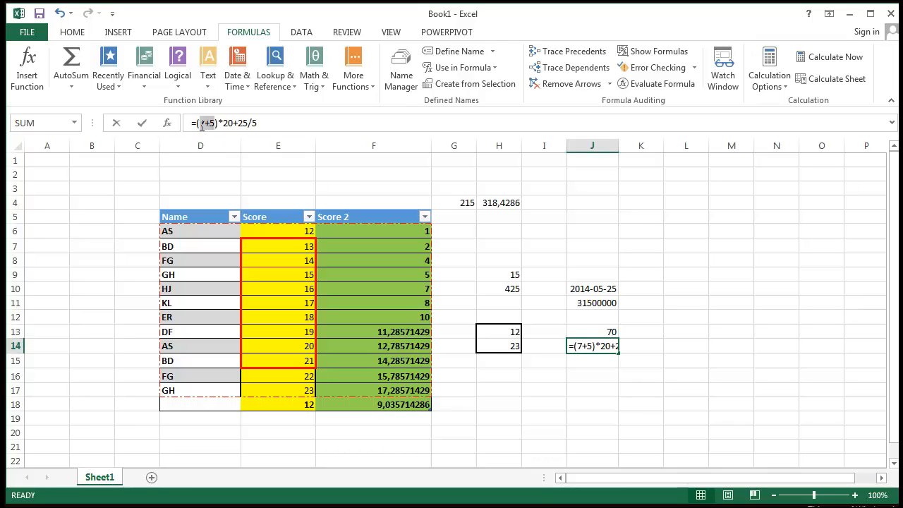
{"action": "type", "text": "3+5"}
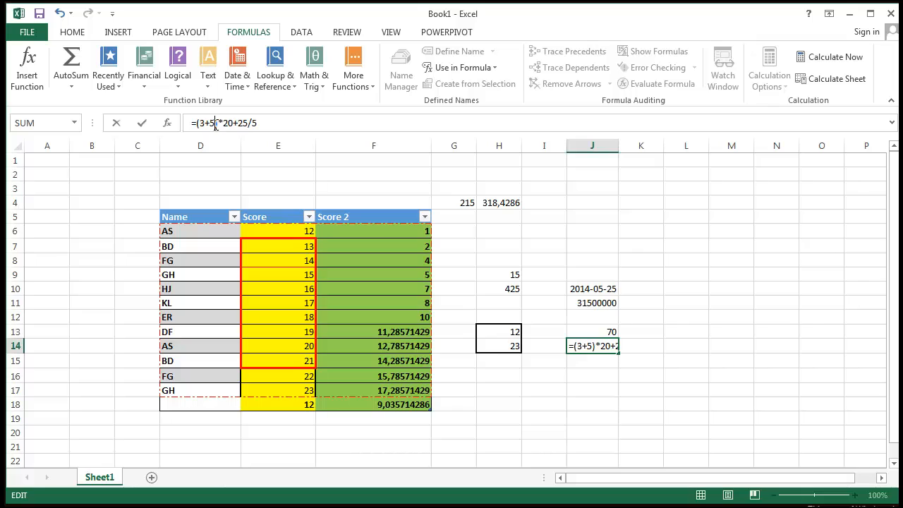
{"action": "key", "text": "Return"}
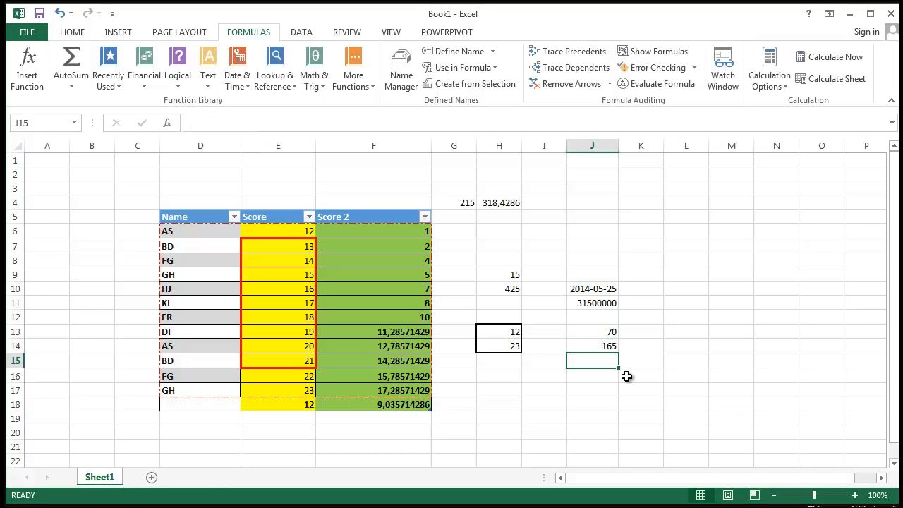
- Review the order of operations in the J14 formula, from the bracketed addition to the multiplication
{"action": "left_click", "coordinate": [621, 347]}
{"action": "left_click", "coordinate": [613, 348]}
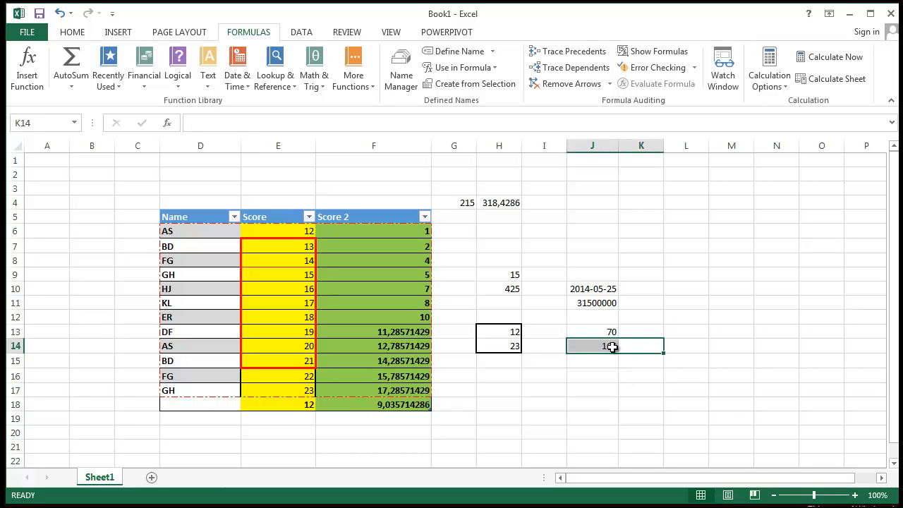
{"action": "left_click_drag", "start_coordinate": [199, 123], "coordinate": [238, 124]}
{"action": "left_click", "coordinate": [212, 125]}
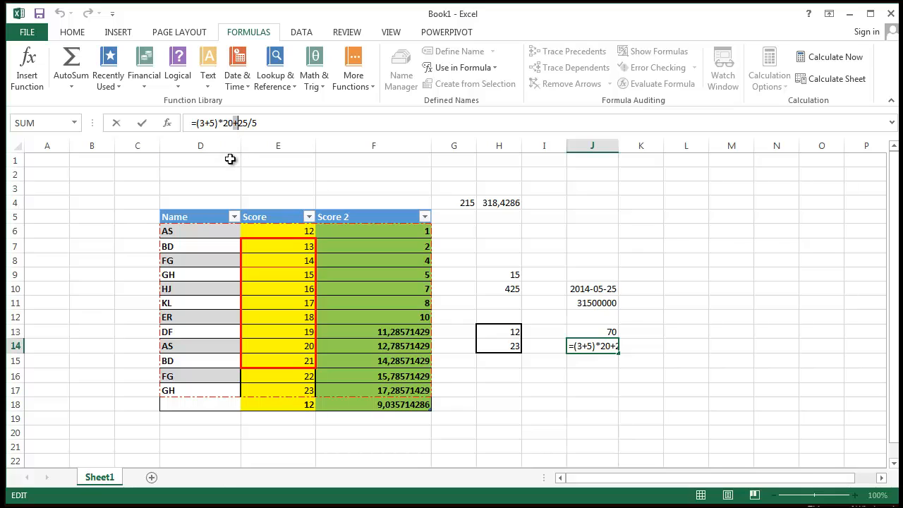
{"action": "left_click", "coordinate": [217, 121]}
{"action": "left_click", "coordinate": [598, 362]}
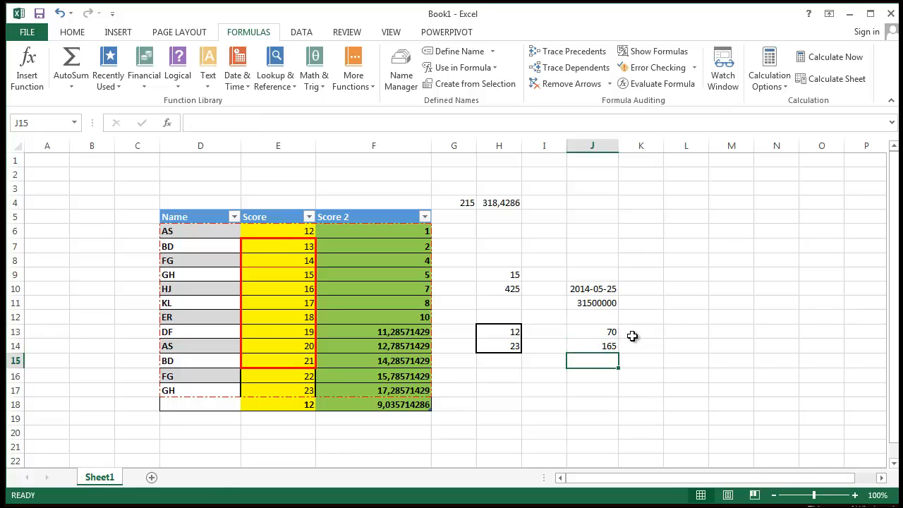
{"action": "type", "text": "="}
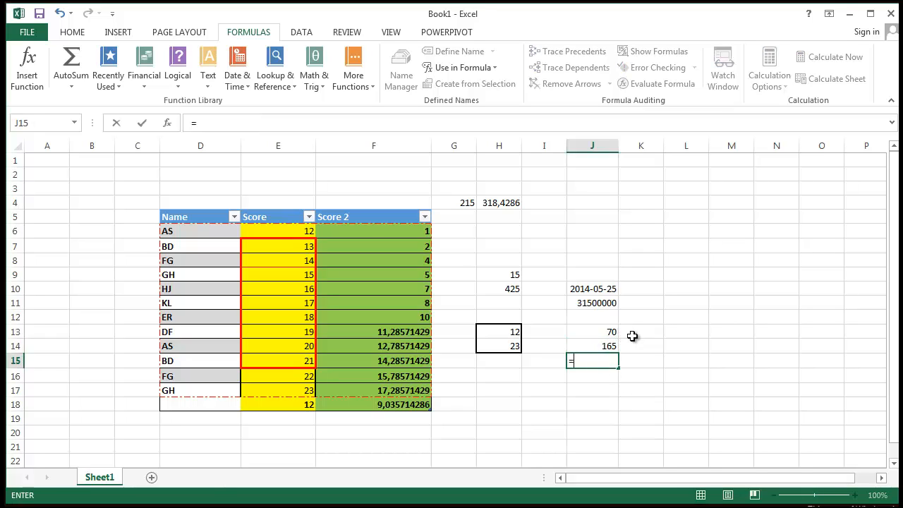
{"action": "left_click", "coordinate": [598, 345]}
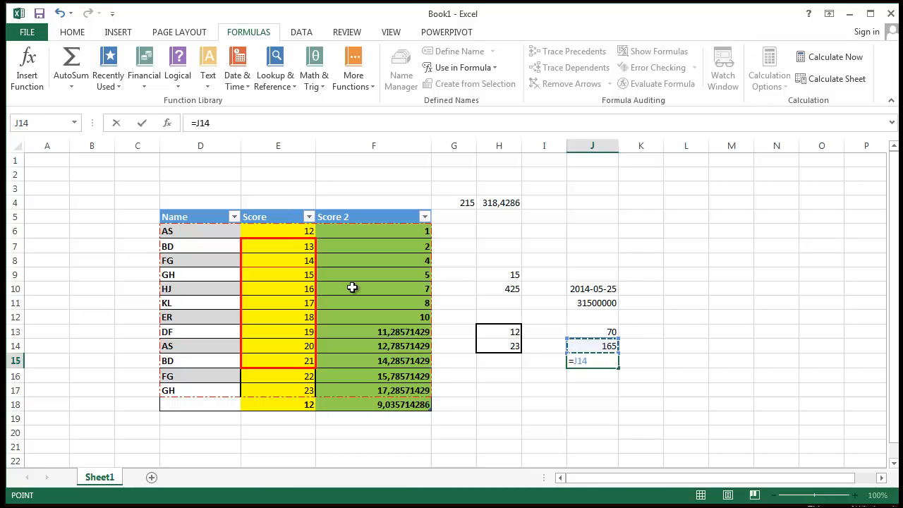
{"action": "key", "text": "Escape"}
- Copy the expression (3+5)*20+25/5 from the J14 formula into a new formula in J15
{"action": "left_click", "coordinate": [601, 340]}
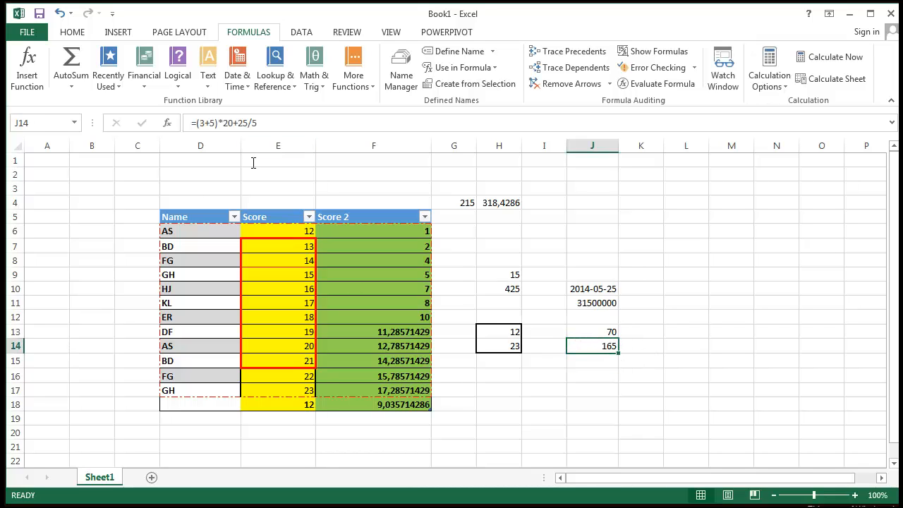
{"action": "left_click_drag", "start_coordinate": [257, 123], "coordinate": [197, 124]}
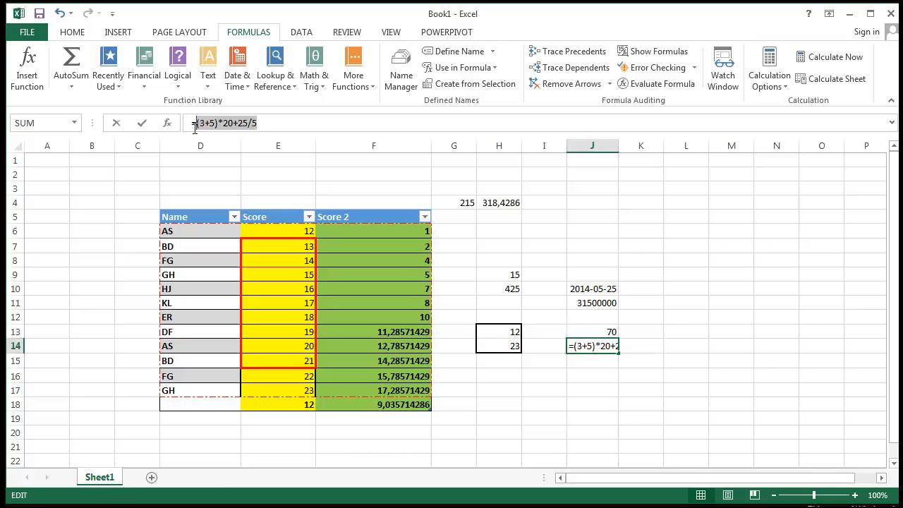
{"action": "left_click", "coordinate": [597, 362]}
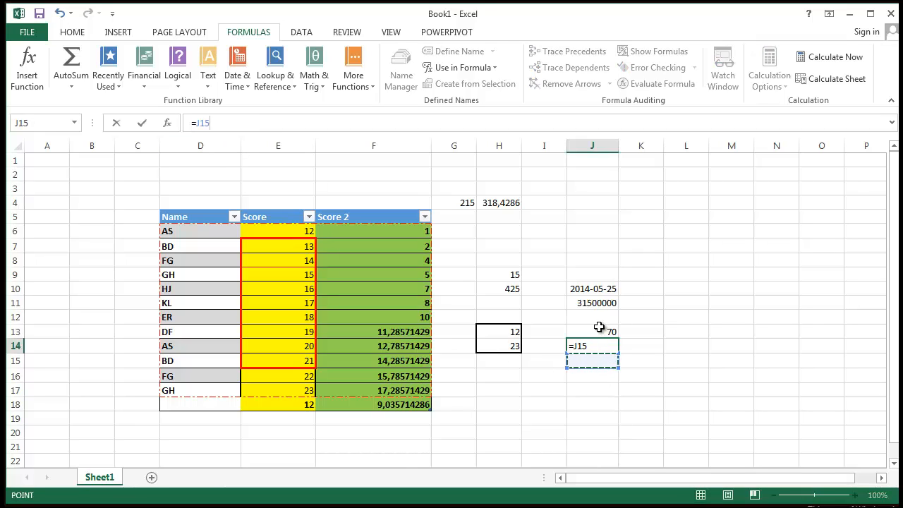
{"action": "key", "text": "Escape"}
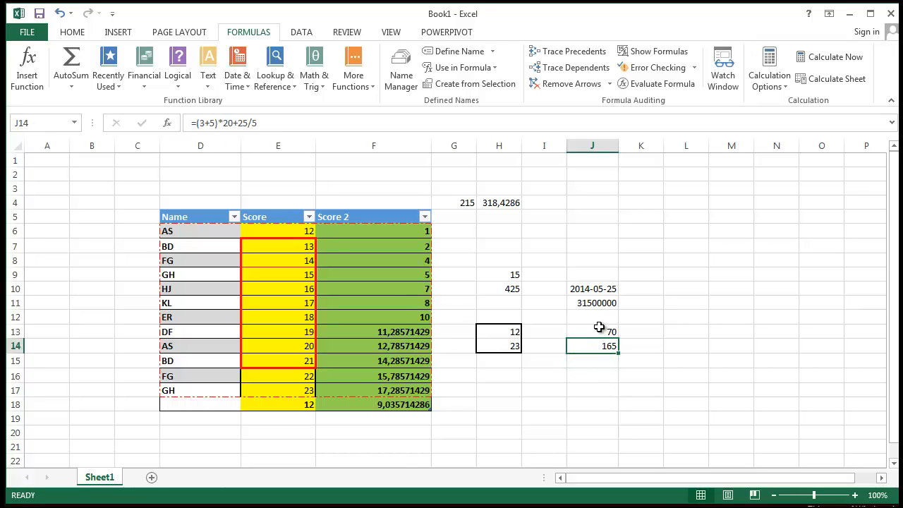
{"action": "key", "text": "Down"}
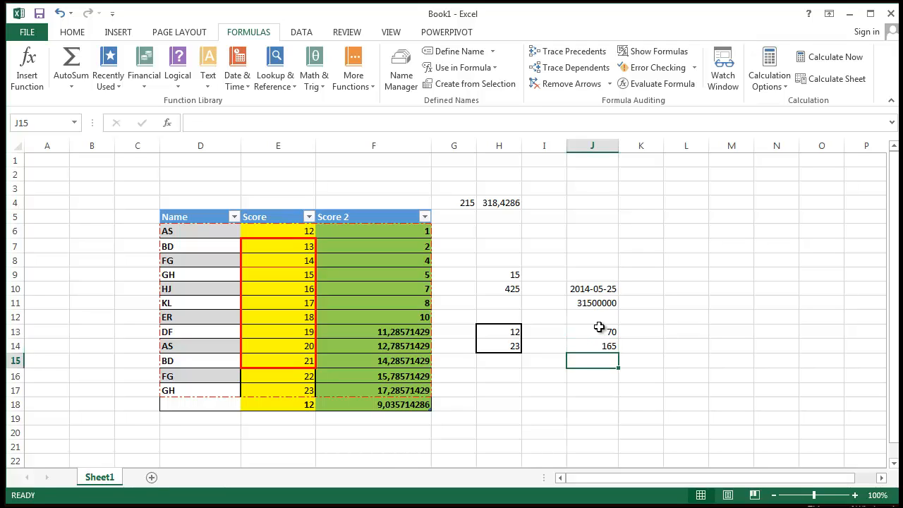
{"action": "type", "text": "="}
{"action": "key", "text": "ctrl+v"}
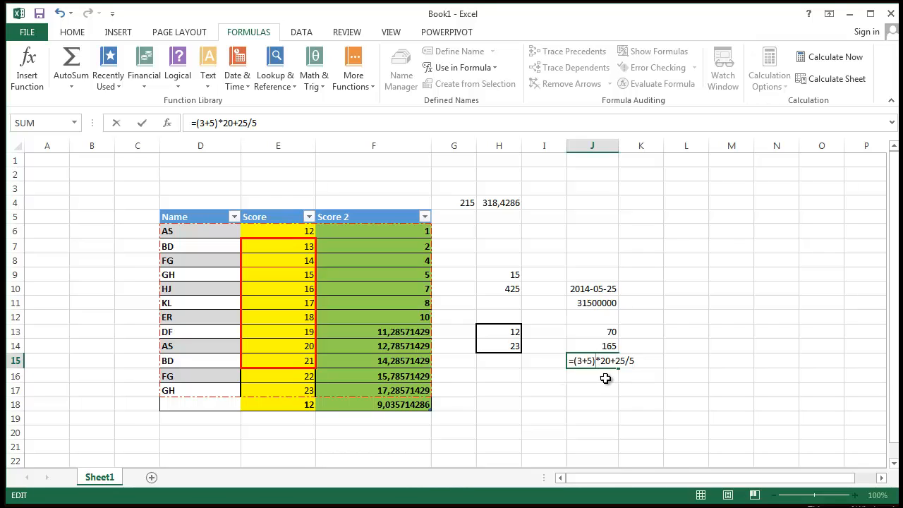
- Move the brackets in the J15 formula around 20+25 so it reads =3+5*(20+25)/5
{"action": "left_click", "coordinate": [597, 360]}
{"action": "key", "text": "BackSpace"}
{"action": "left_click", "coordinate": [578, 361]}
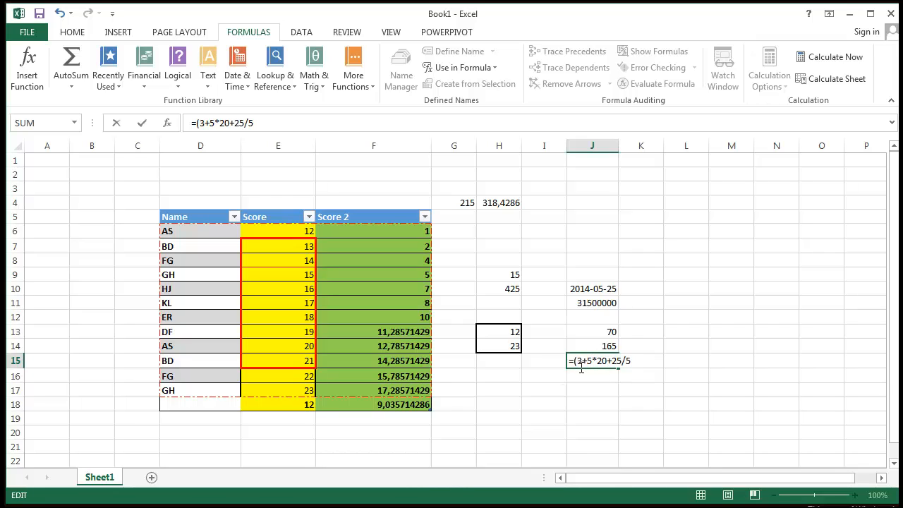
{"action": "key", "text": "BackSpace"}
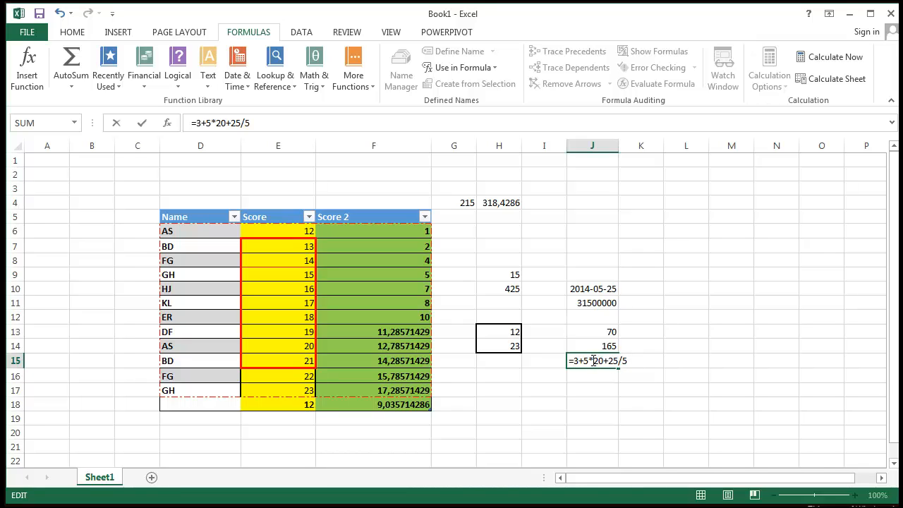
{"action": "left_click", "coordinate": [593, 361]}
{"action": "type", "text": "("}
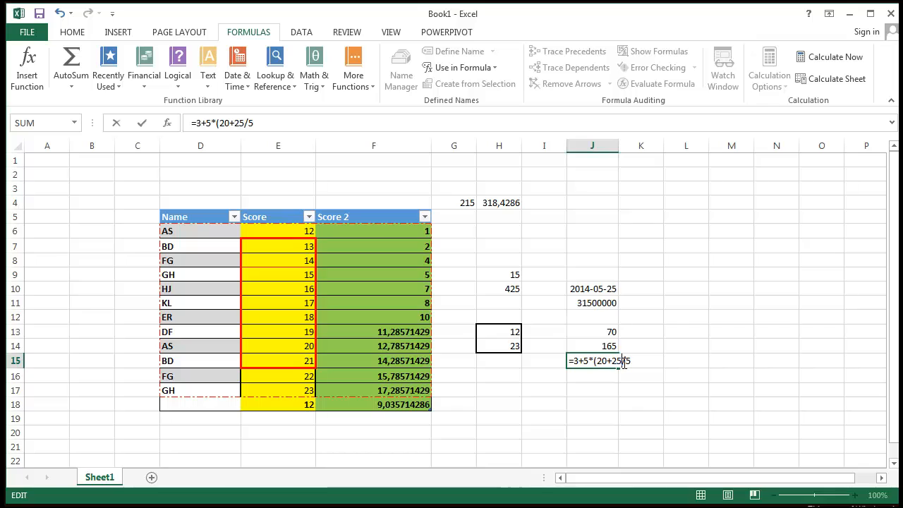
{"action": "left_click", "coordinate": [625, 362]}
{"action": "type", "text": "0"}
{"action": "key", "text": "BackSpace"}
{"action": "type", "text": ")"}
{"action": "key", "text": "Return"}
- Compare the formulas and results in cells J13, J14 and J15
{"action": "left_click", "coordinate": [639, 377]}
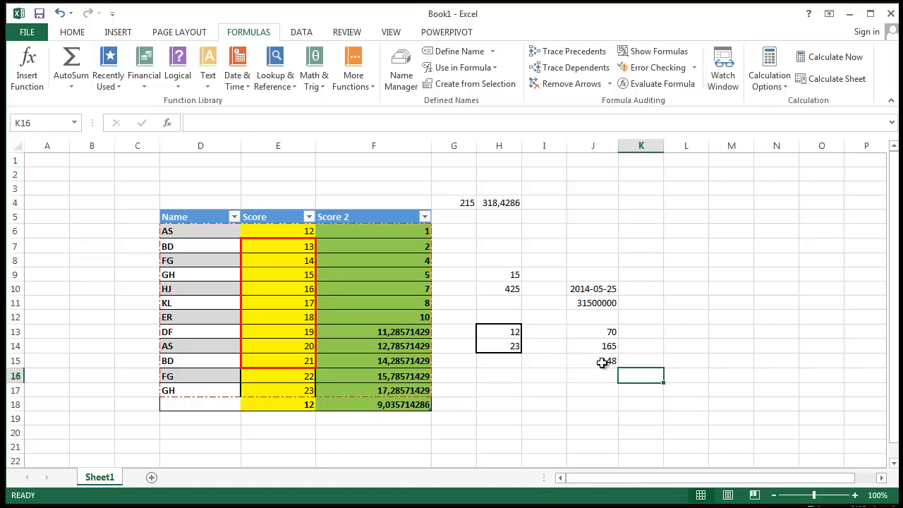
{"action": "left_click", "coordinate": [602, 362]}
{"action": "left_click", "coordinate": [598, 332]}
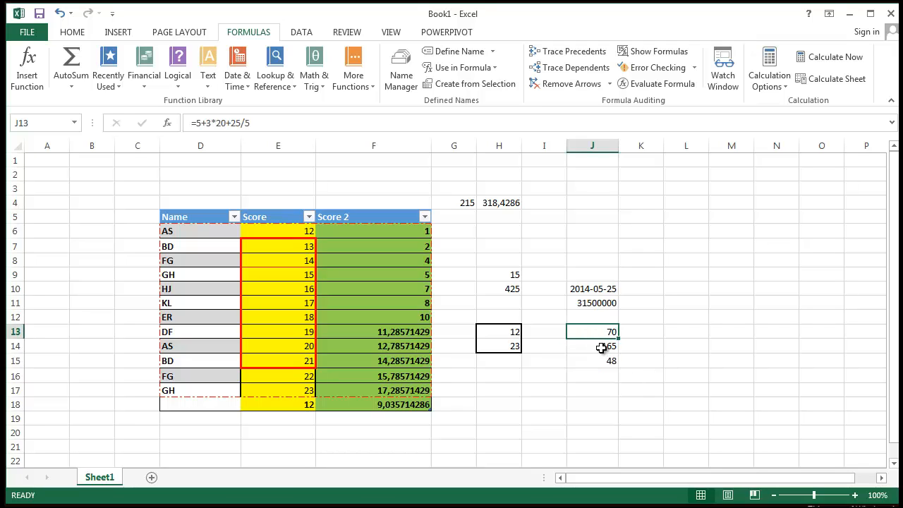
{"action": "left_click", "coordinate": [600, 347]}
{"action": "left_click", "coordinate": [602, 361]}
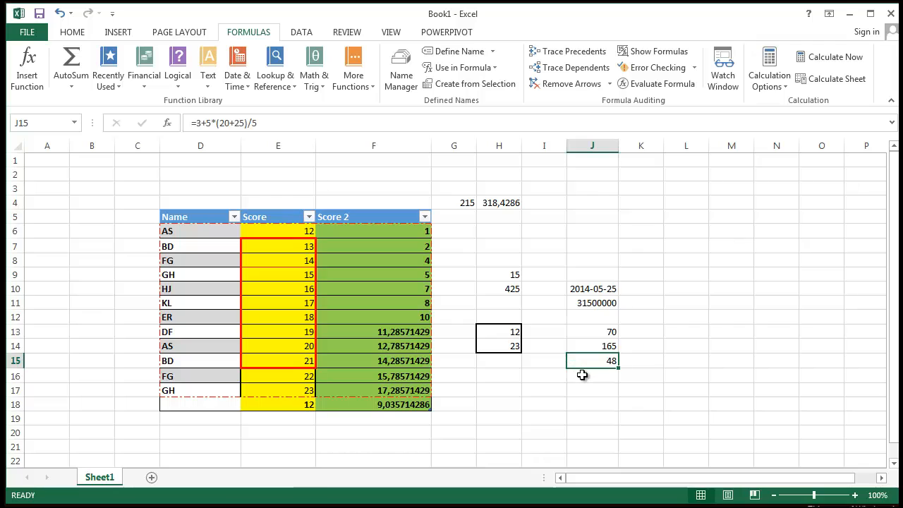
- Reuse the copied expression in J16 with the brackets moved, entering the formula =(3+5*20+25)/5
{"action": "left_click", "coordinate": [589, 376]}
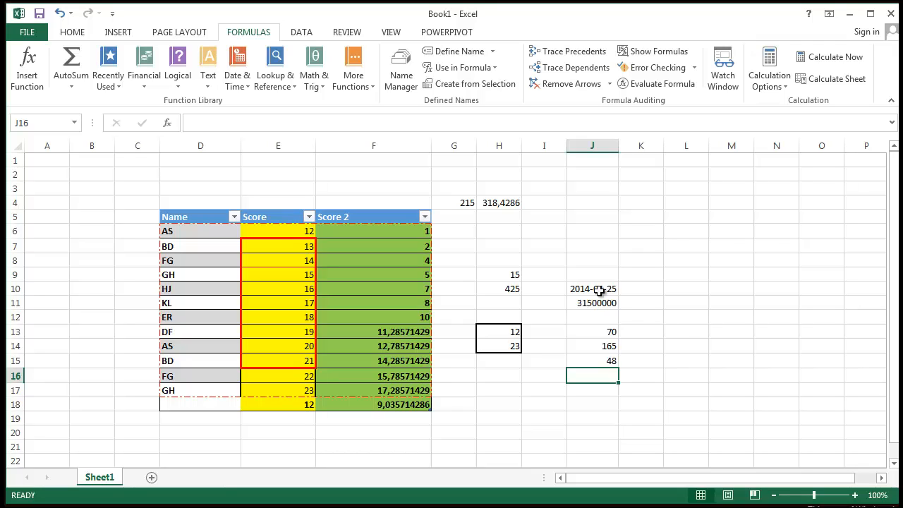
{"action": "type", "text": "="}
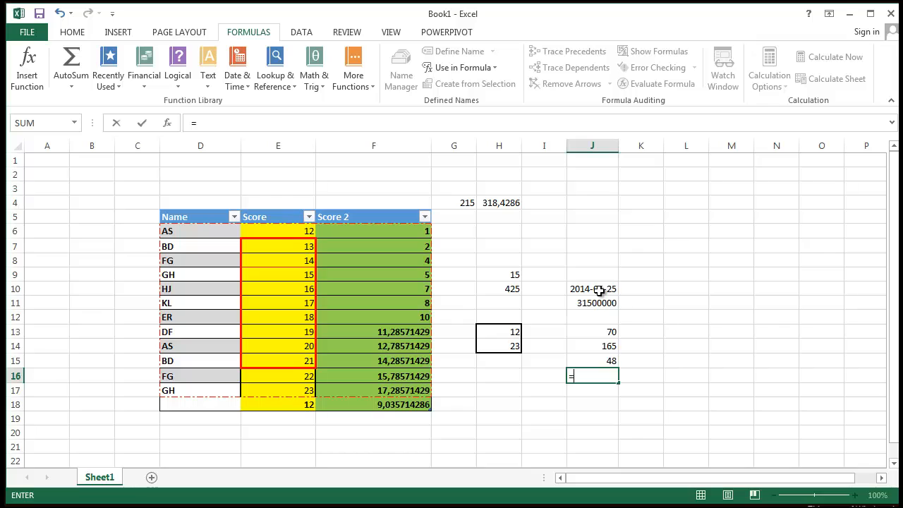
{"action": "type", "text": "((3+5)*20+25/5"}
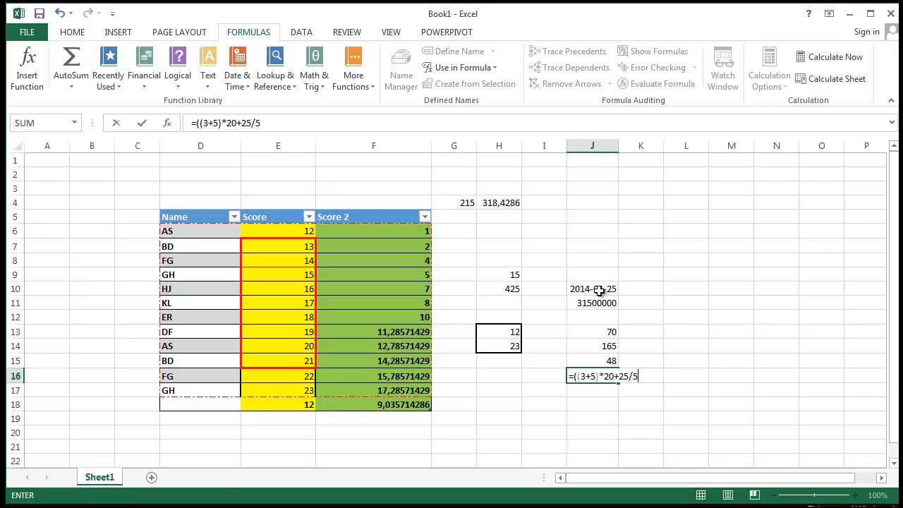
{"action": "left_click", "coordinate": [599, 376]}
{"action": "key", "text": "BackSpace"}
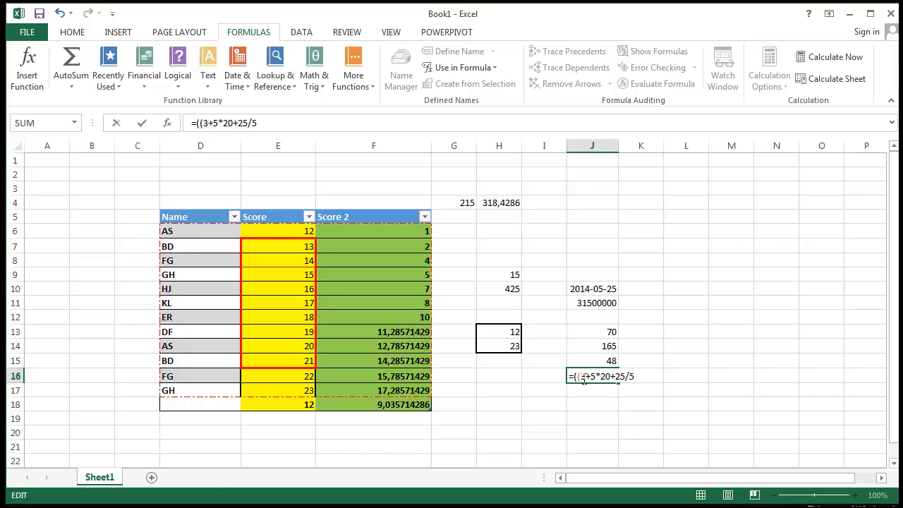
{"action": "left_click", "coordinate": [581, 376]}
{"action": "key", "text": "BackSpace"}
{"action": "left_click", "coordinate": [619, 376]}
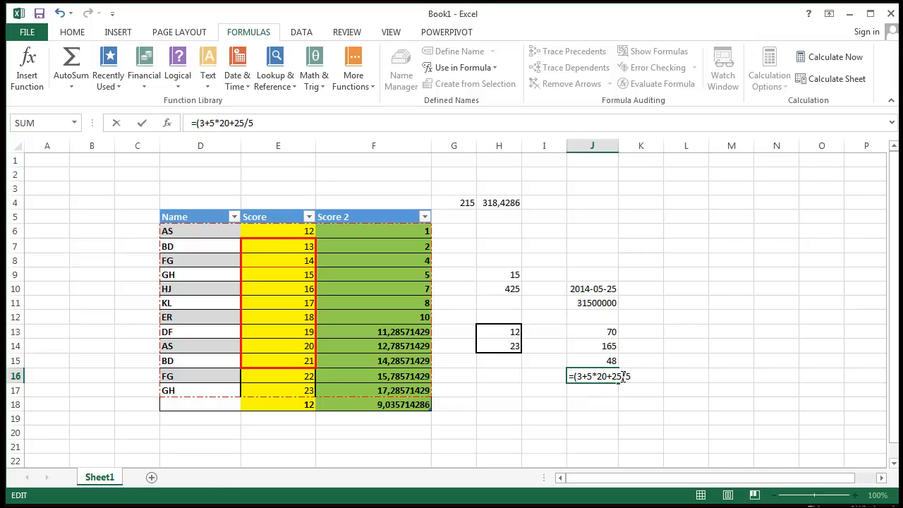
{"action": "type", "text": ")"}
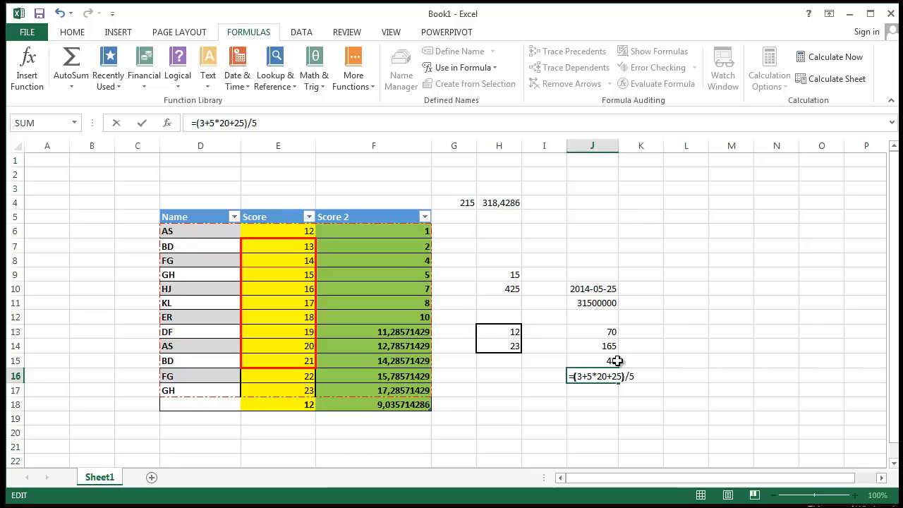
{"action": "key", "text": "Return"}
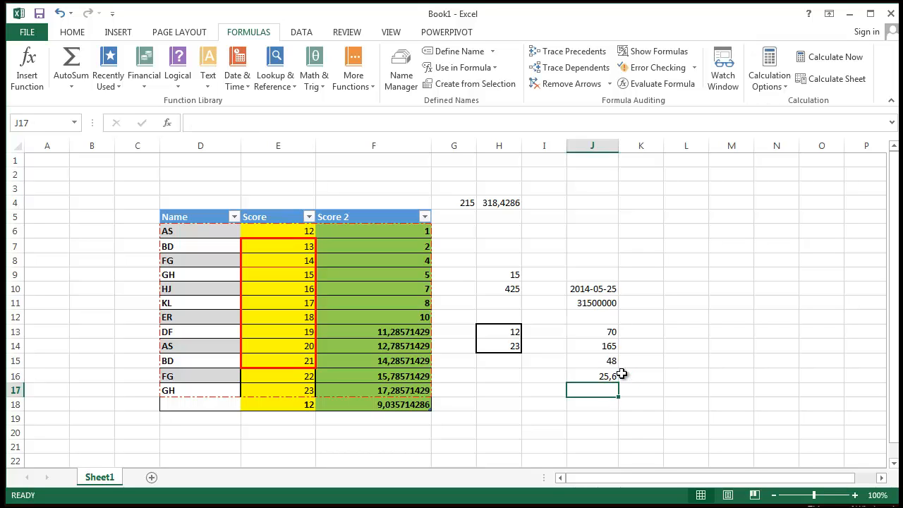
- Review the formulas in J13 to J16 one by one, comparing how bracket placement affects the results
{"action": "key", "text": "Down"}
{"action": "left_click", "coordinate": [607, 375]}
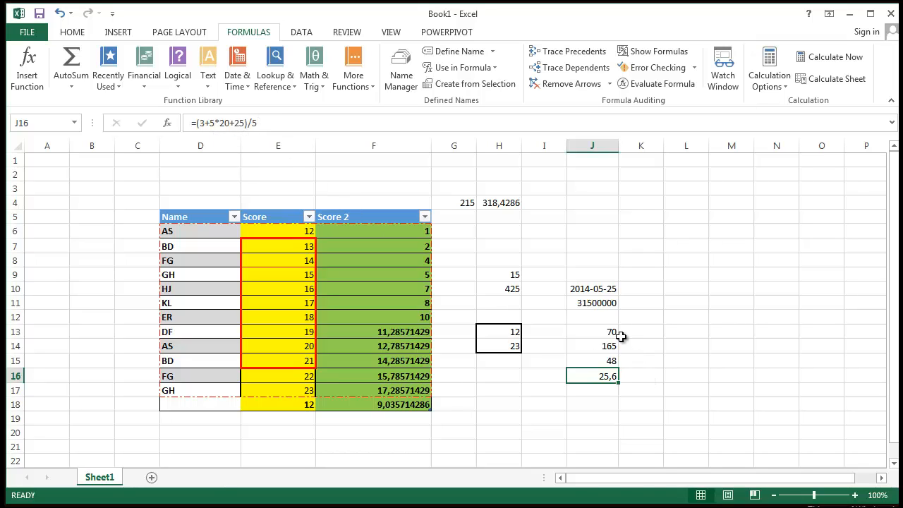
{"action": "left_click_drag", "start_coordinate": [612, 333], "coordinate": [608, 375]}
{"action": "left_click", "coordinate": [609, 379]}
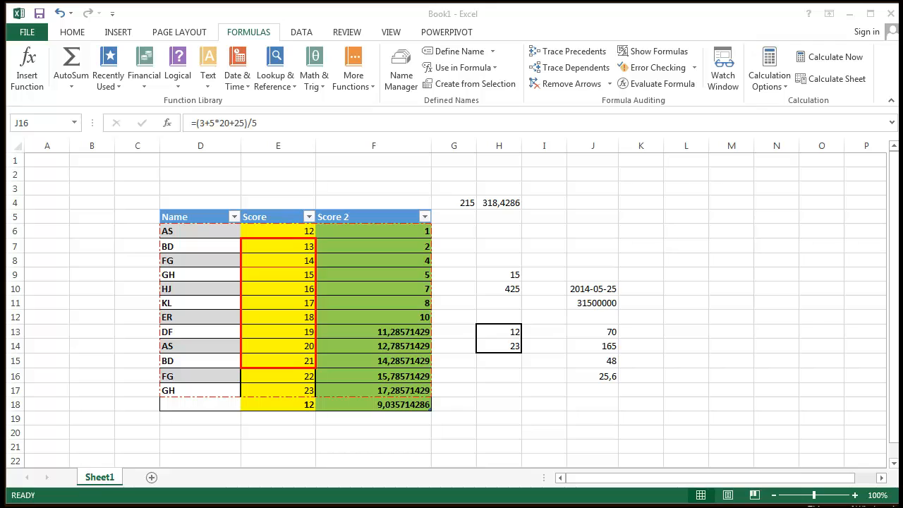
{"action": "left_click", "coordinate": [610, 331]}
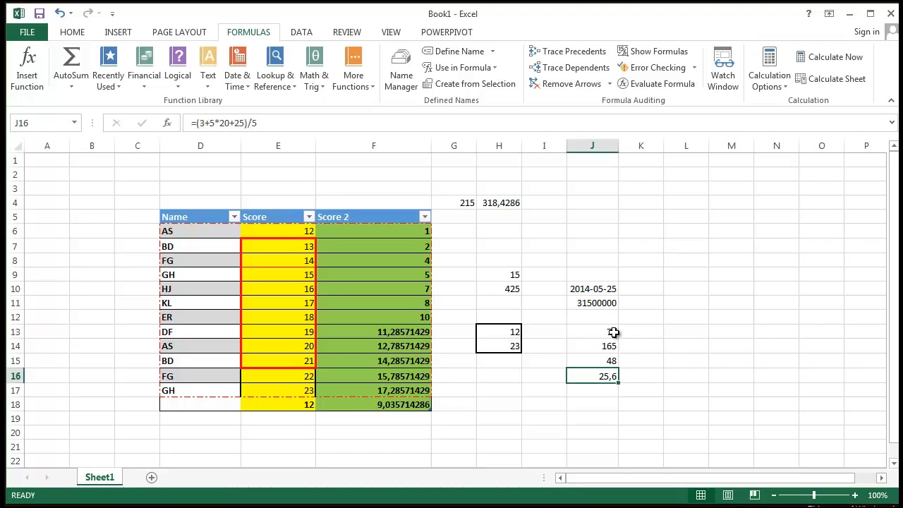
{"action": "left_click", "coordinate": [592, 346]}
{"action": "left_click", "coordinate": [595, 359]}
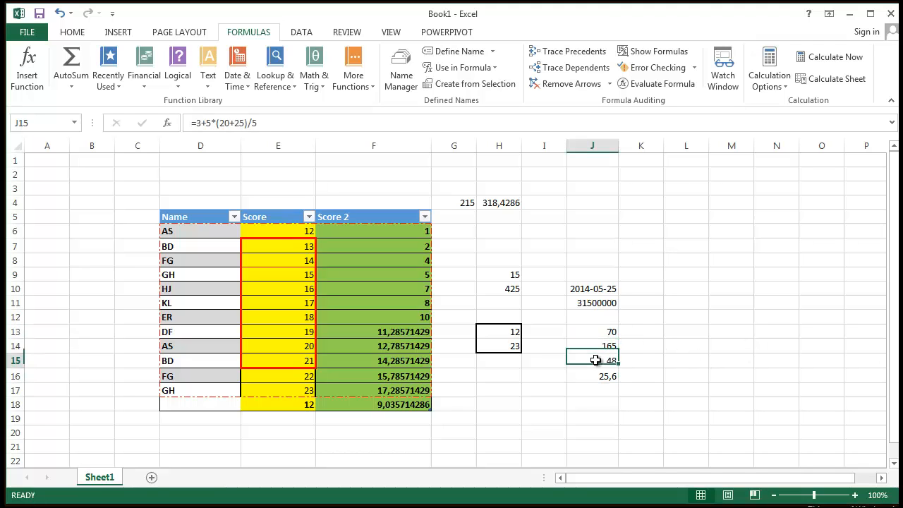
{"action": "left_click", "coordinate": [597, 374]}
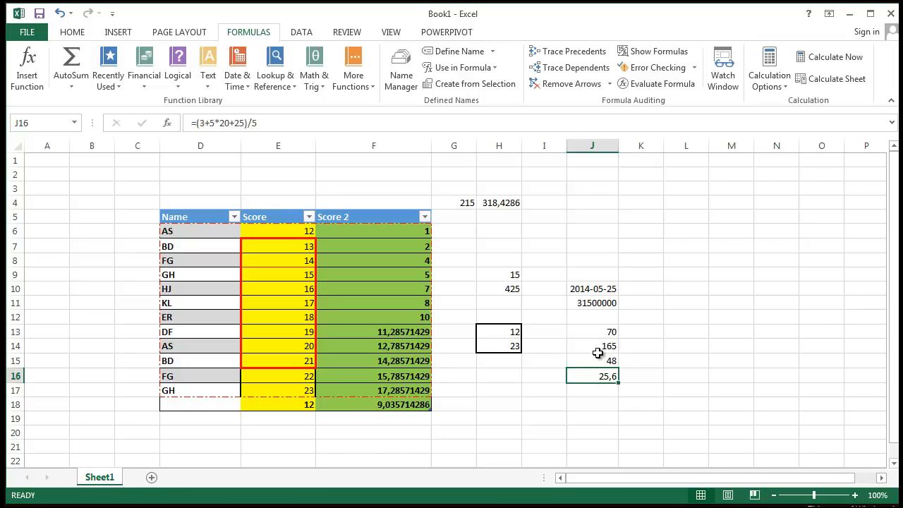
{"action": "left_click", "coordinate": [597, 331]}
{"action": "left_click", "coordinate": [597, 348]}
{"action": "left_click", "coordinate": [597, 360]}
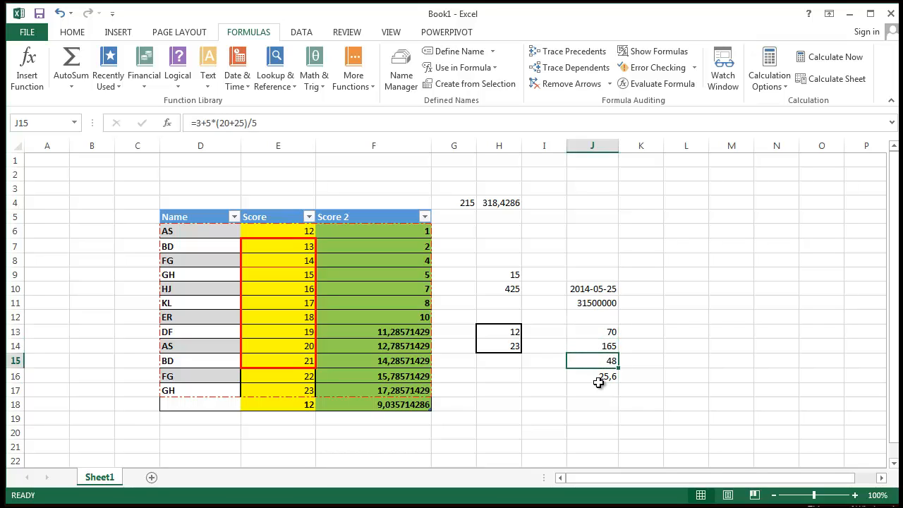
{"action": "left_click", "coordinate": [598, 375]}
{"action": "left_click", "coordinate": [615, 333]}
{"action": "left_click", "coordinate": [607, 345]}
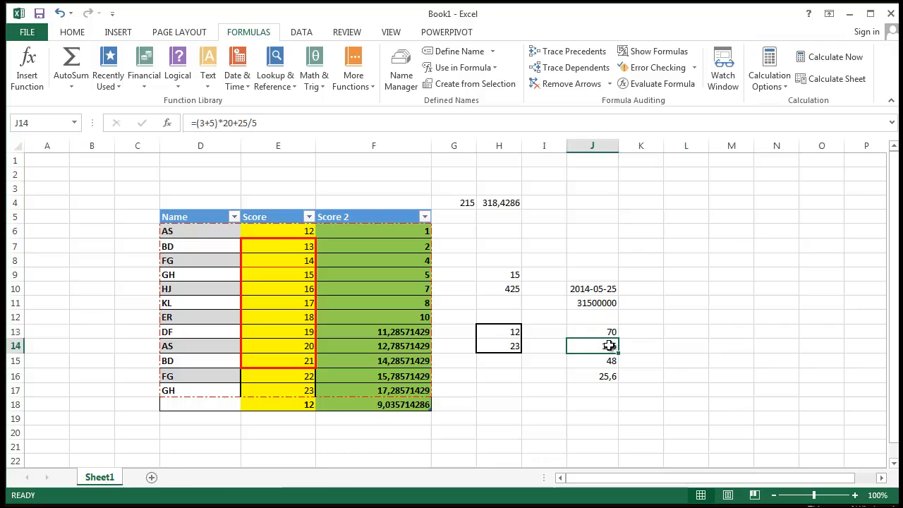
{"action": "left_click", "coordinate": [608, 360]}
{"action": "left_click", "coordinate": [610, 376]}
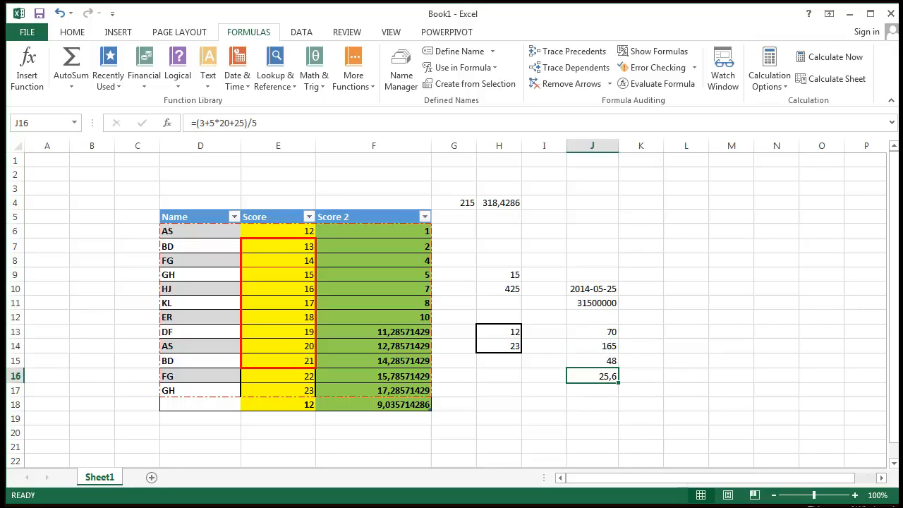